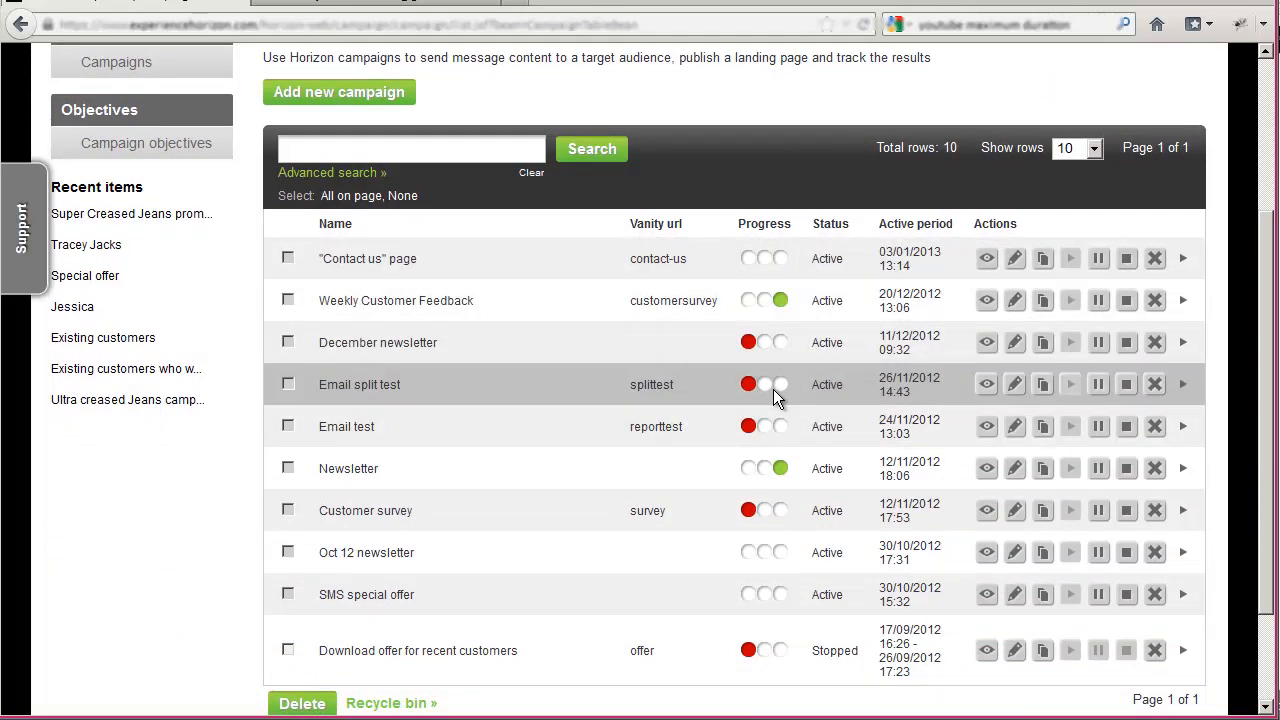
- Add a new campaign and name it "Super Creased Jeans promo"
scroll(773, 389, up, 4)
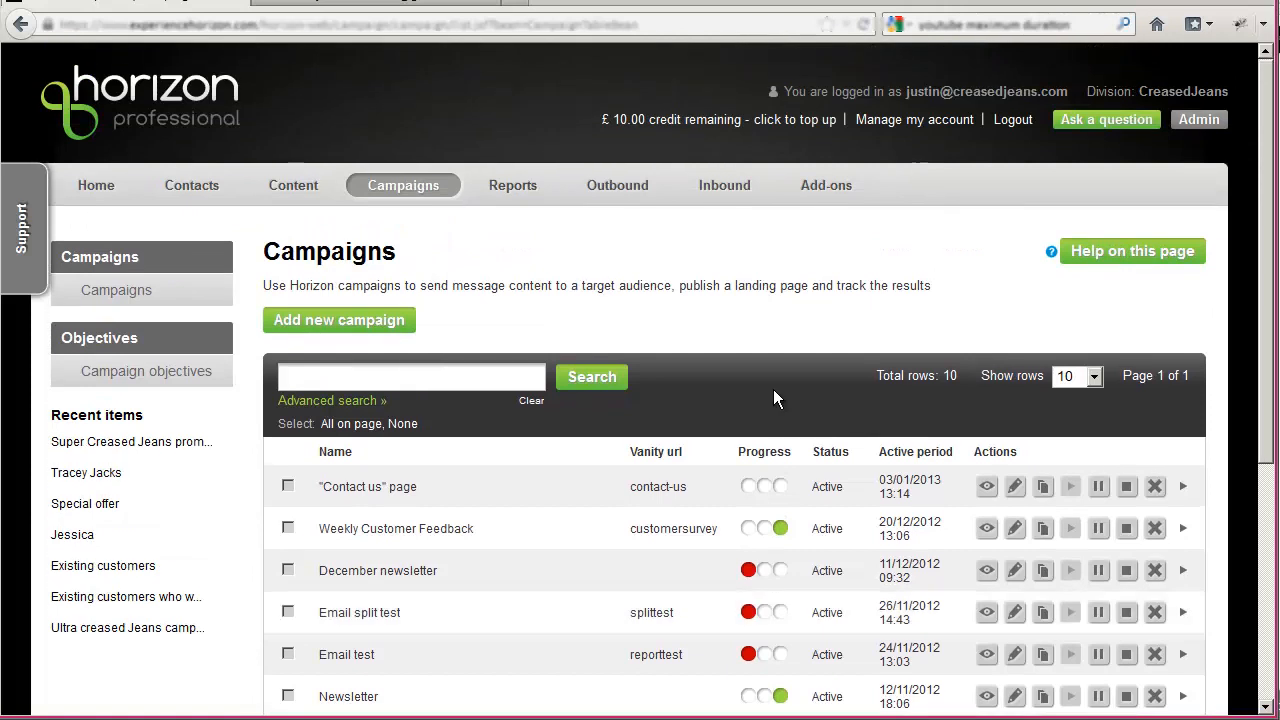
click(362, 320)
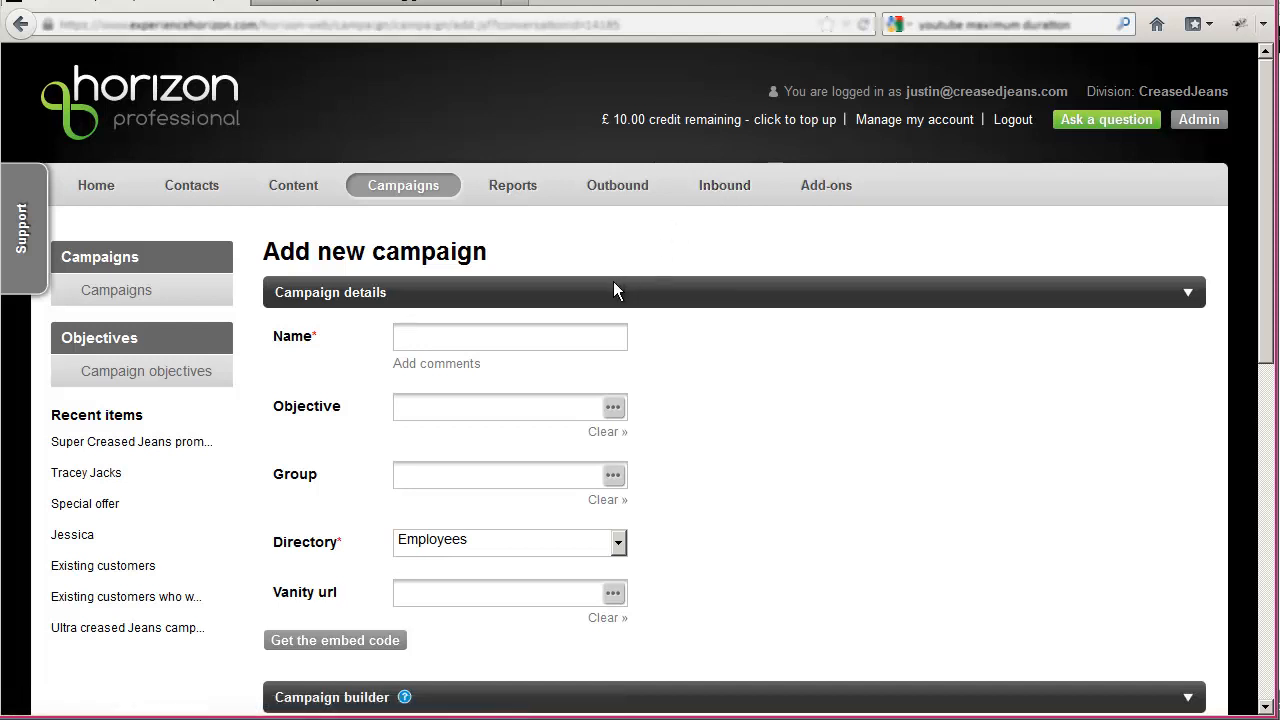
text(Super Creased Jeans promo)
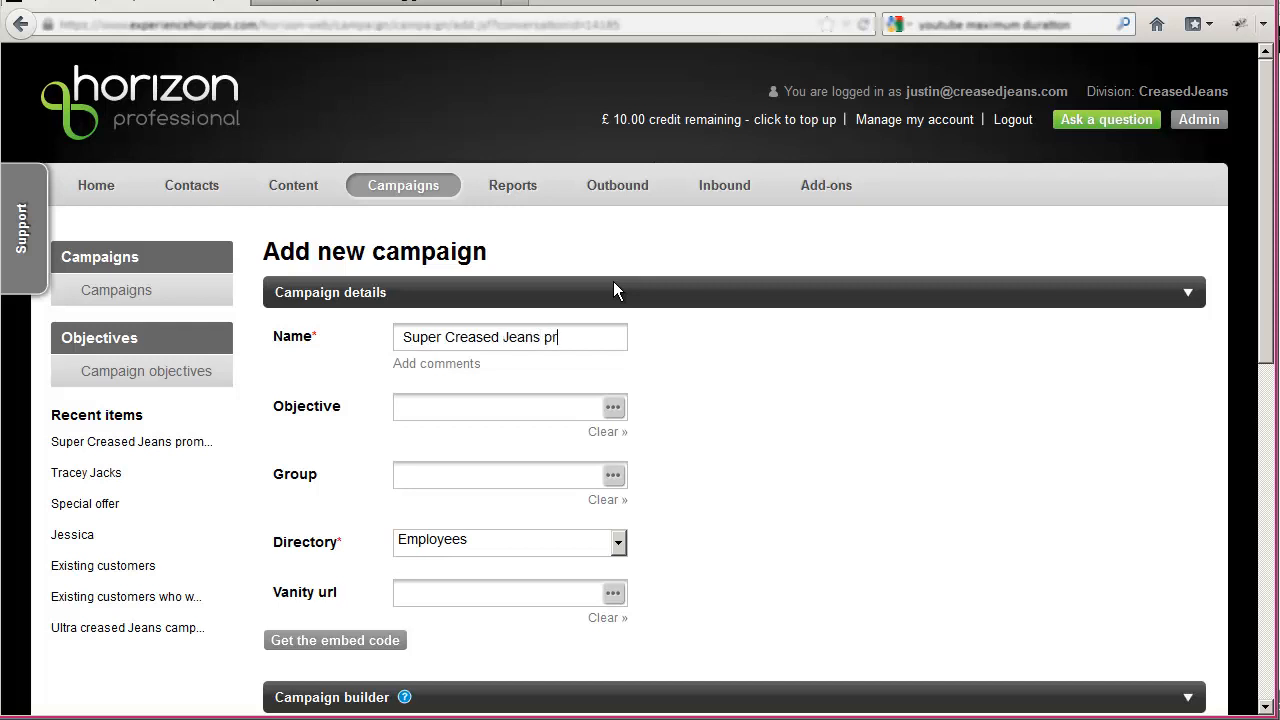
- Set the campaign's objective to "50% form completion rate" and its target group to "Existing customers"
click(614, 410)
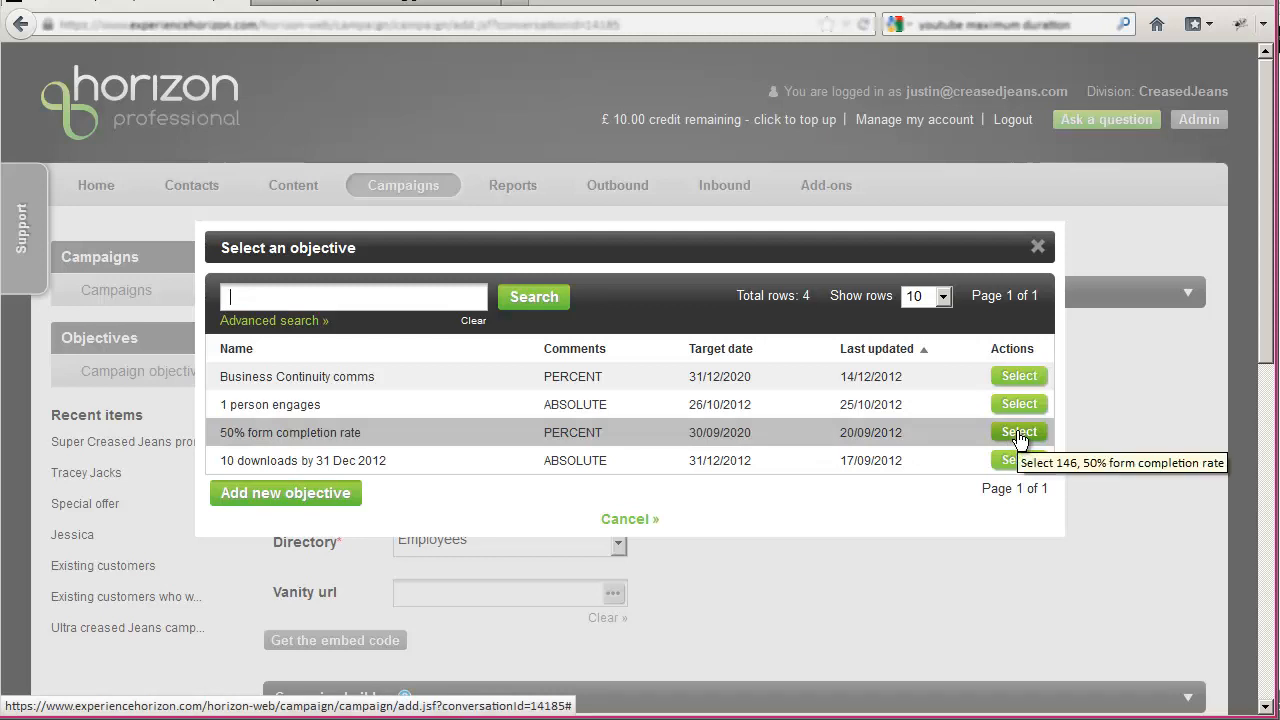
click(366, 420)
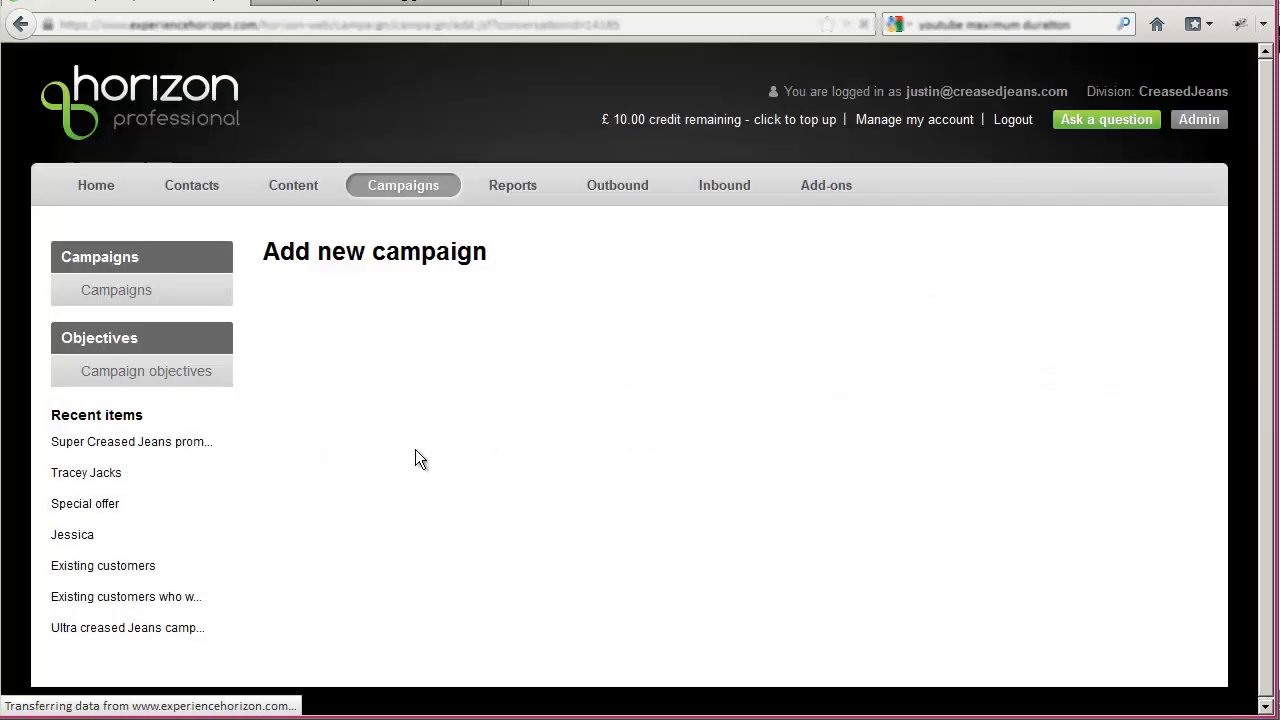
scroll(417, 449, down, 2)
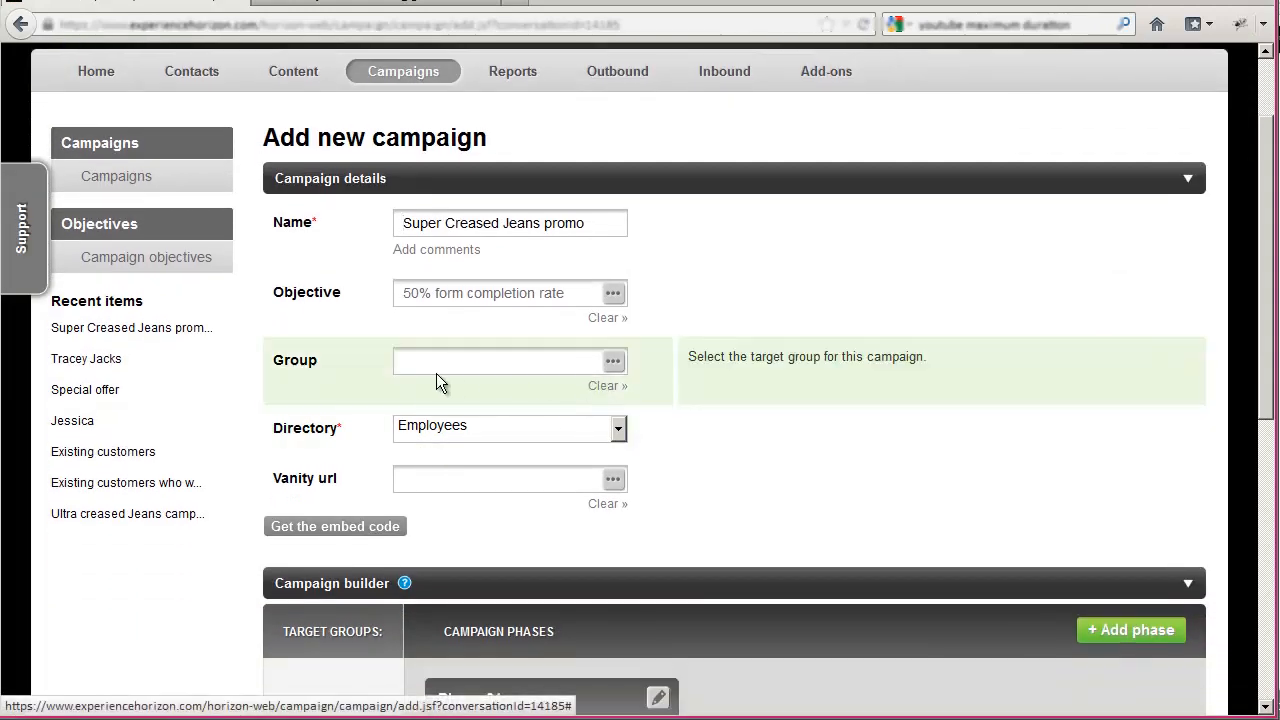
click(613, 363)
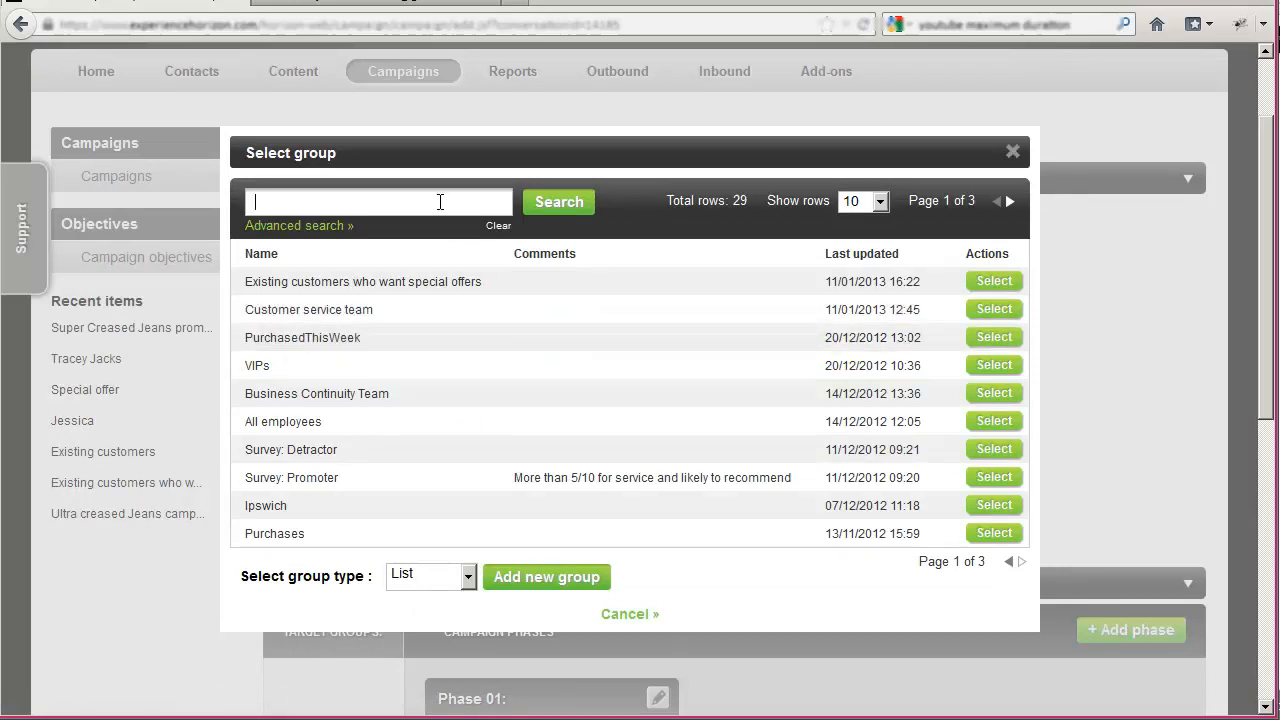
text(exist)
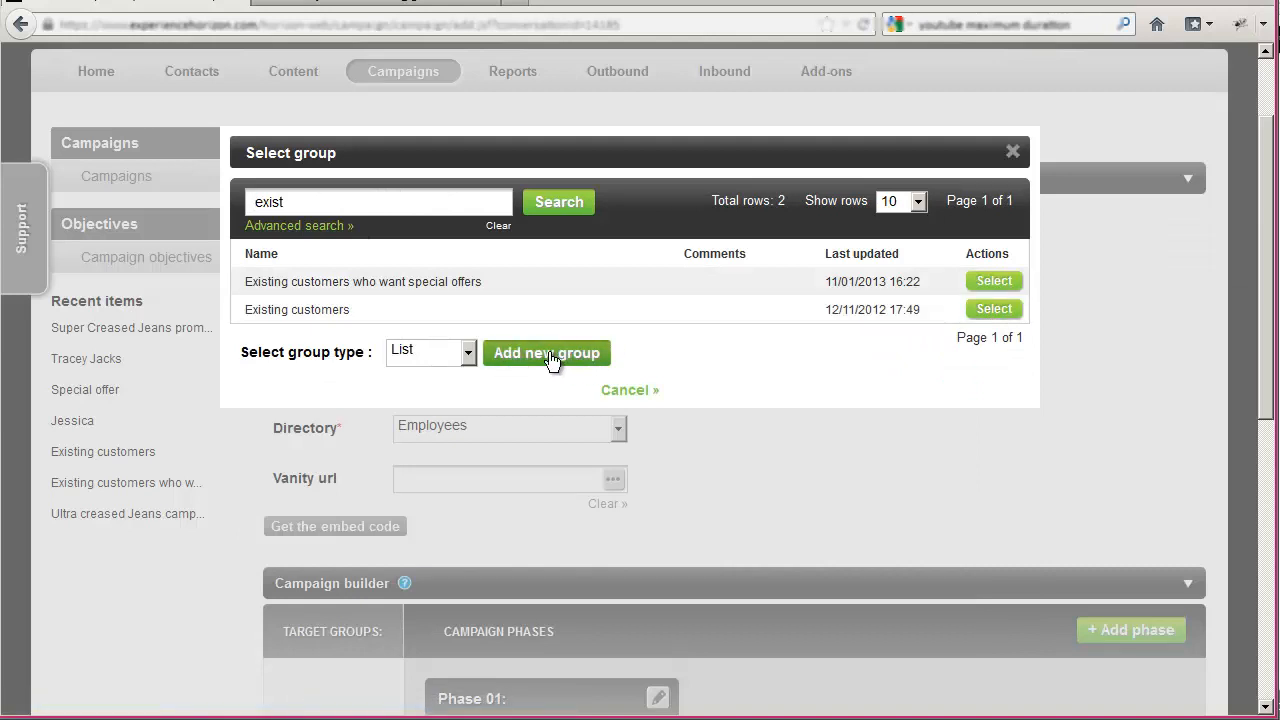
click(985, 310)
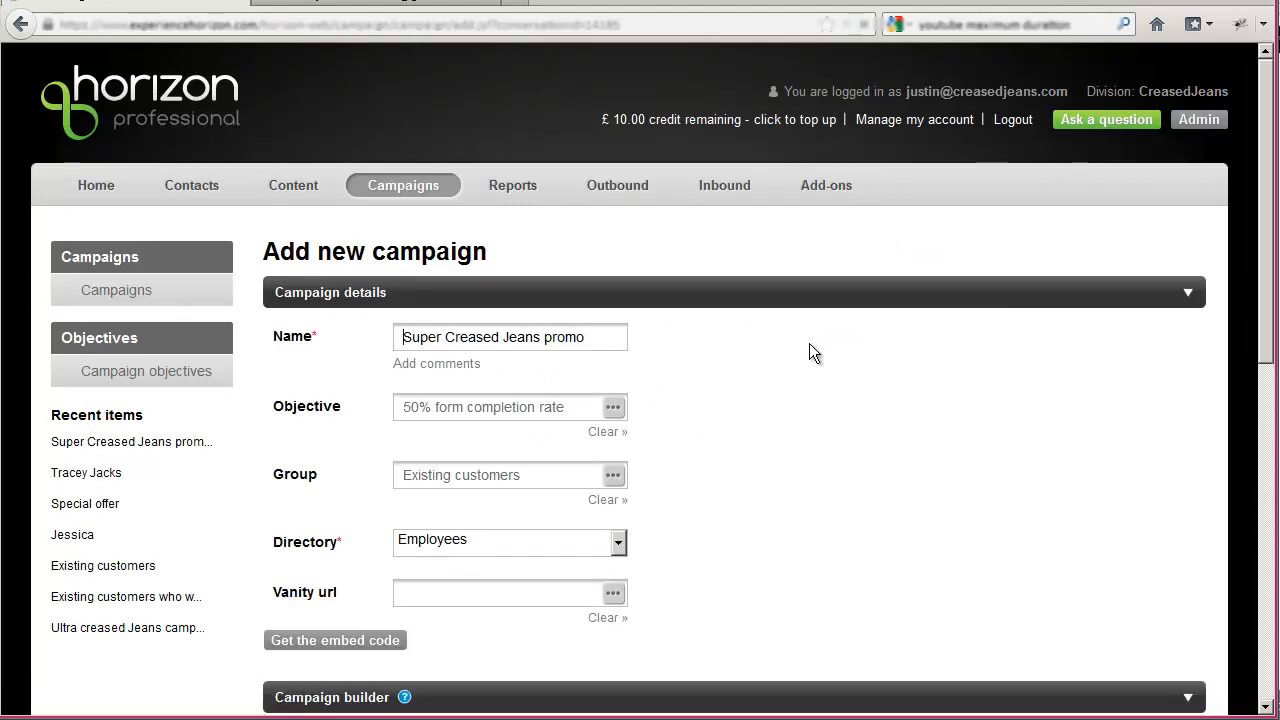
- Set the directory that stores new contacts who respond to the campaign to "Leads"
scroll(675, 400, down, 2)
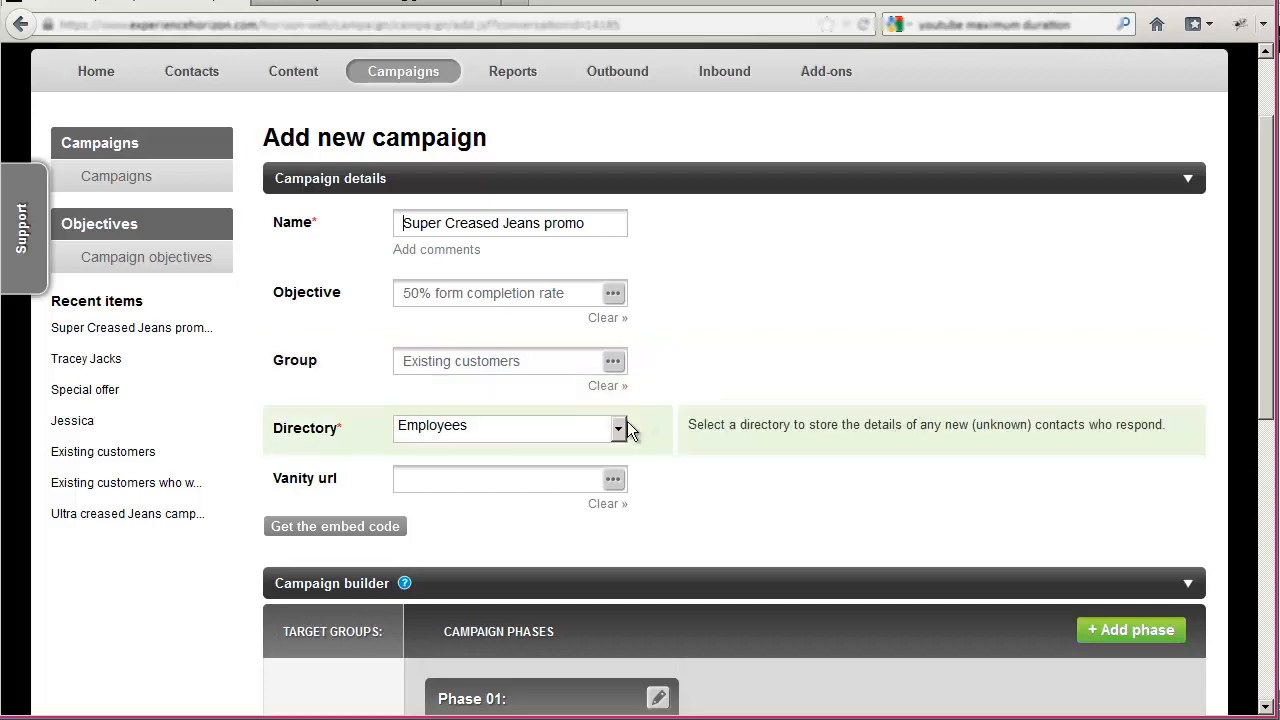
click(617, 430)
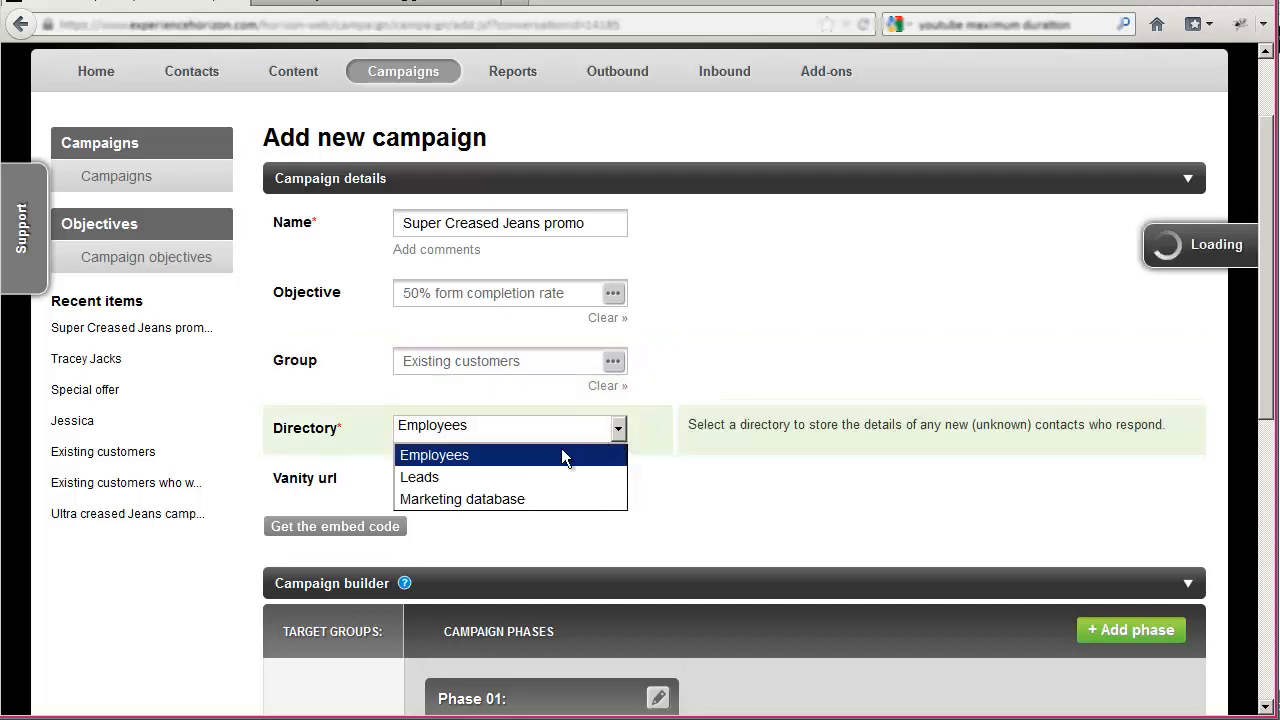
click(482, 477)
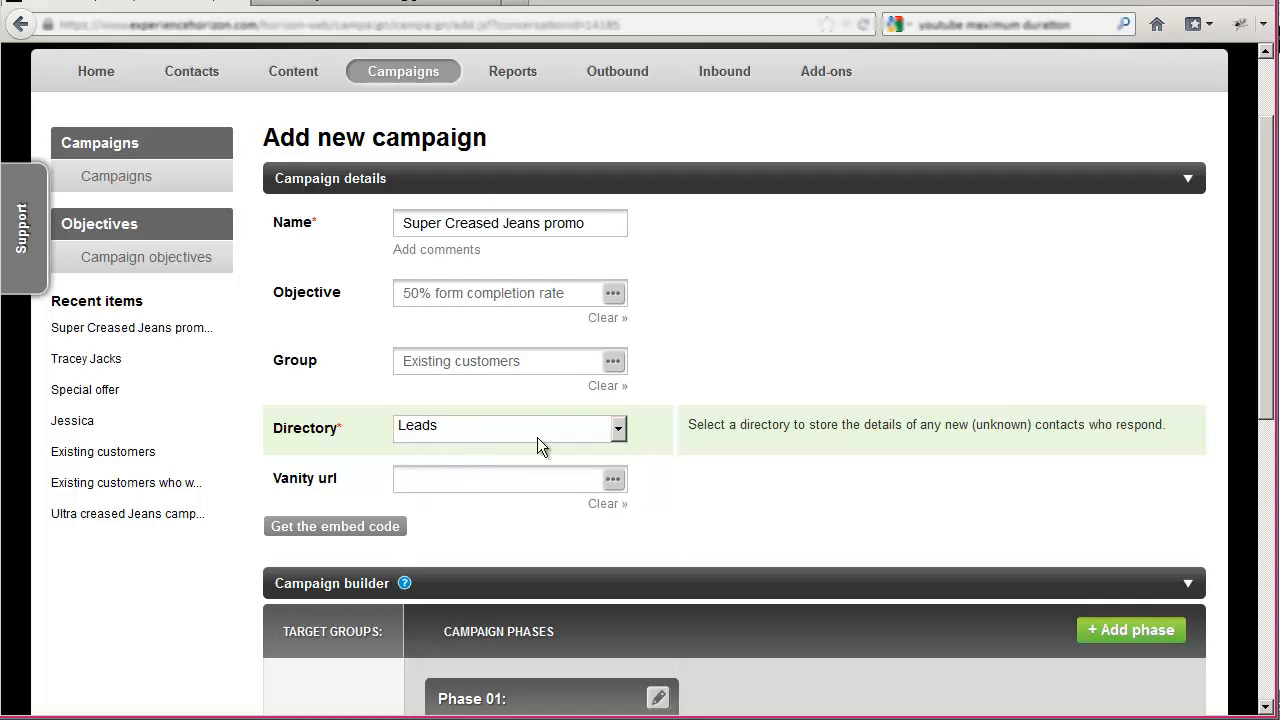
- Give the campaign the vanity URL "supercreased" and apply it
scroll(679, 426, down, 3)
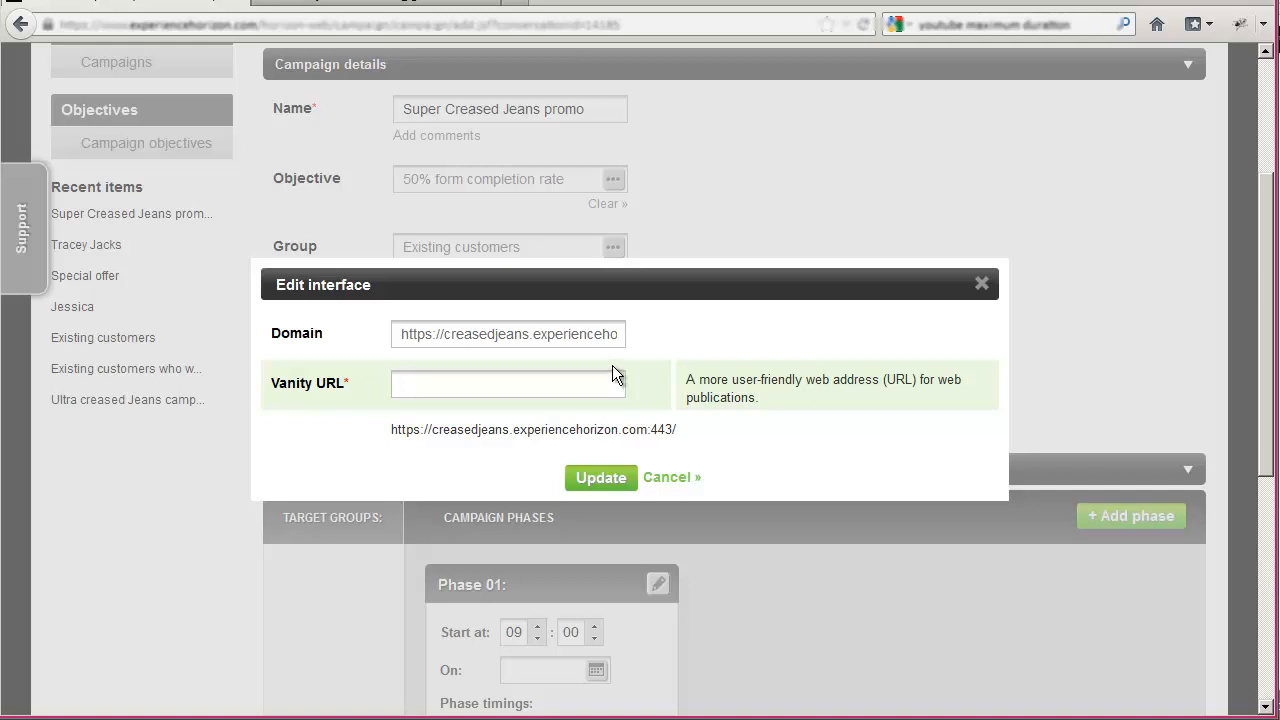
drag(512, 429, 634, 431)
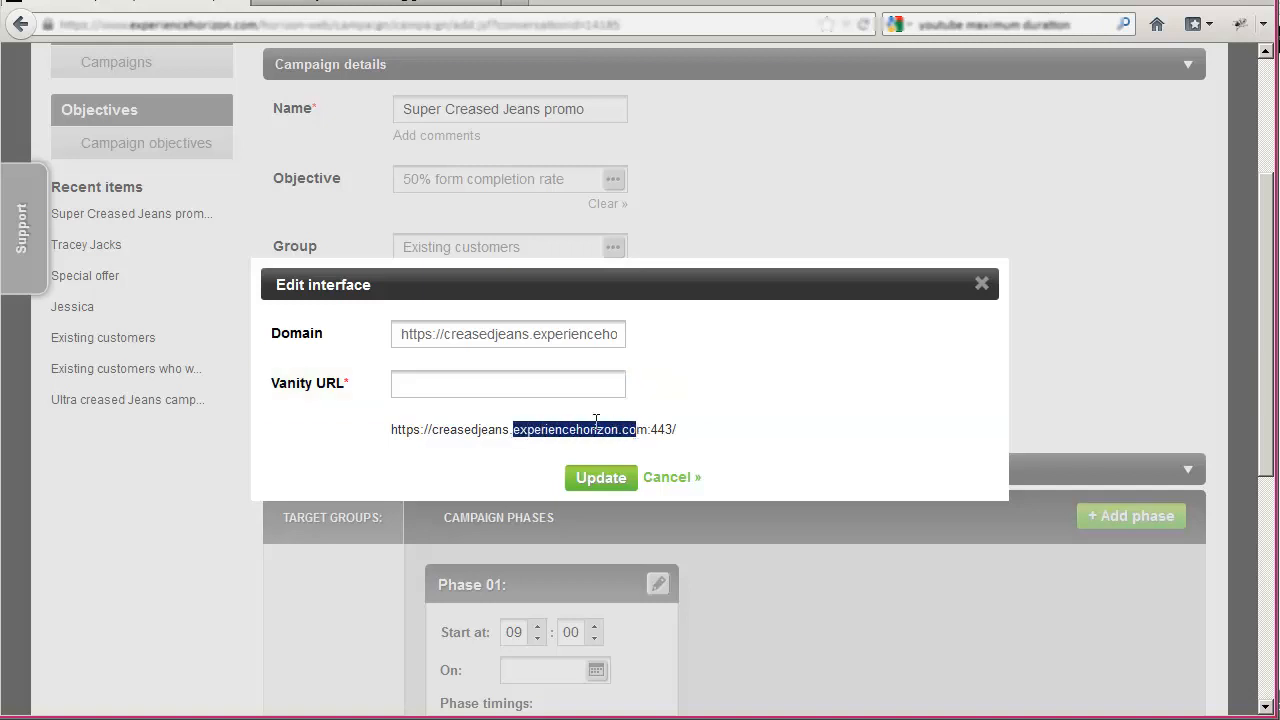
click(502, 381)
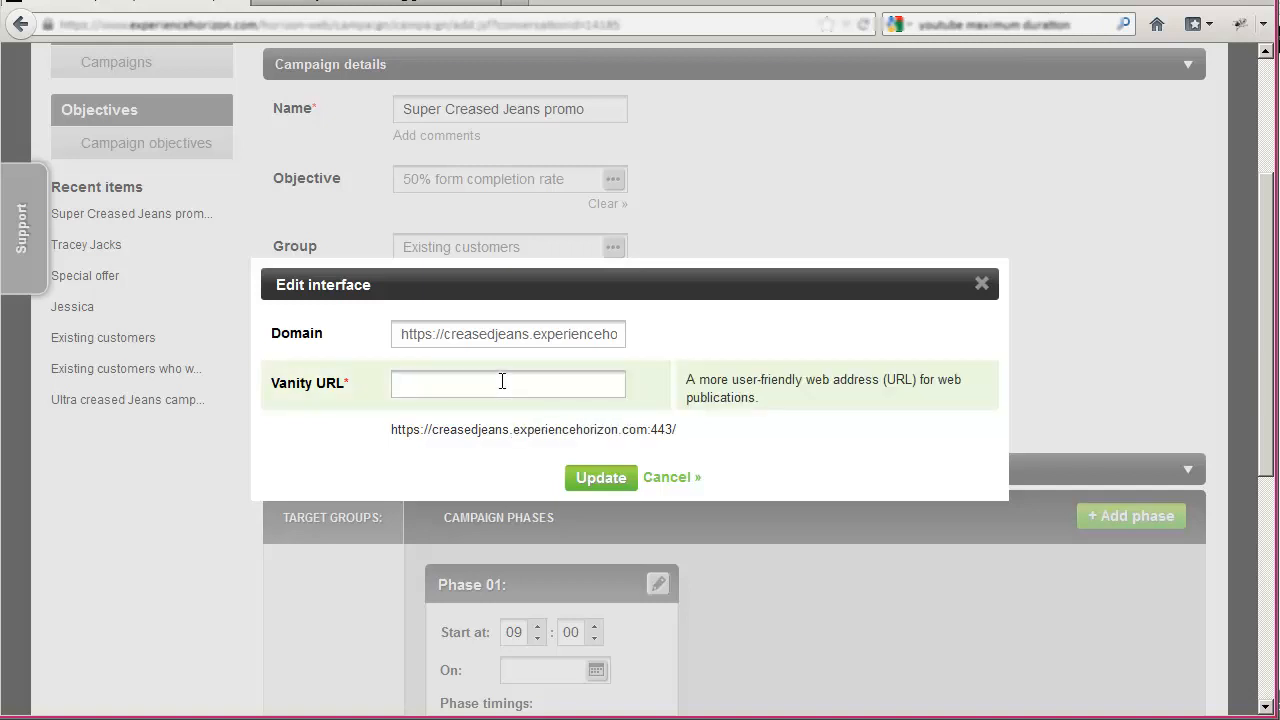
text(supercreaw)
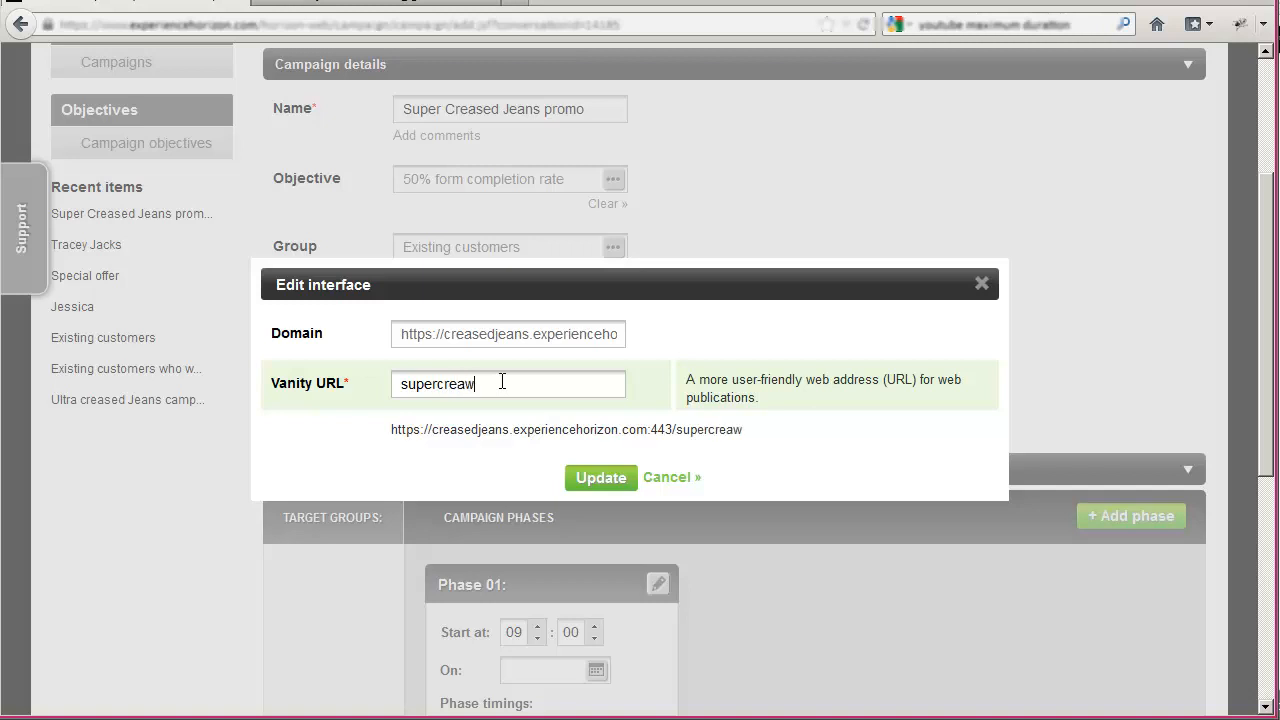
key(BackSpace)
text(sed)
drag(757, 434, 396, 432)
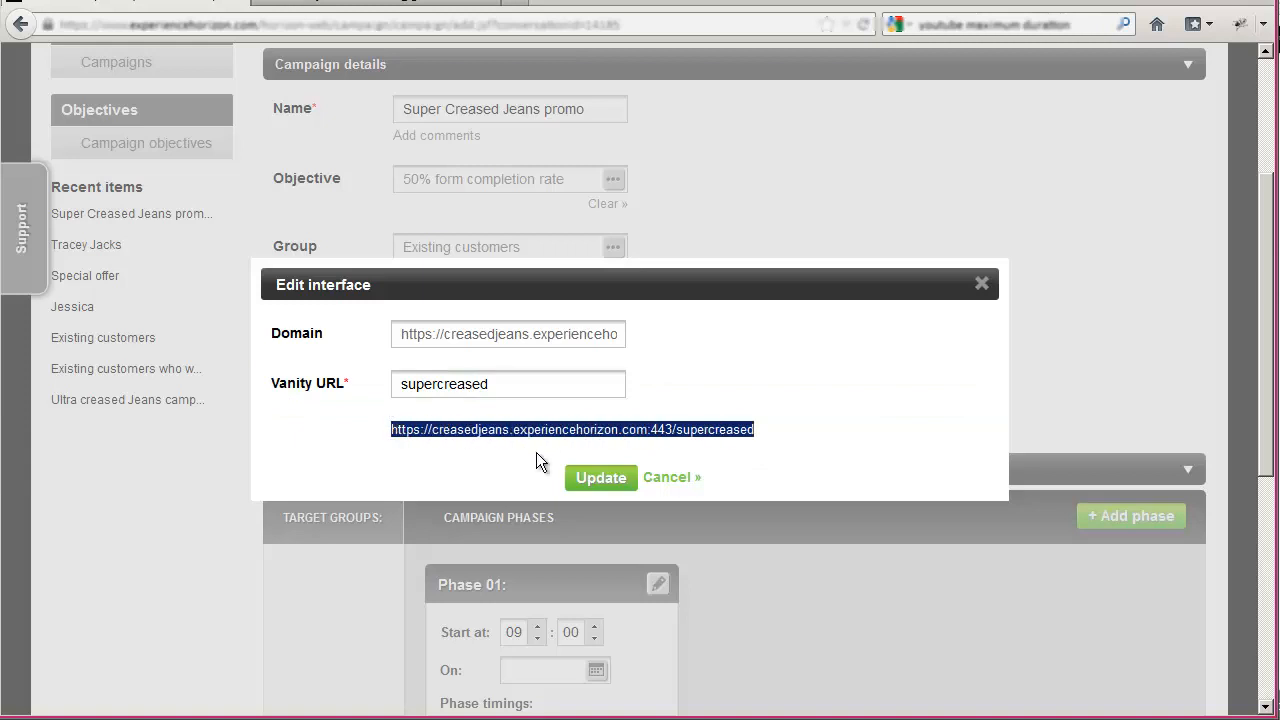
click(601, 478)
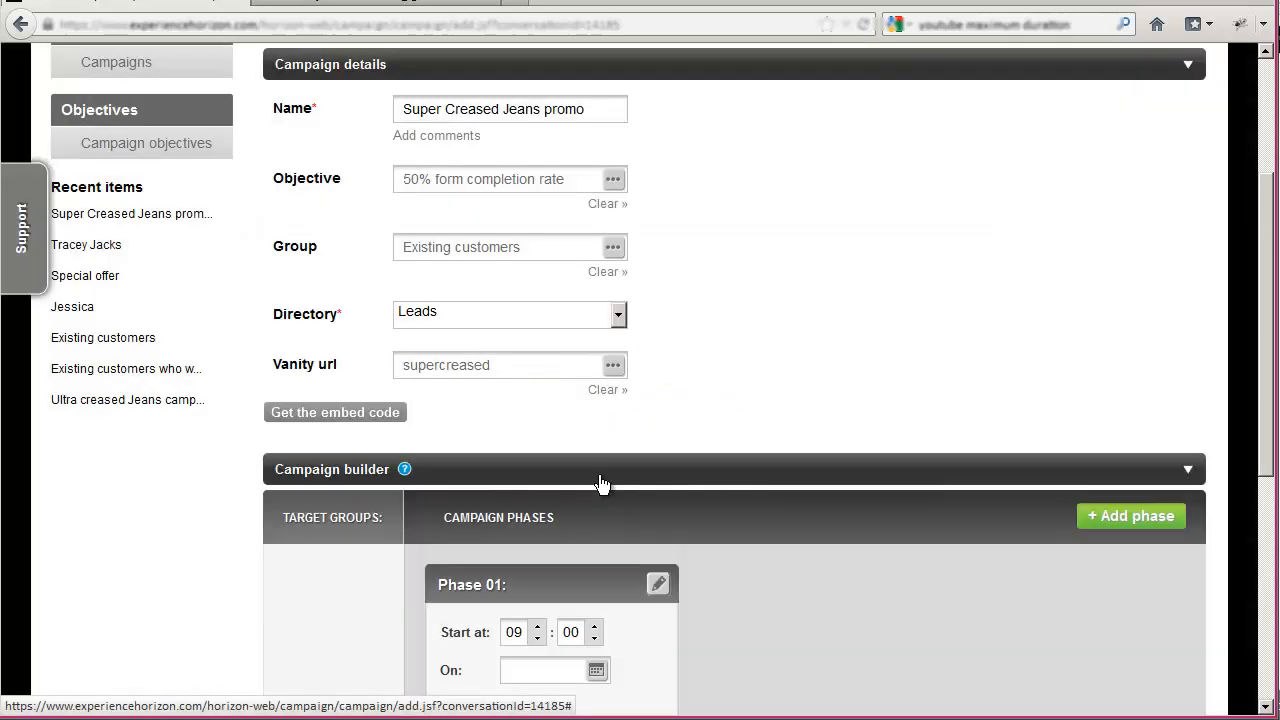
- In Phase 01 of the campaign builder, add a message and a publication for Existing customers and a publication for Everyone
scroll(612, 439, down, 4)
scroll(612, 439, up, 4)
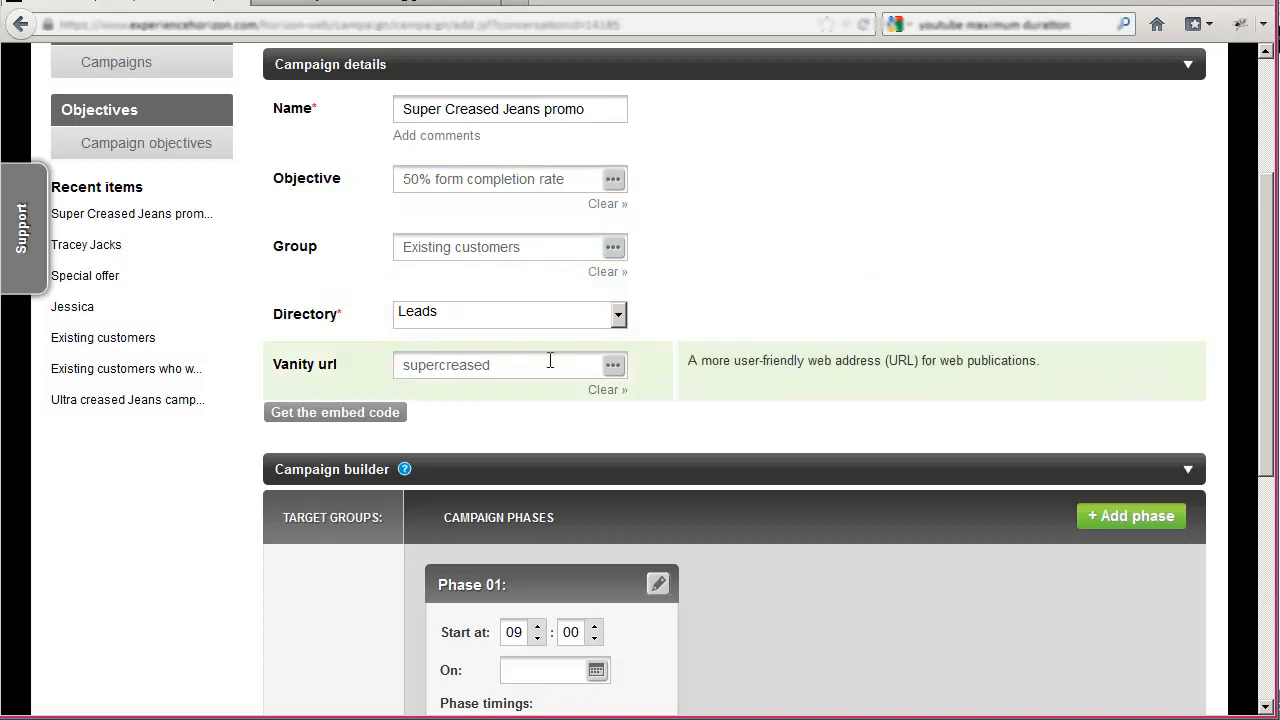
scroll(550, 366, down, 2)
scroll(550, 366, down, 2)
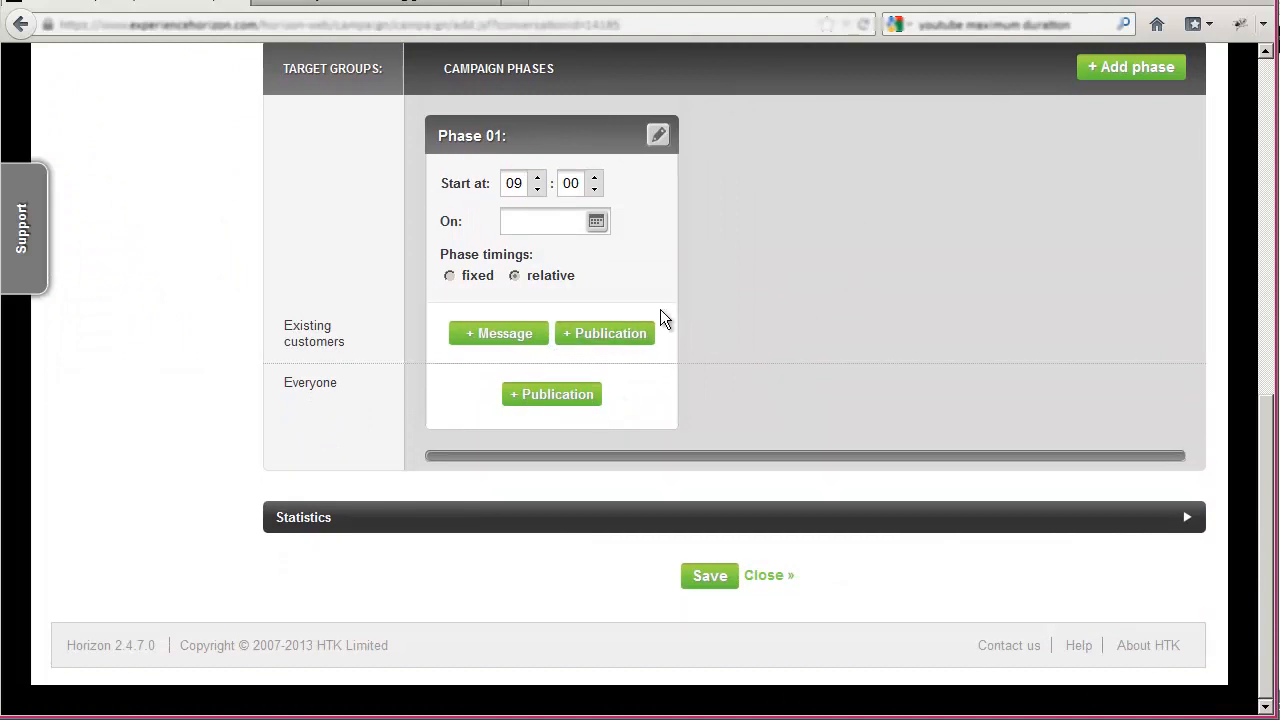
click(505, 336)
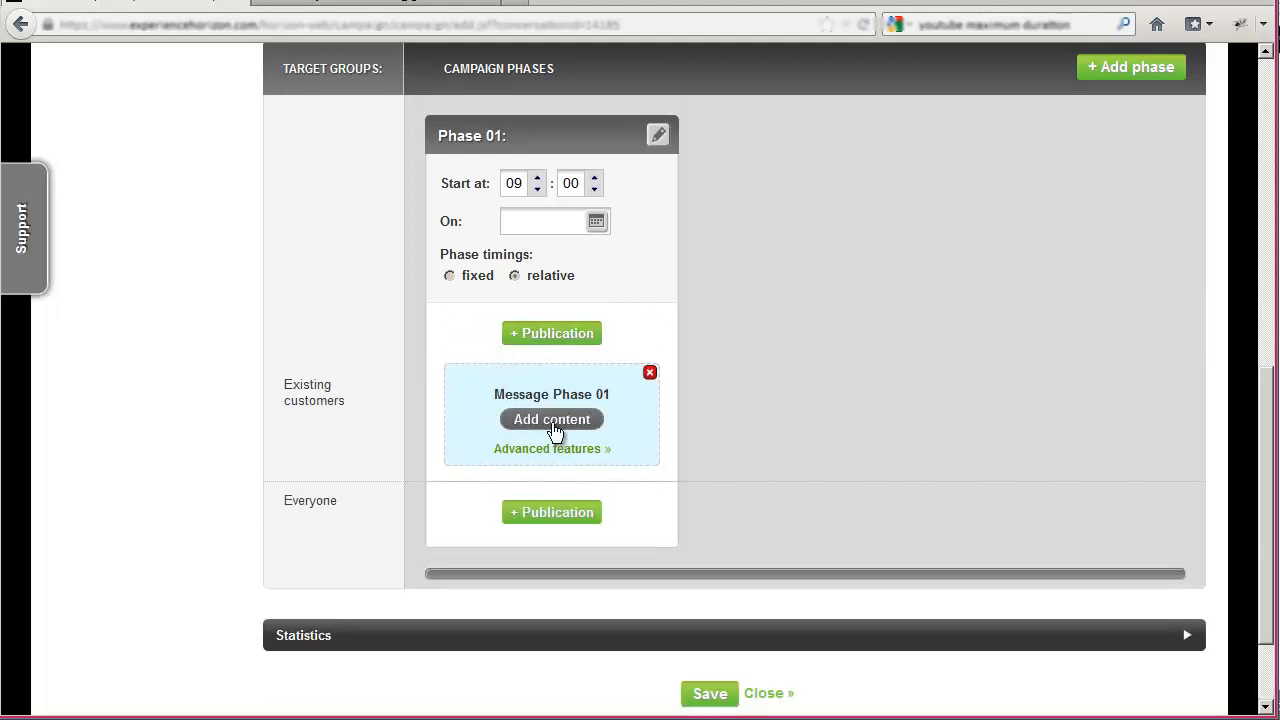
click(555, 335)
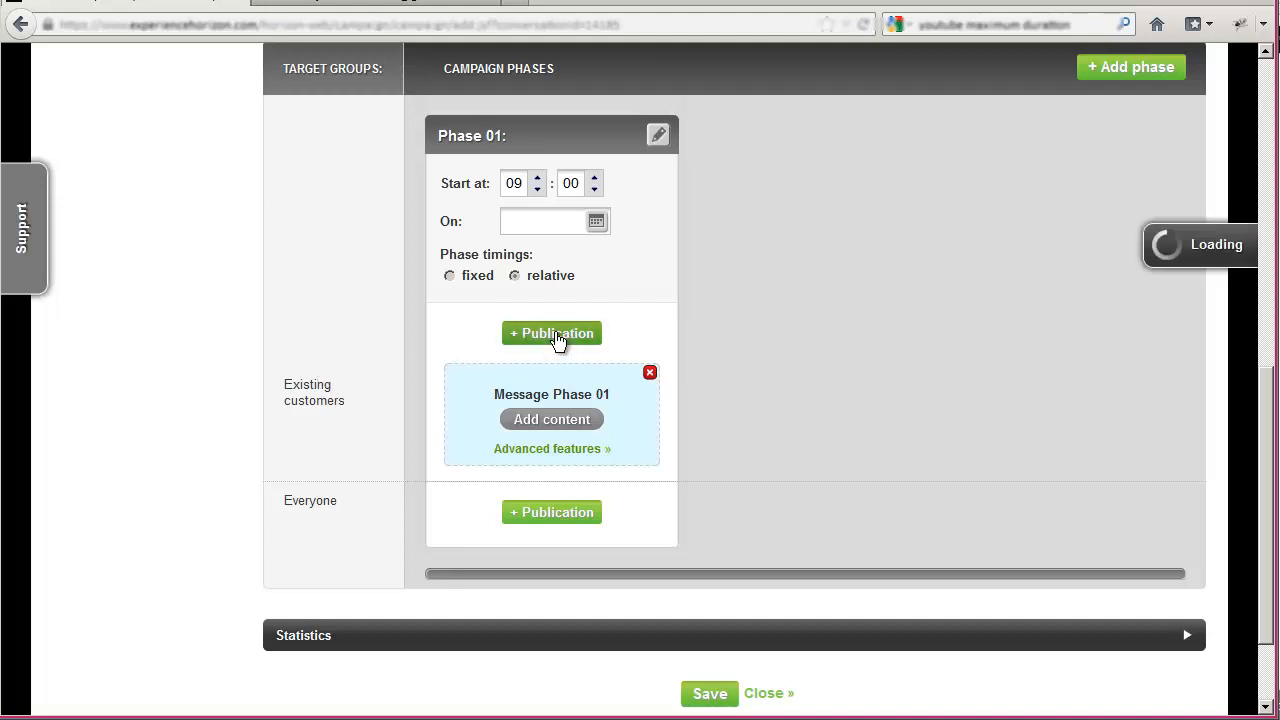
scroll(315, 430, down, 2)
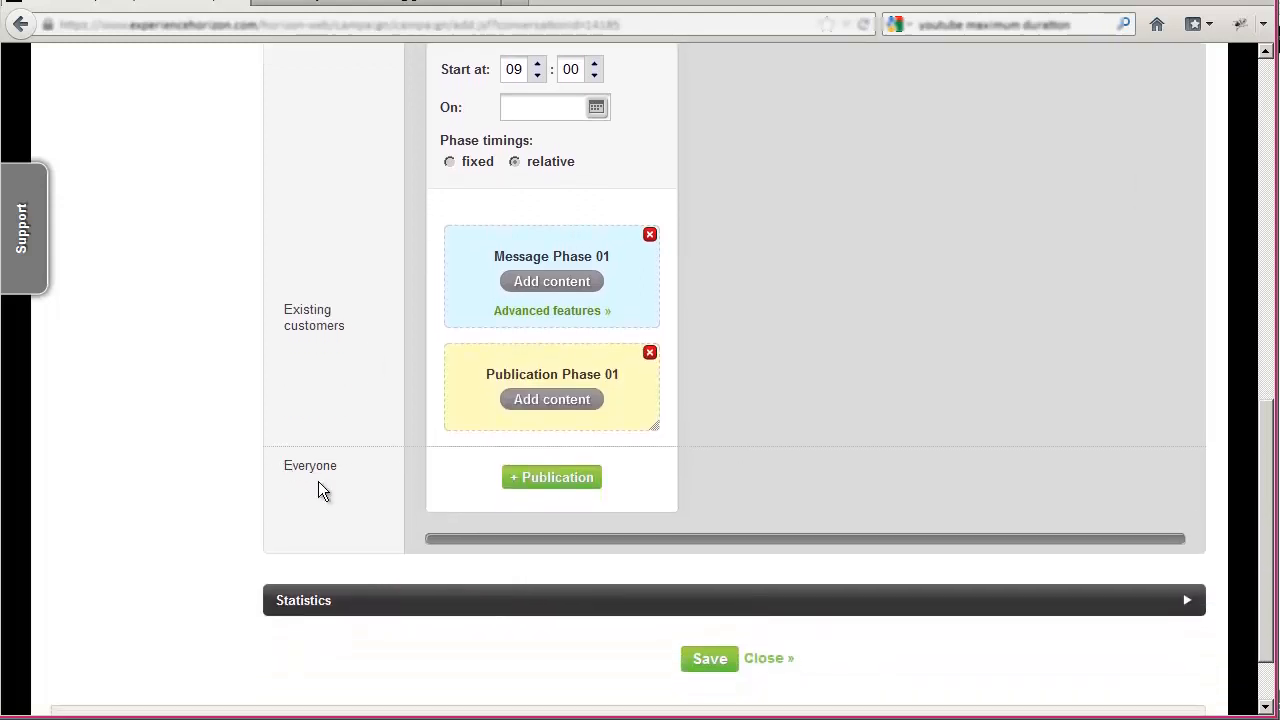
click(555, 480)
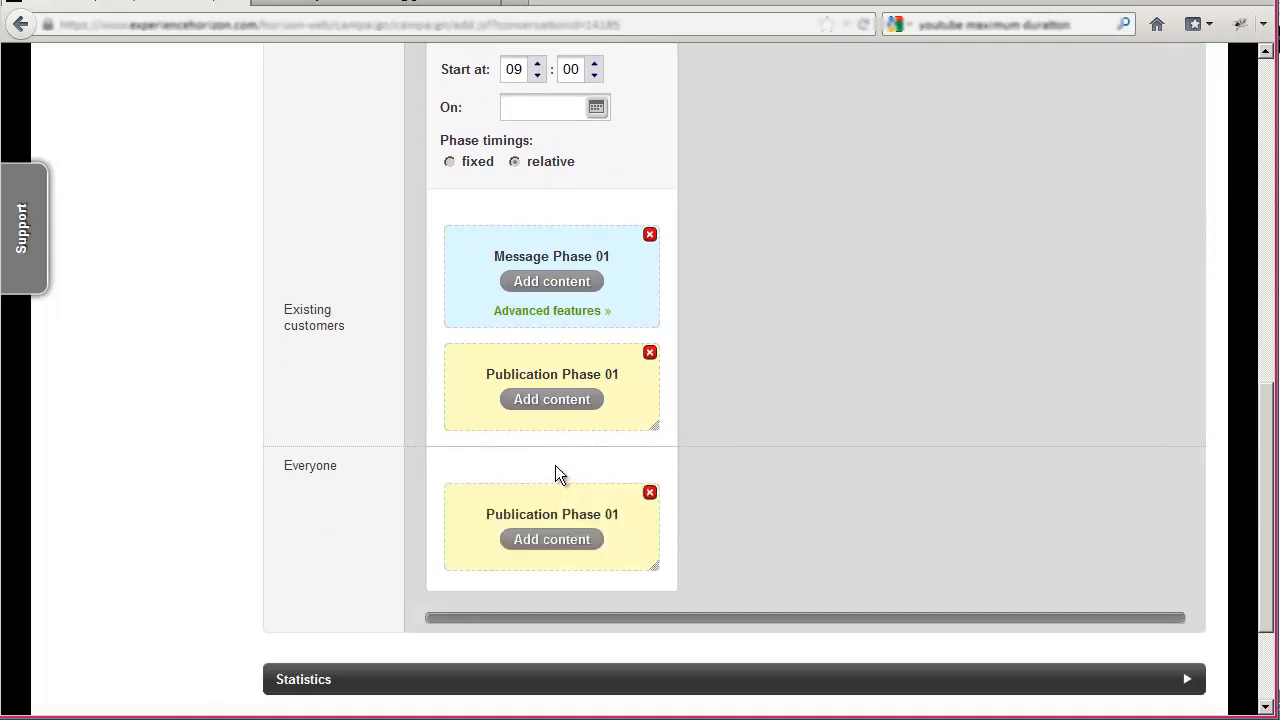
- Create new content for the Phase 01 message to Existing customers, named "Super Creased promo message"
click(549, 284)
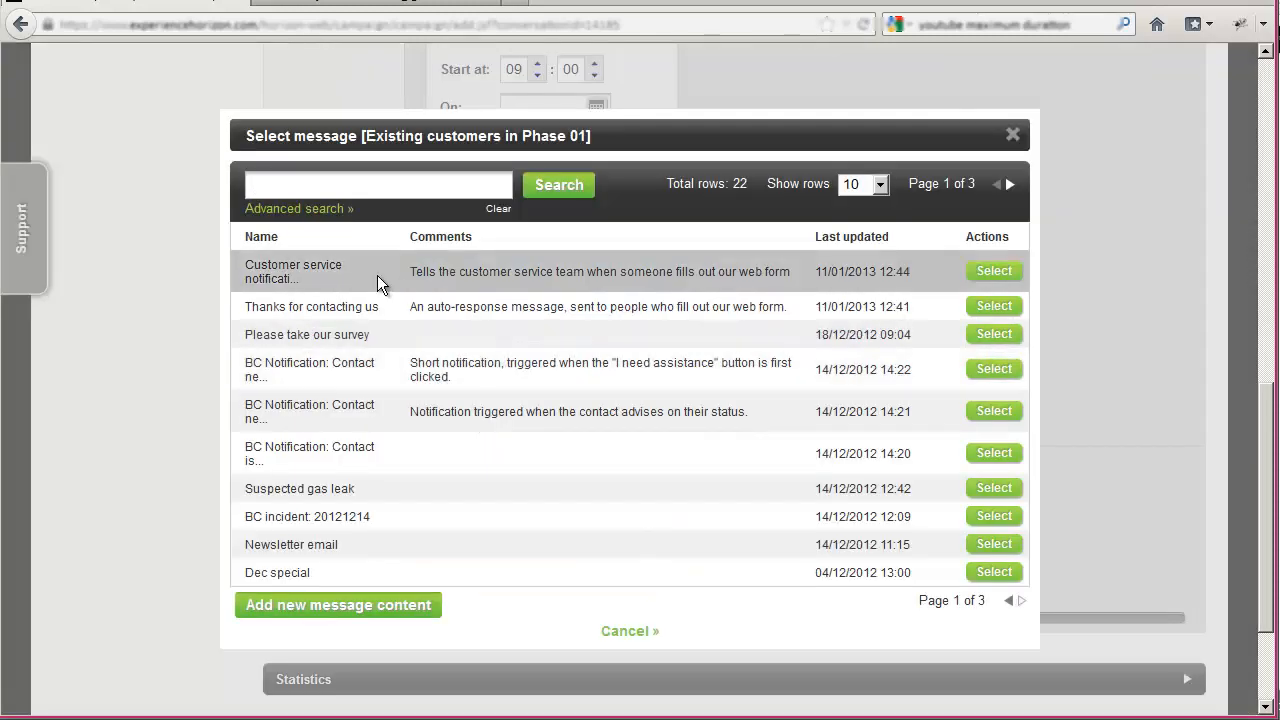
click(380, 608)
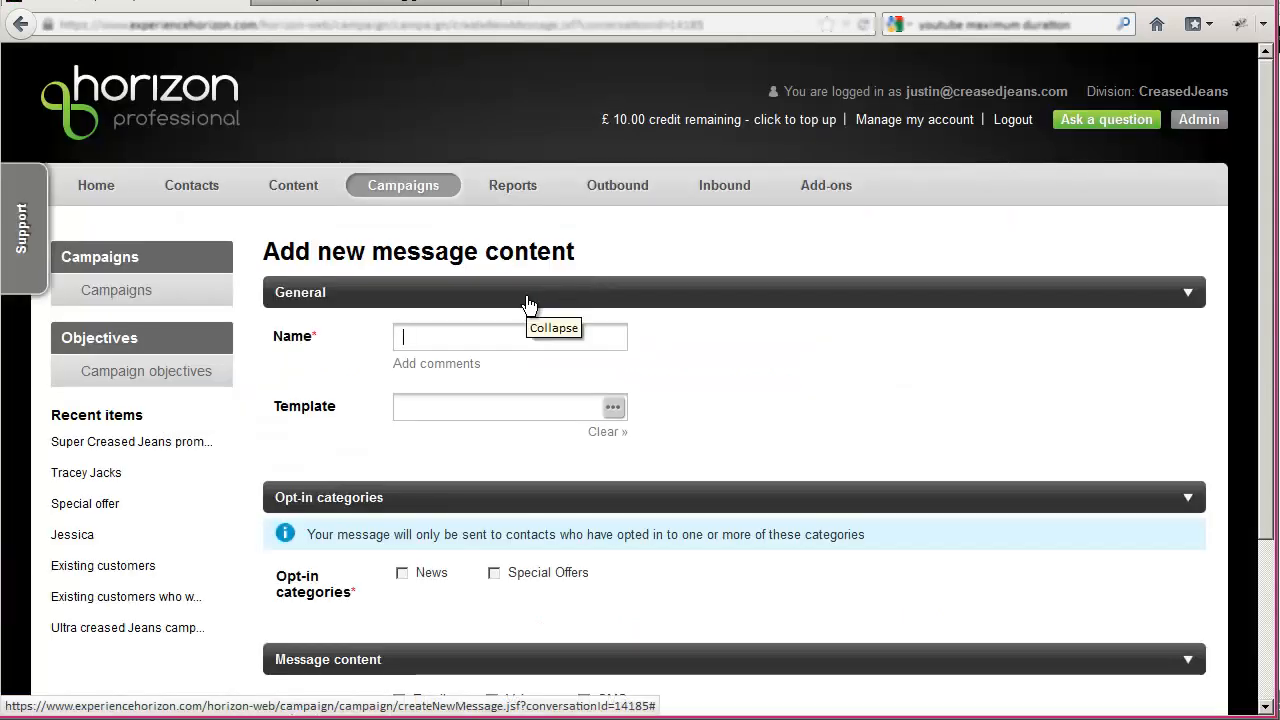
text(Super Crea)
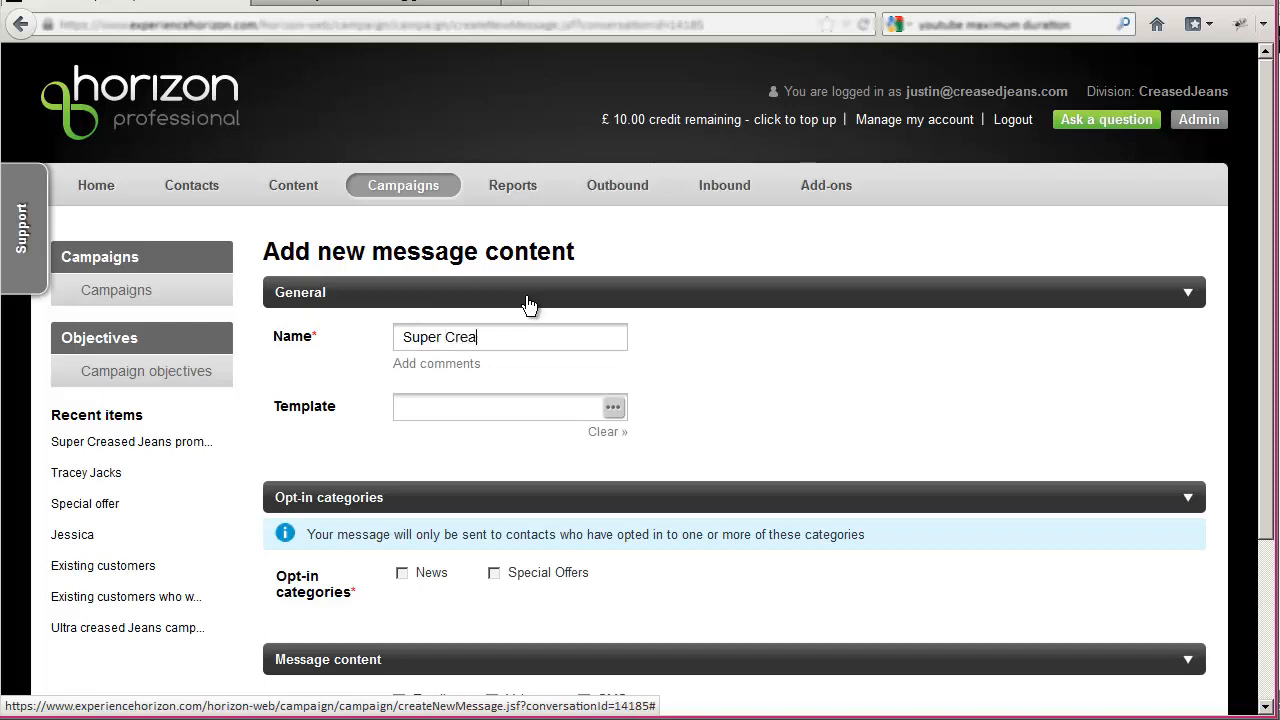
text(sed promo message)
- Apply the "Special offer" template to the new message content
click(604, 410)
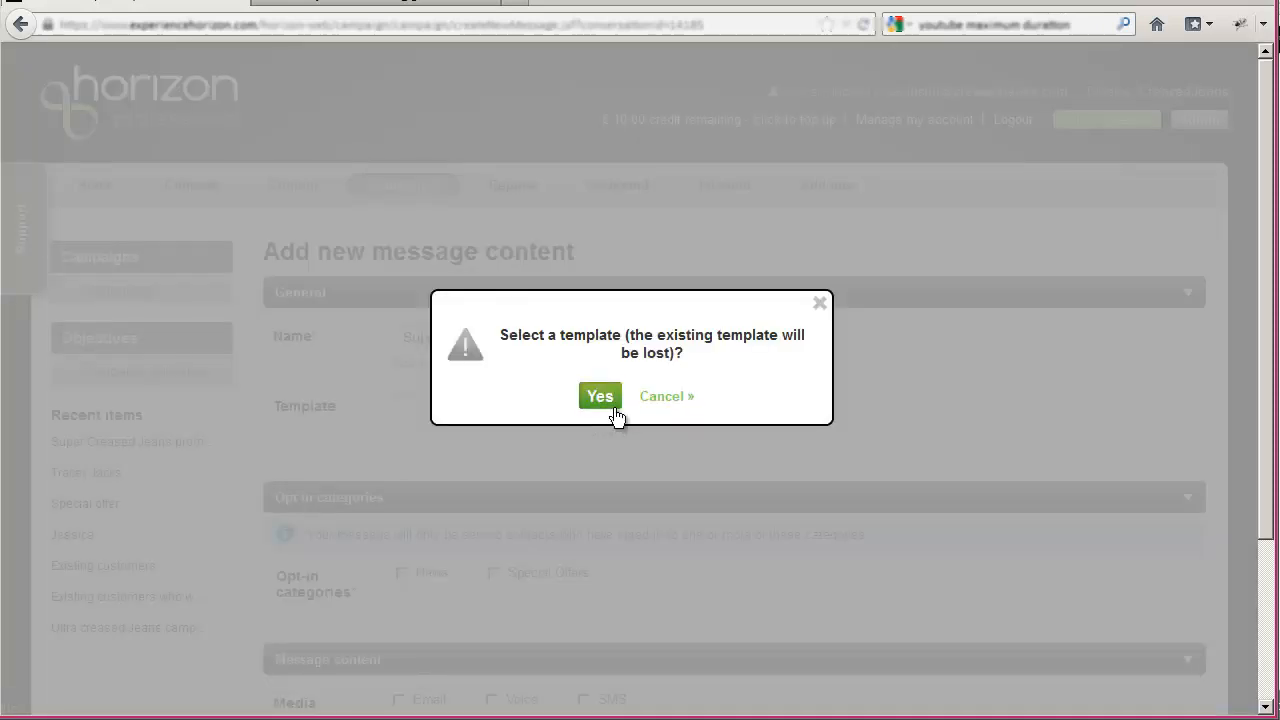
click(608, 404)
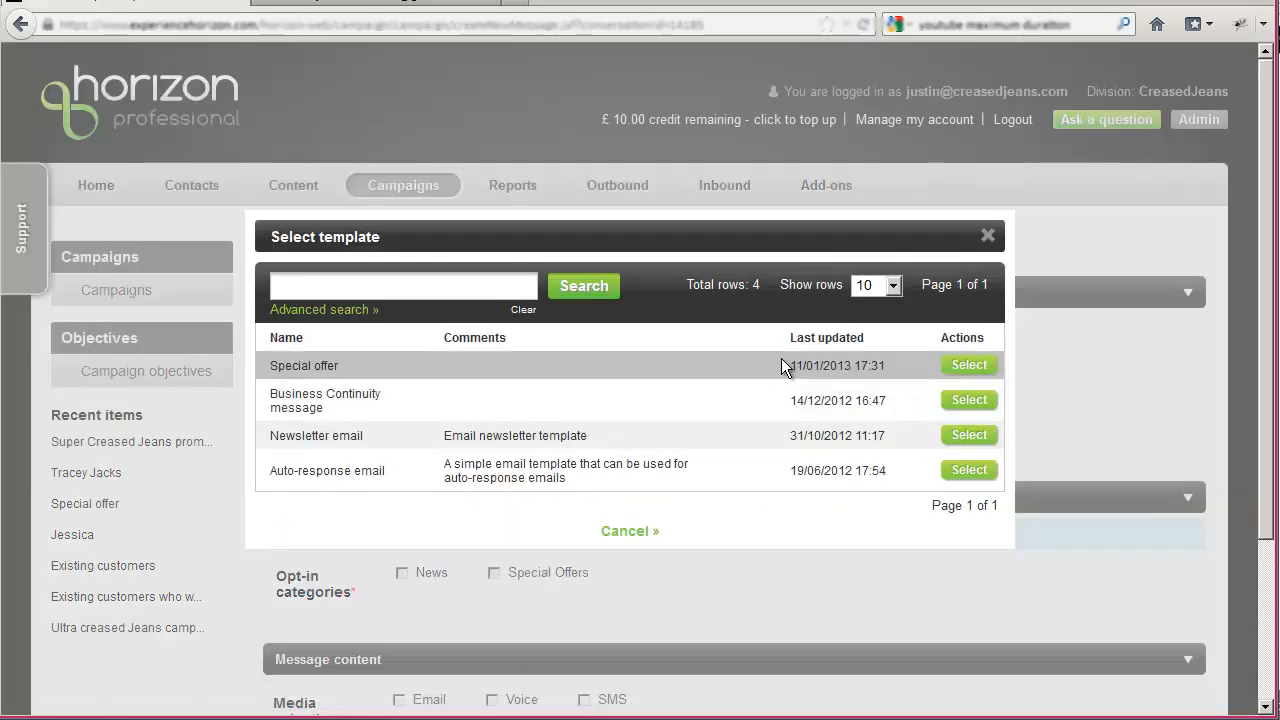
click(960, 367)
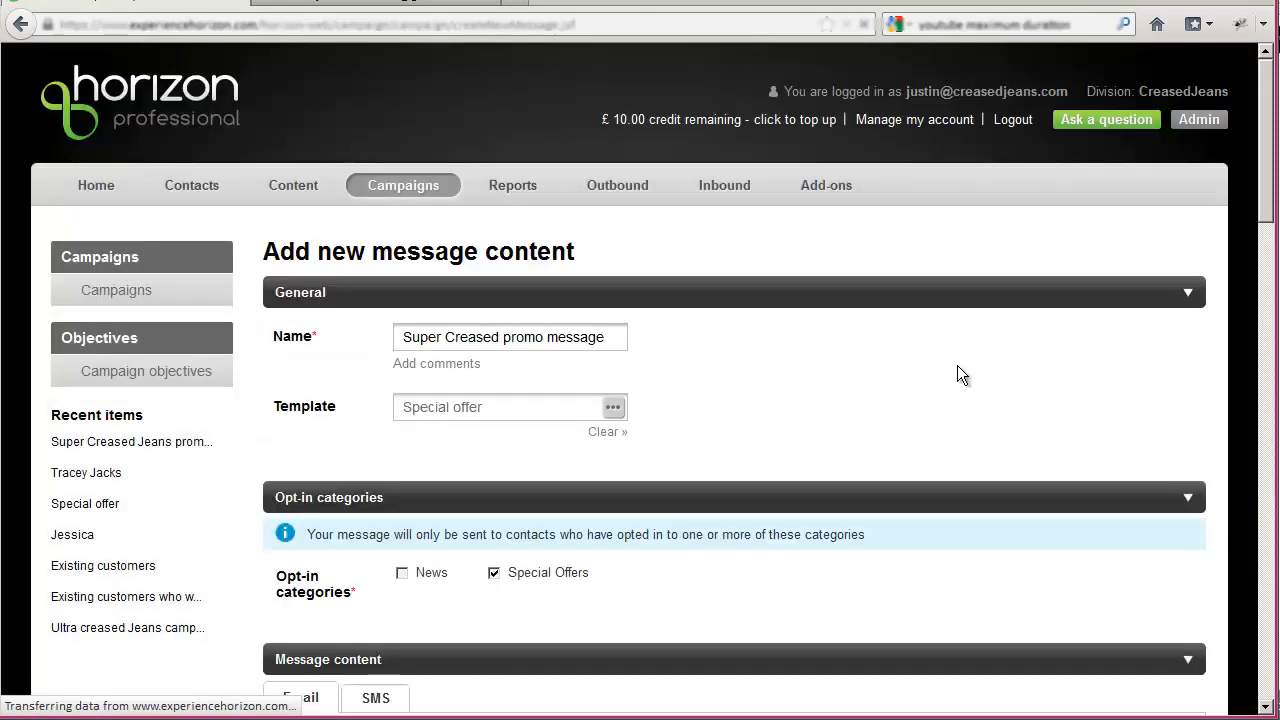
- Check the SMS version of the message content and set the email subject to "Special offer - Super Creased!!!"
scroll(689, 434, down, 5)
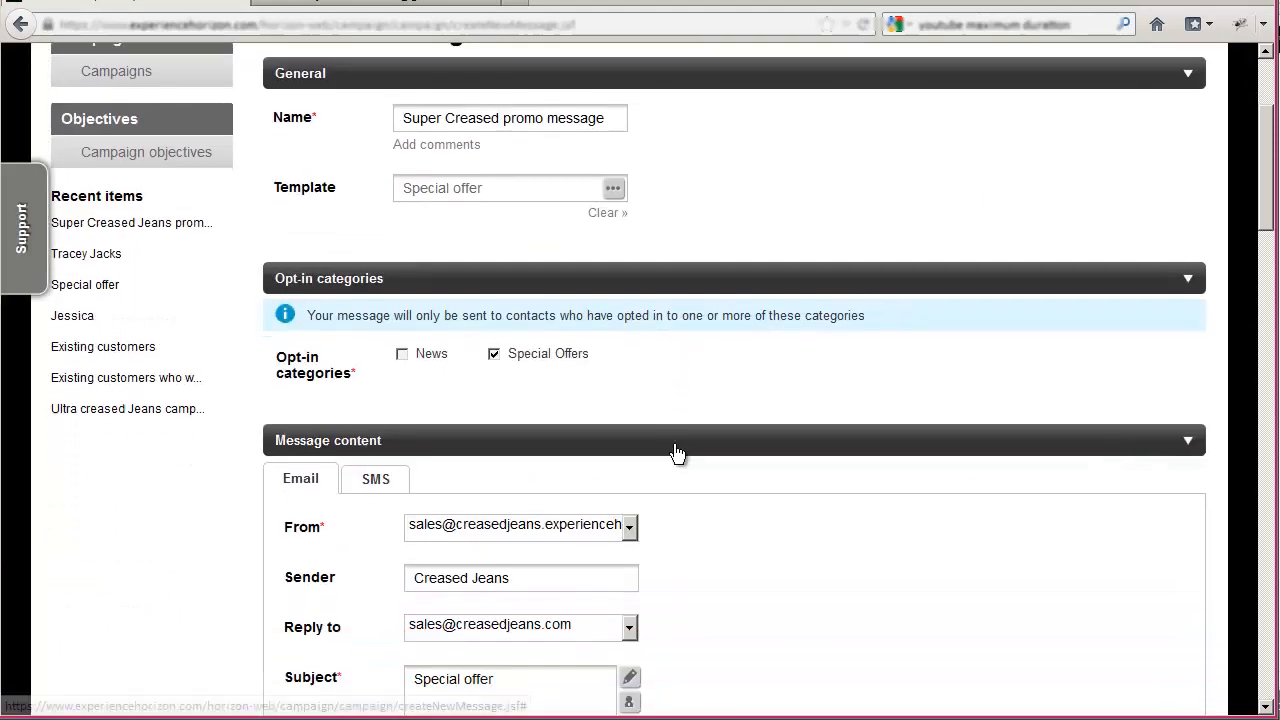
scroll(673, 452, down, 2)
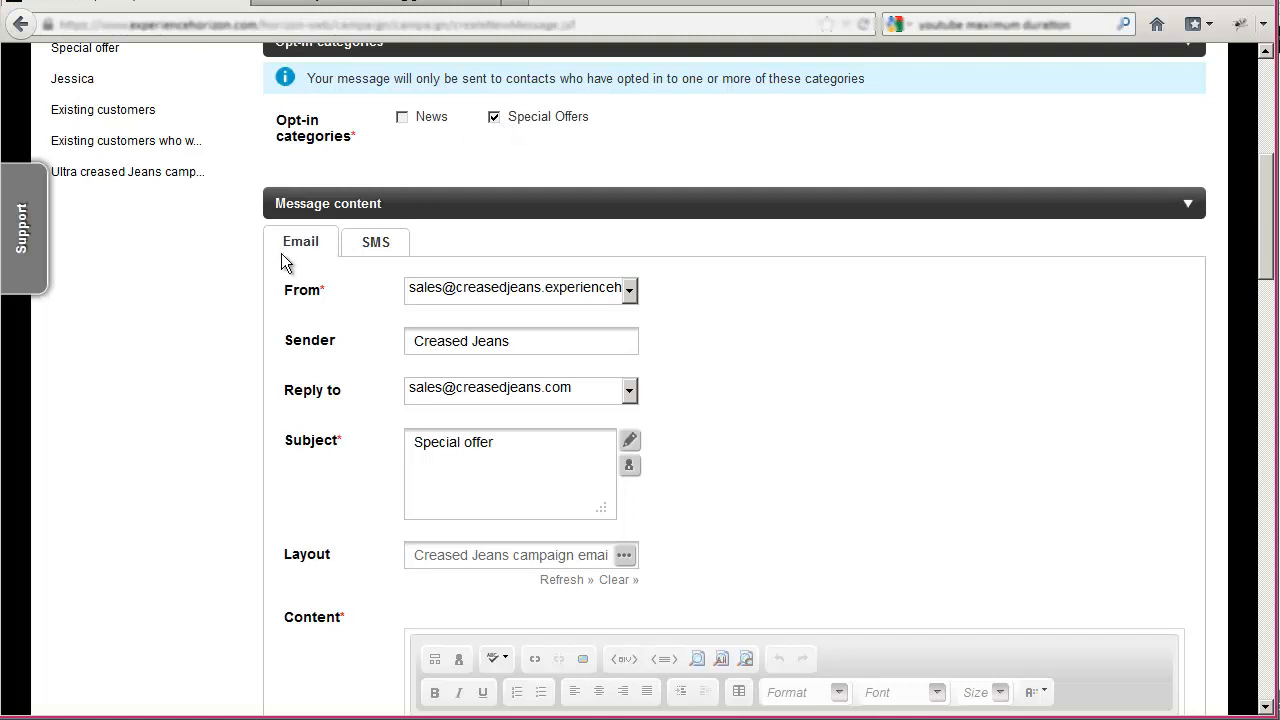
click(380, 248)
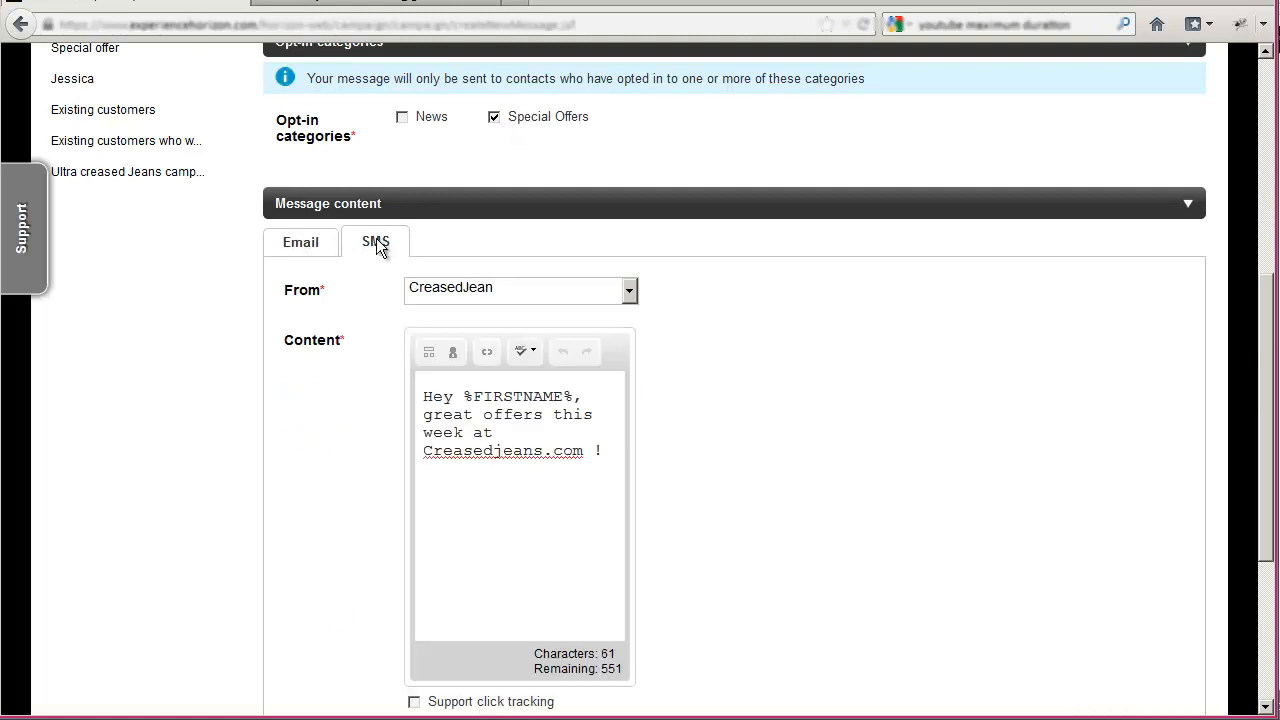
click(306, 248)
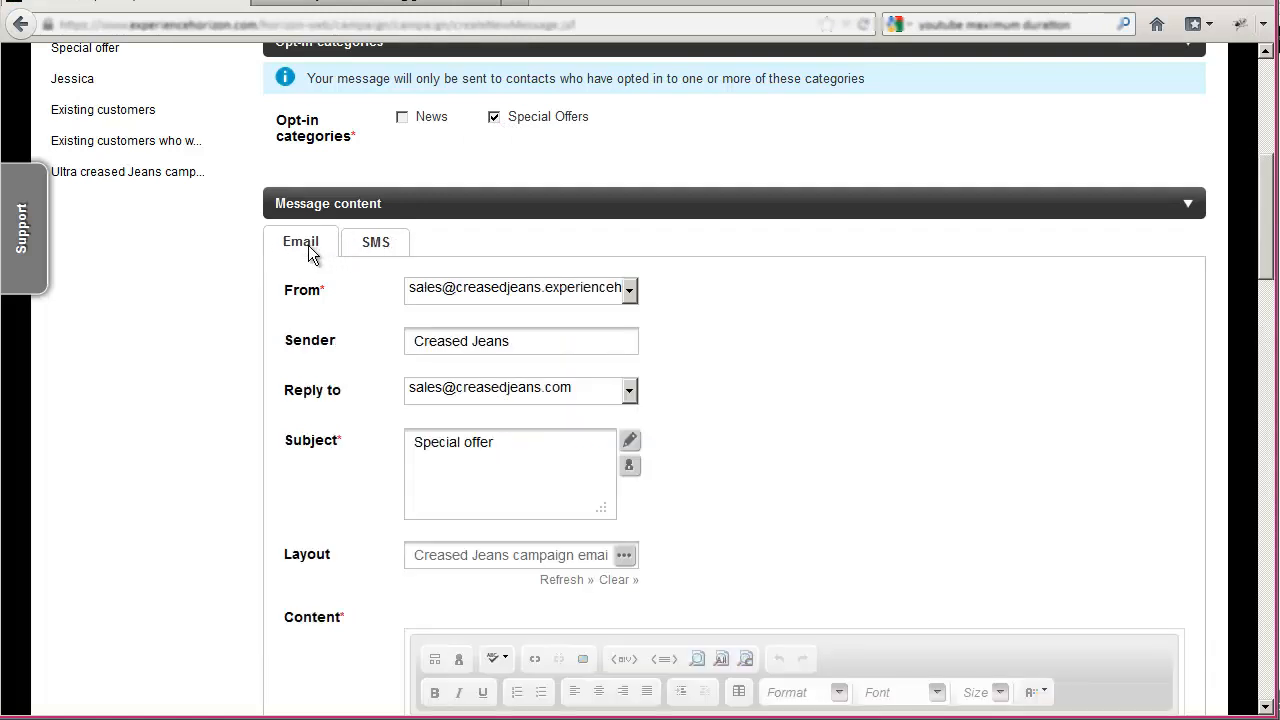
scroll(310, 254, down, 2)
click(512, 331)
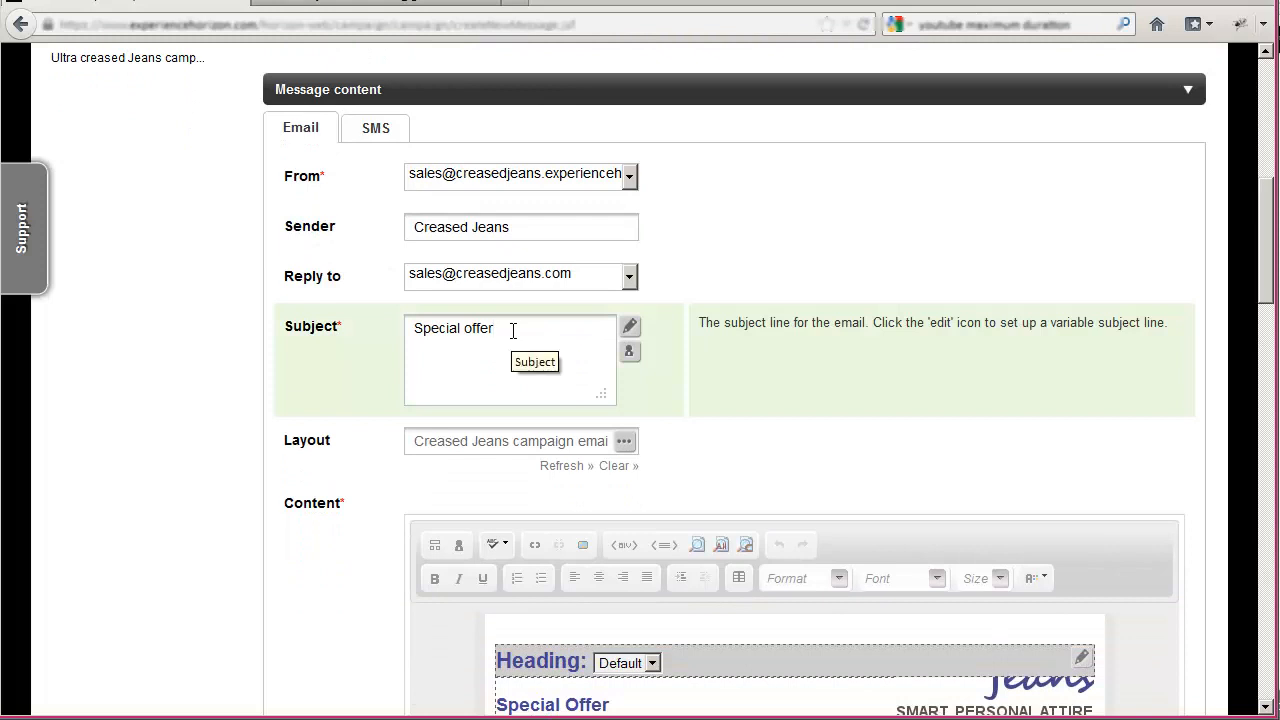
text(- Super )
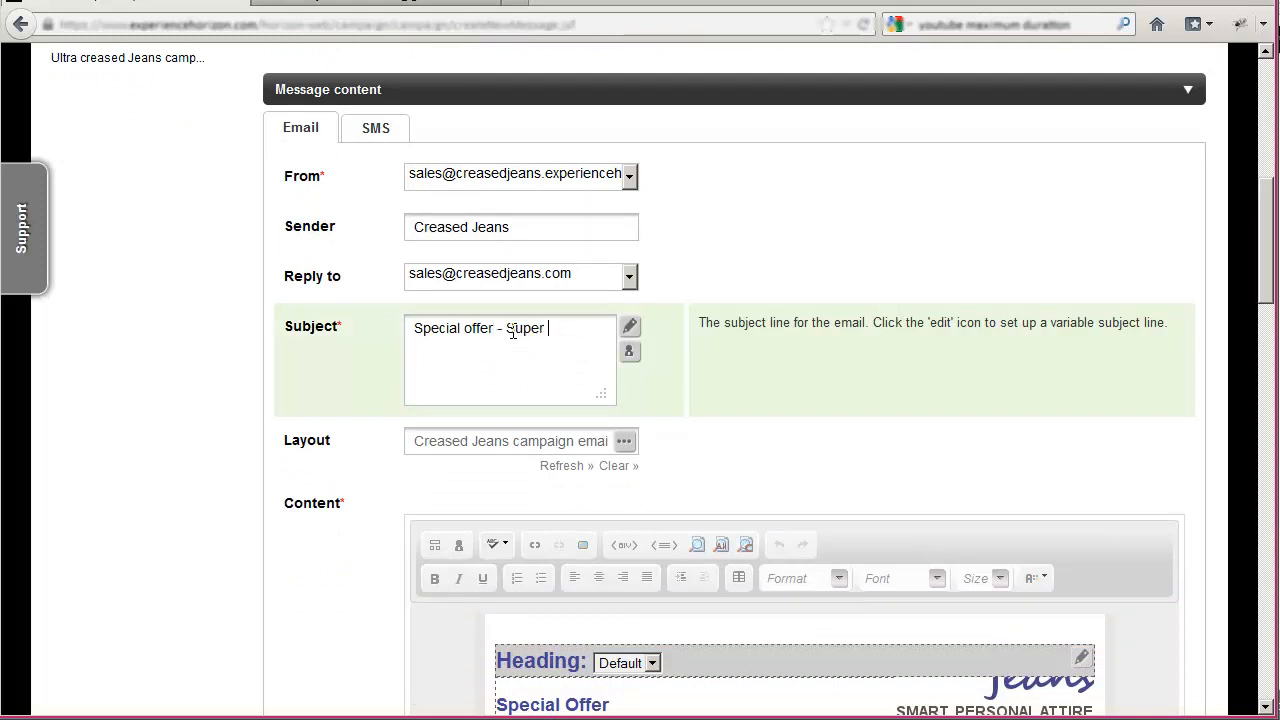
text(Creased!!!)
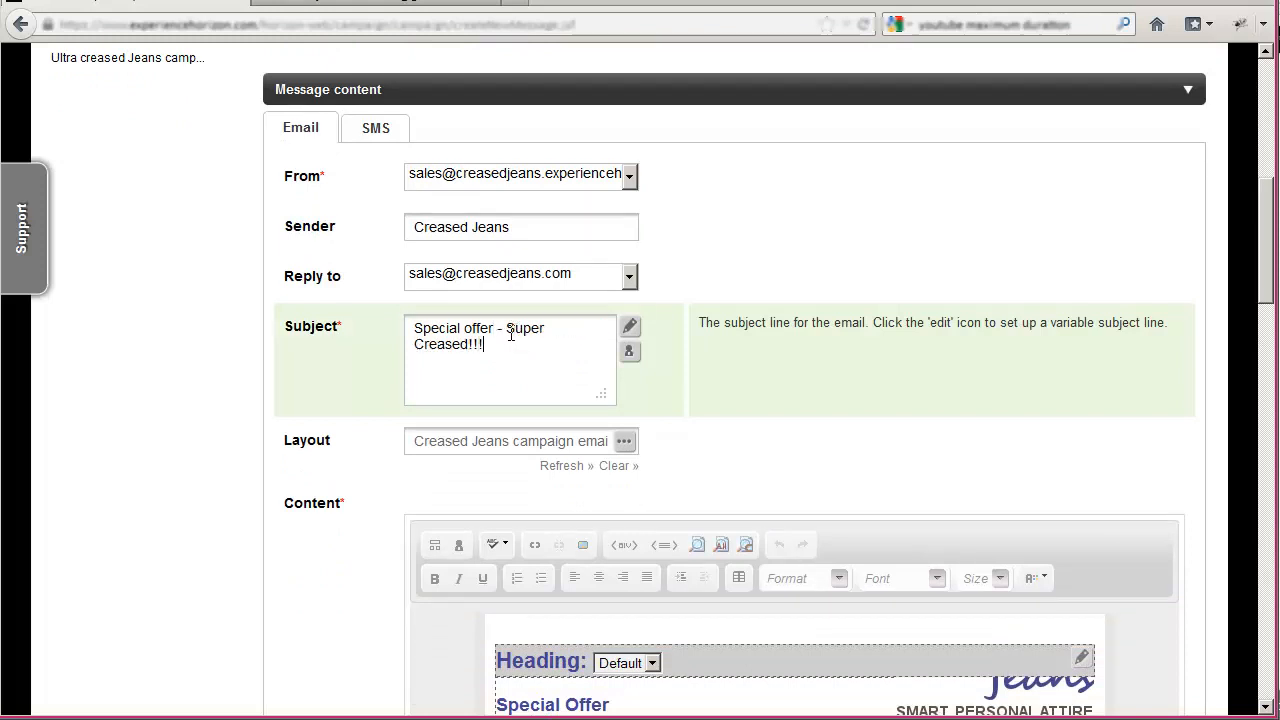
- Replace the heading text in the email's HTML content with "Super Creased - Are you ready?"
scroll(512, 332, down, 8)
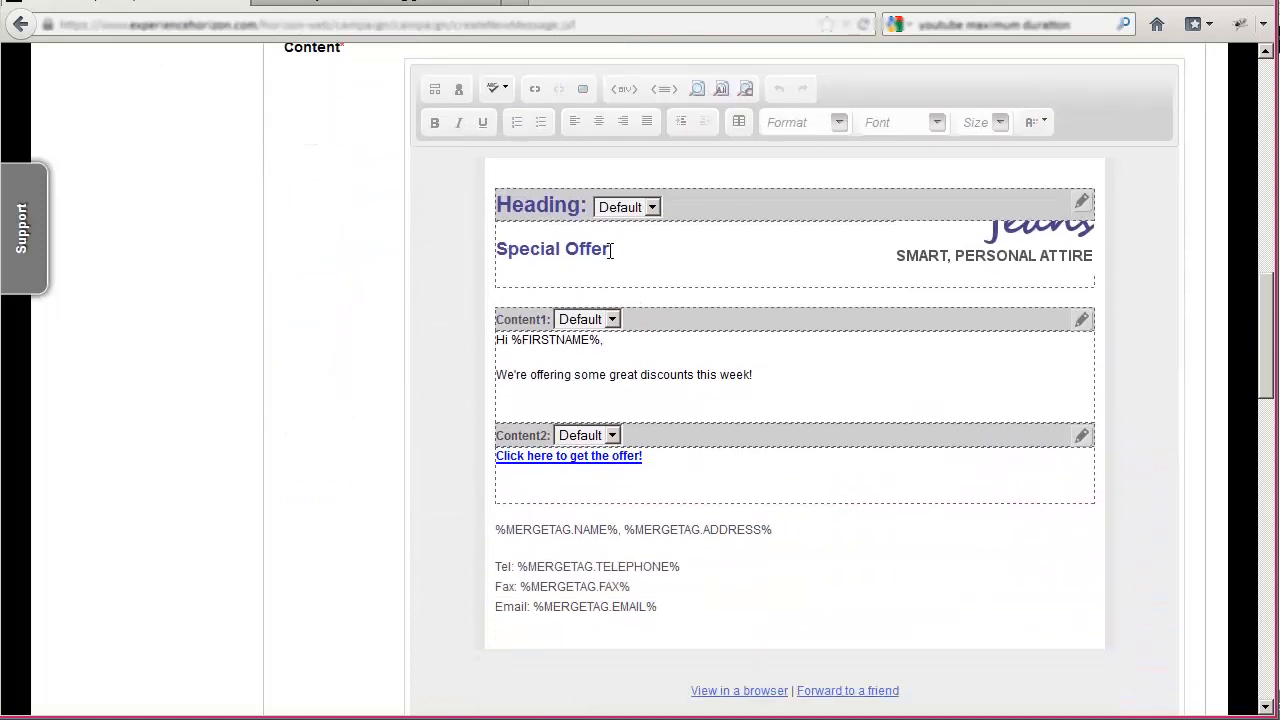
drag(610, 250, 479, 251)
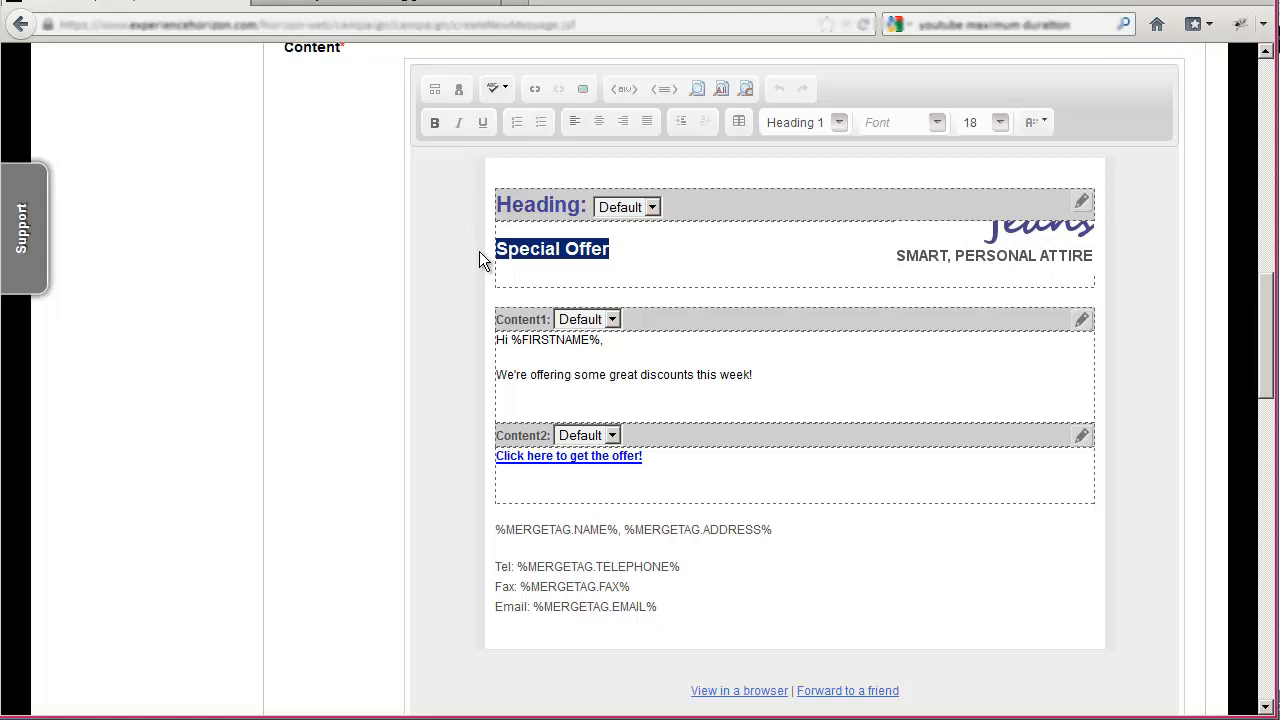
text(Sup)
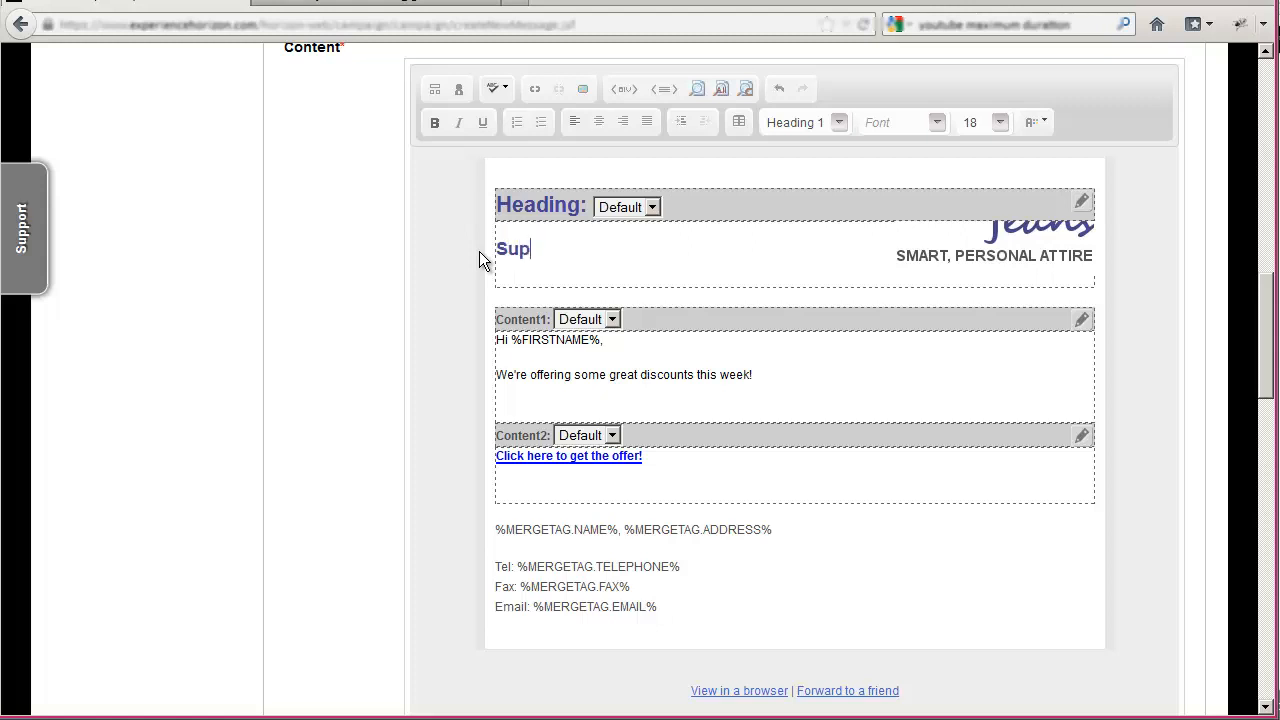
text(er Creased - )
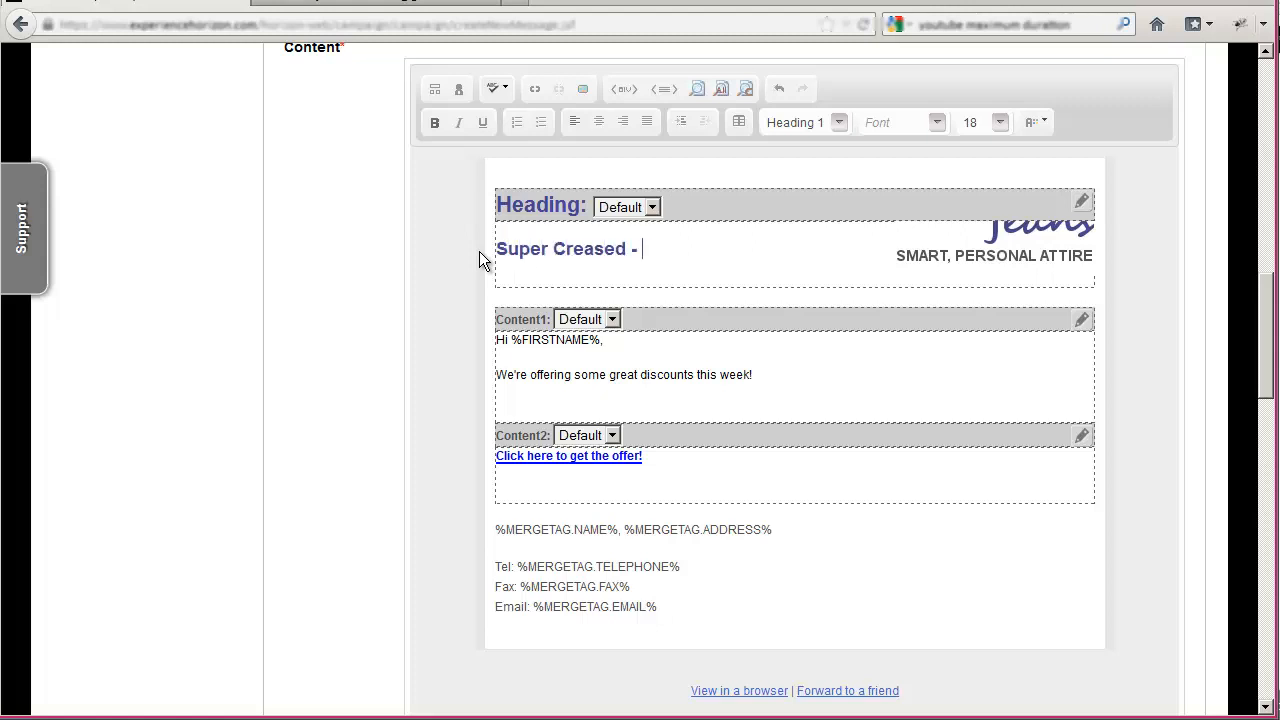
text(Are you ready?)
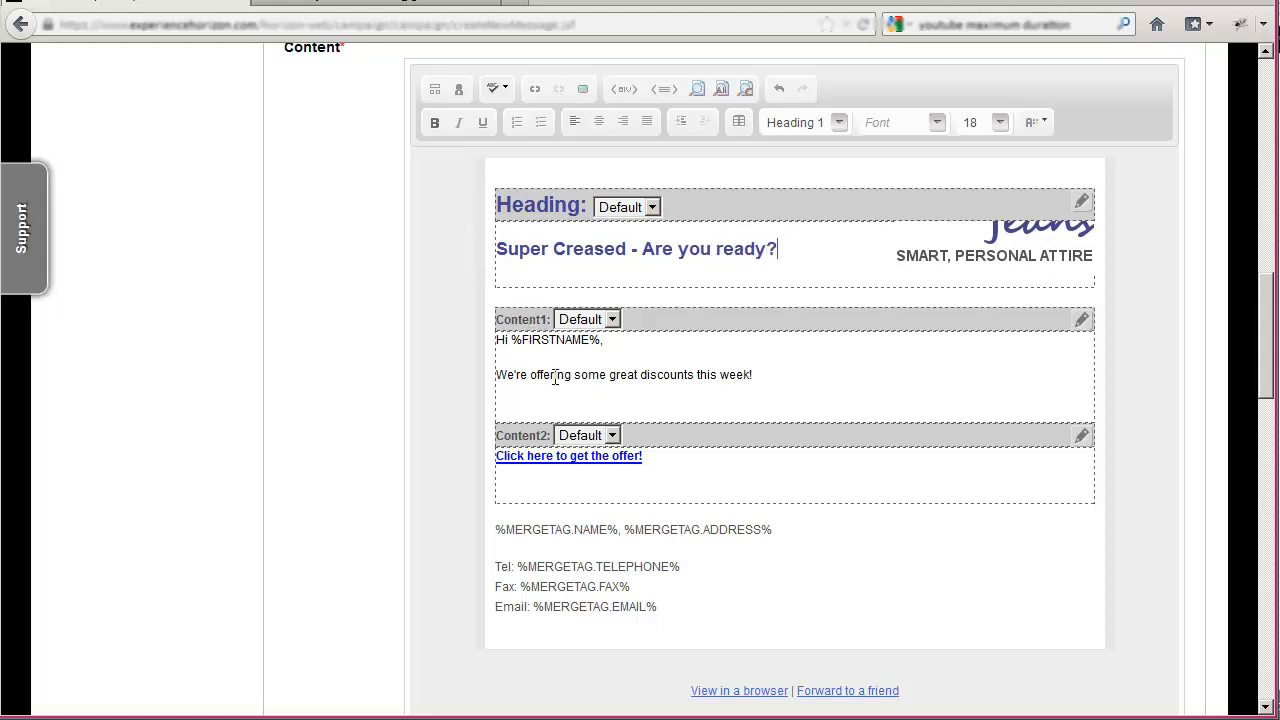
- Save the "Click here to get the offer!" link as a Publication link to the campaign vanity URL, with the link category Offer CTA
double_click(561, 458)
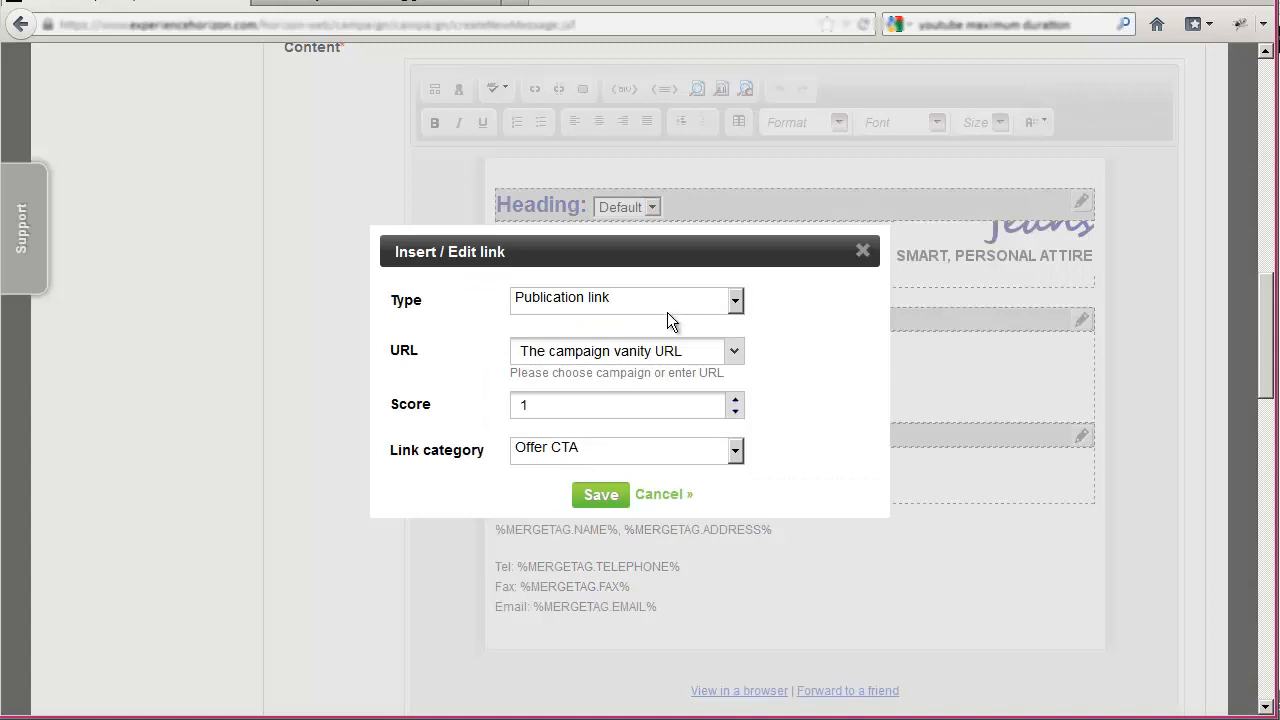
click(624, 309)
click(625, 303)
click(734, 364)
click(735, 358)
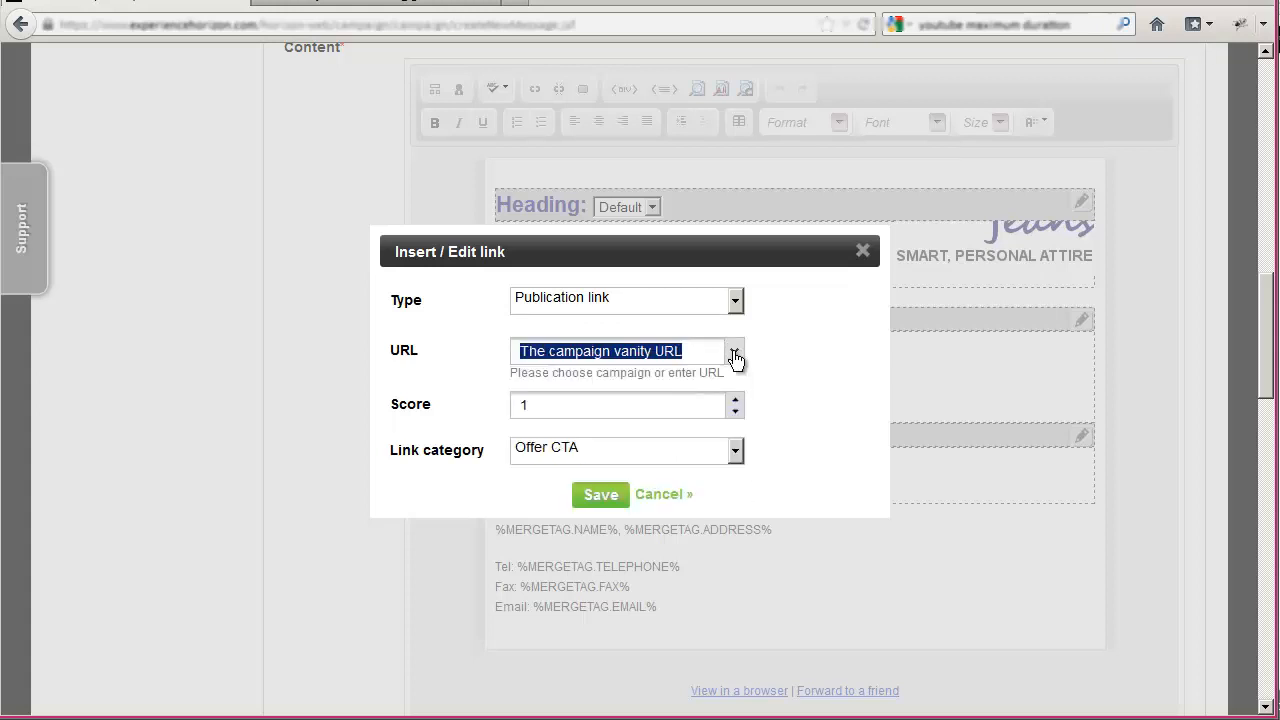
click(767, 344)
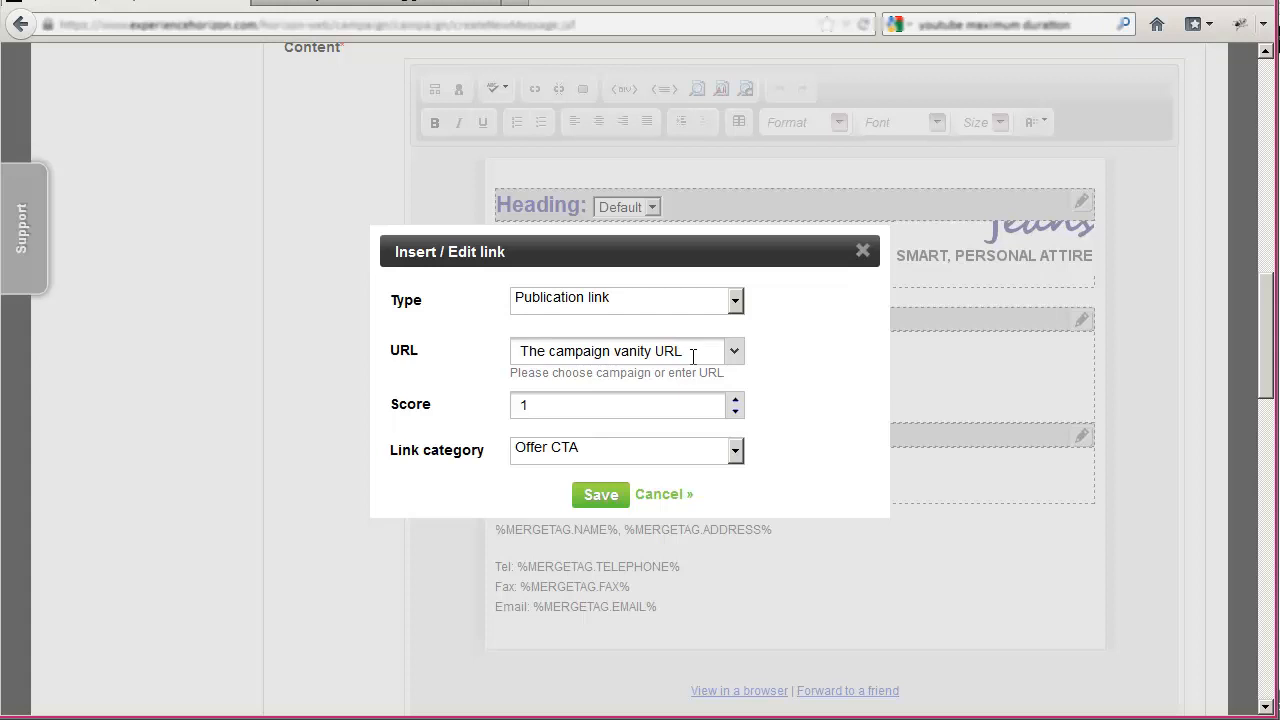
triple_click(690, 356)
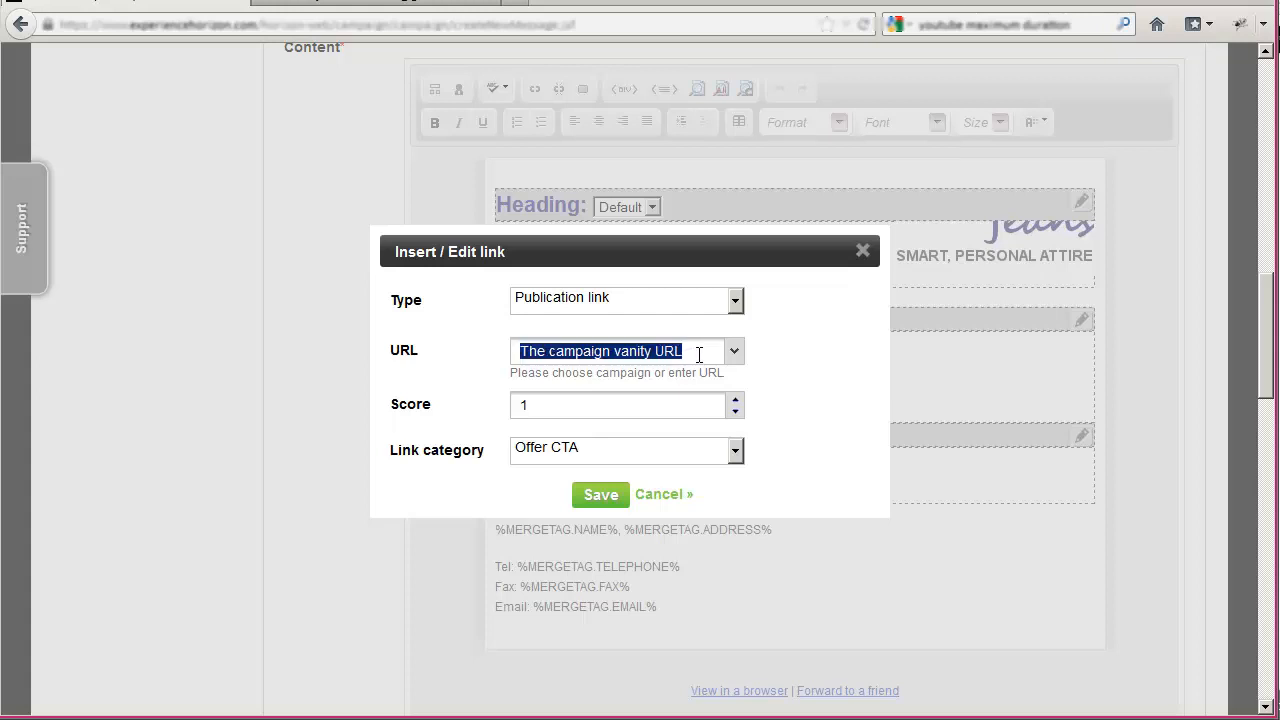
click(699, 354)
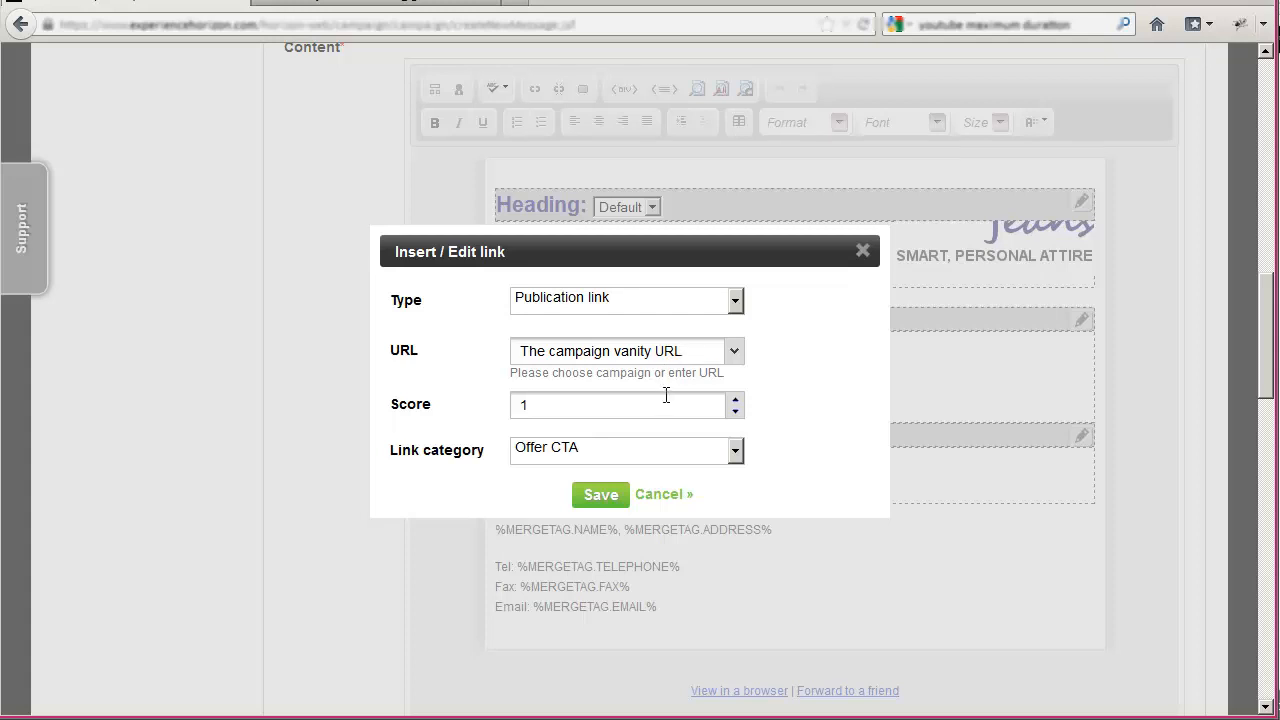
click(584, 450)
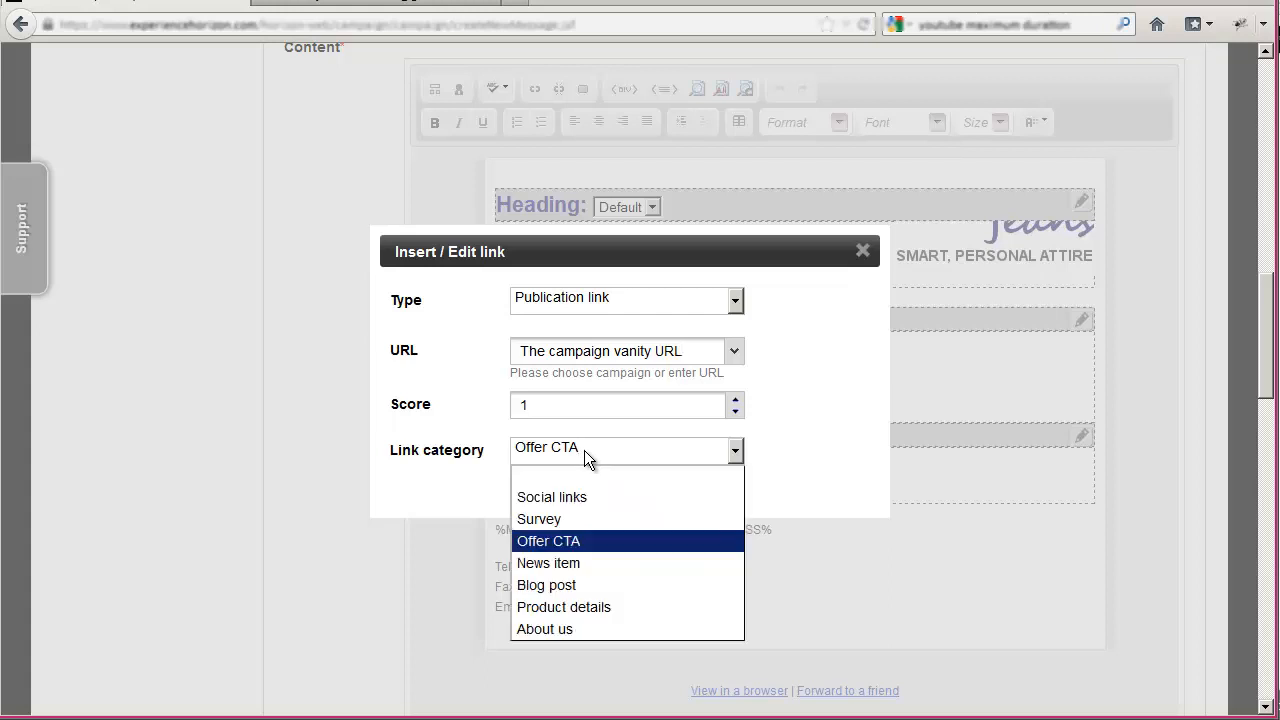
click(581, 541)
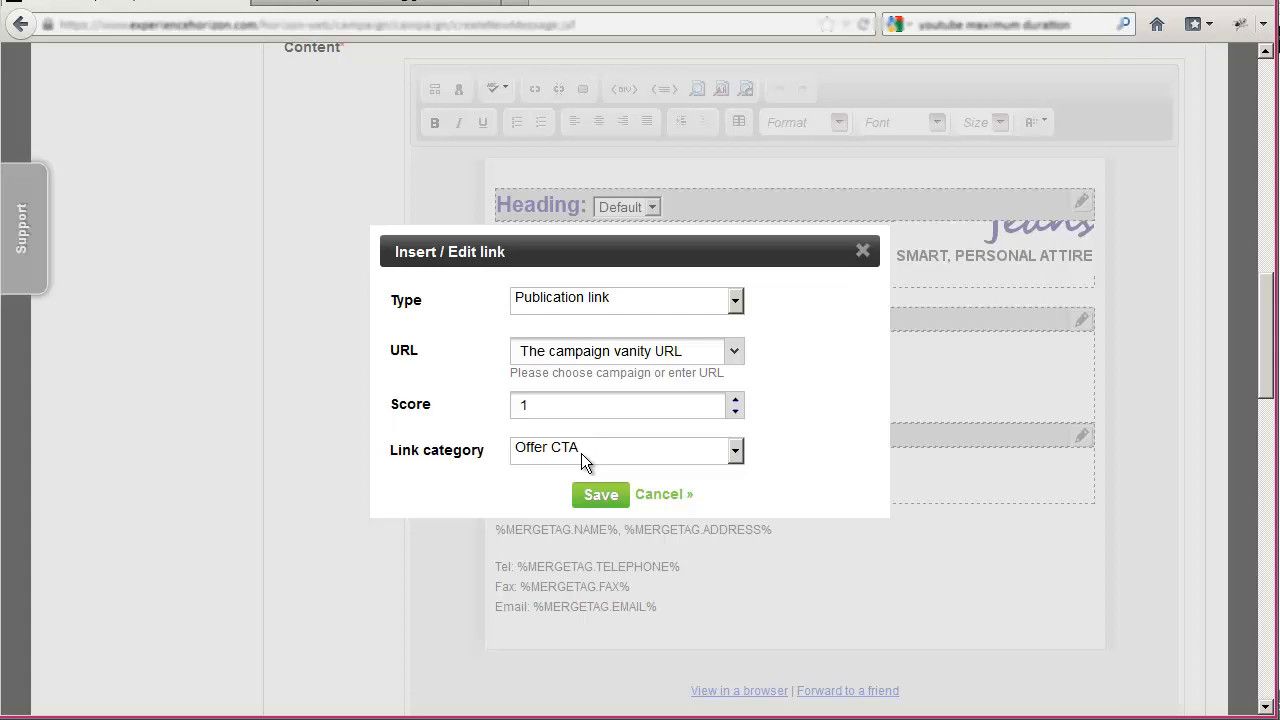
click(601, 495)
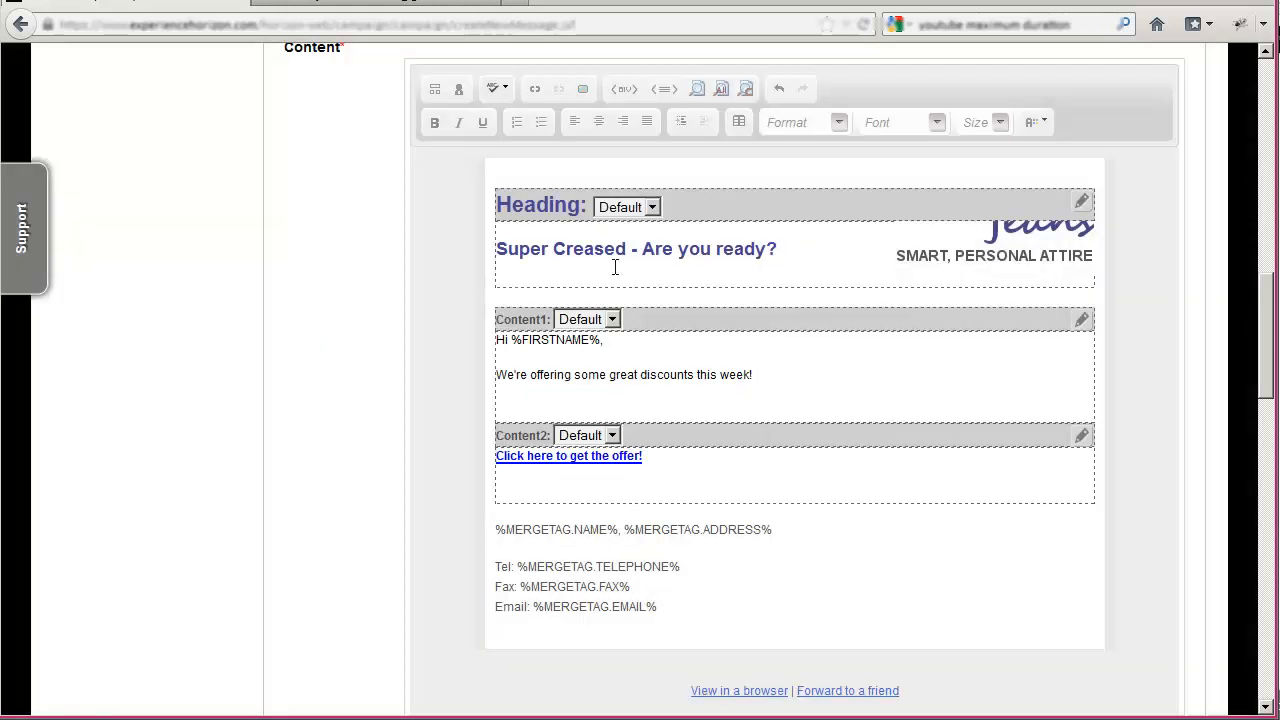
- Synchronize the email's plain text with the HTML content and save the new message content
scroll(769, 287, down, 10)
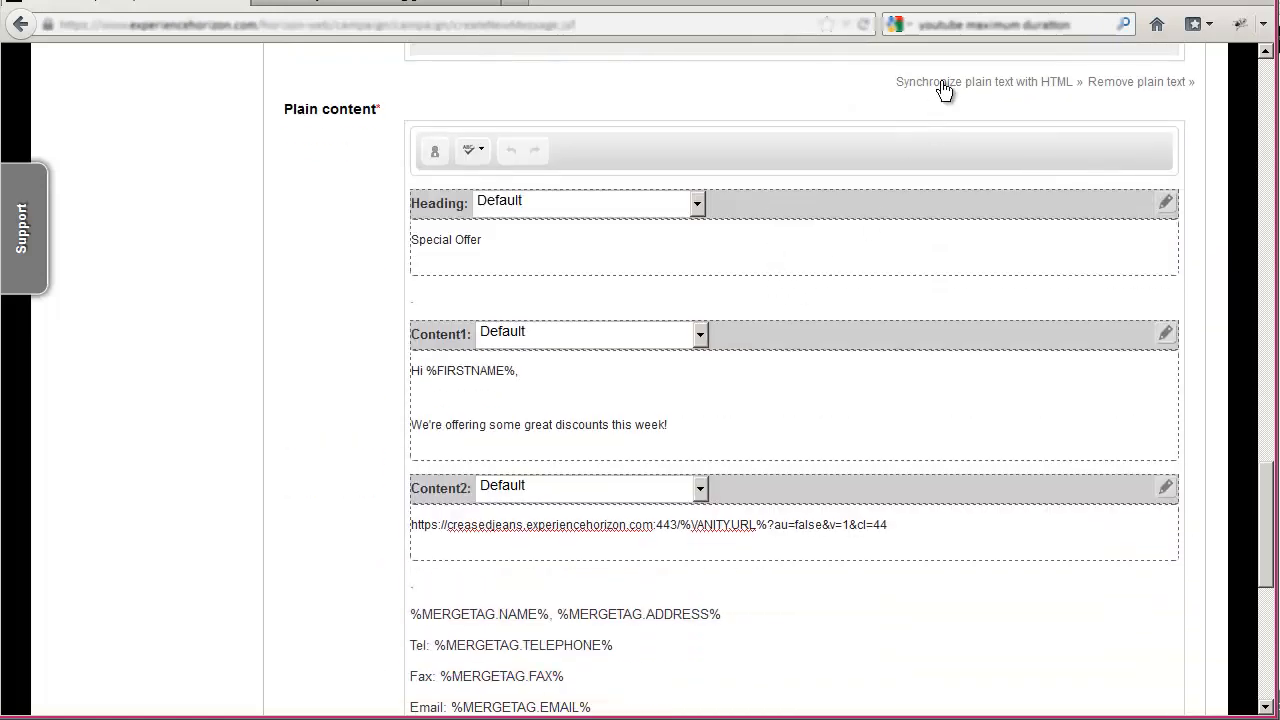
click(944, 88)
click(606, 420)
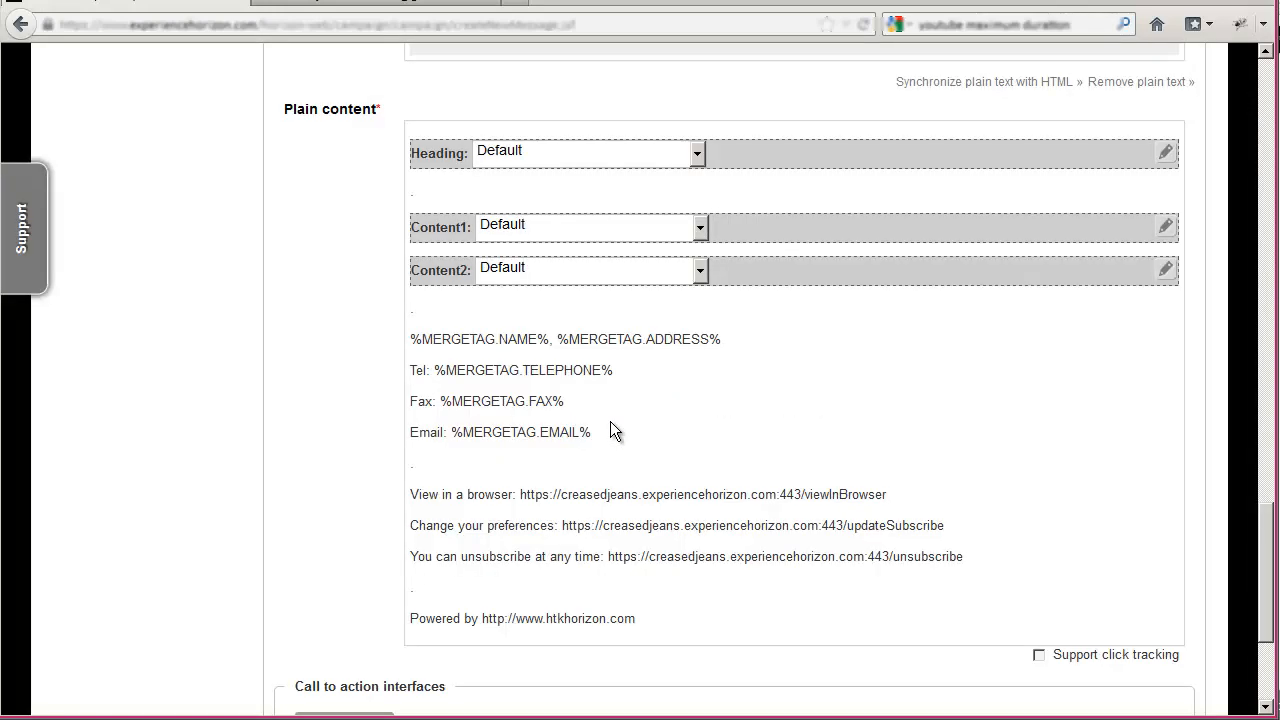
scroll(711, 426, down, 7)
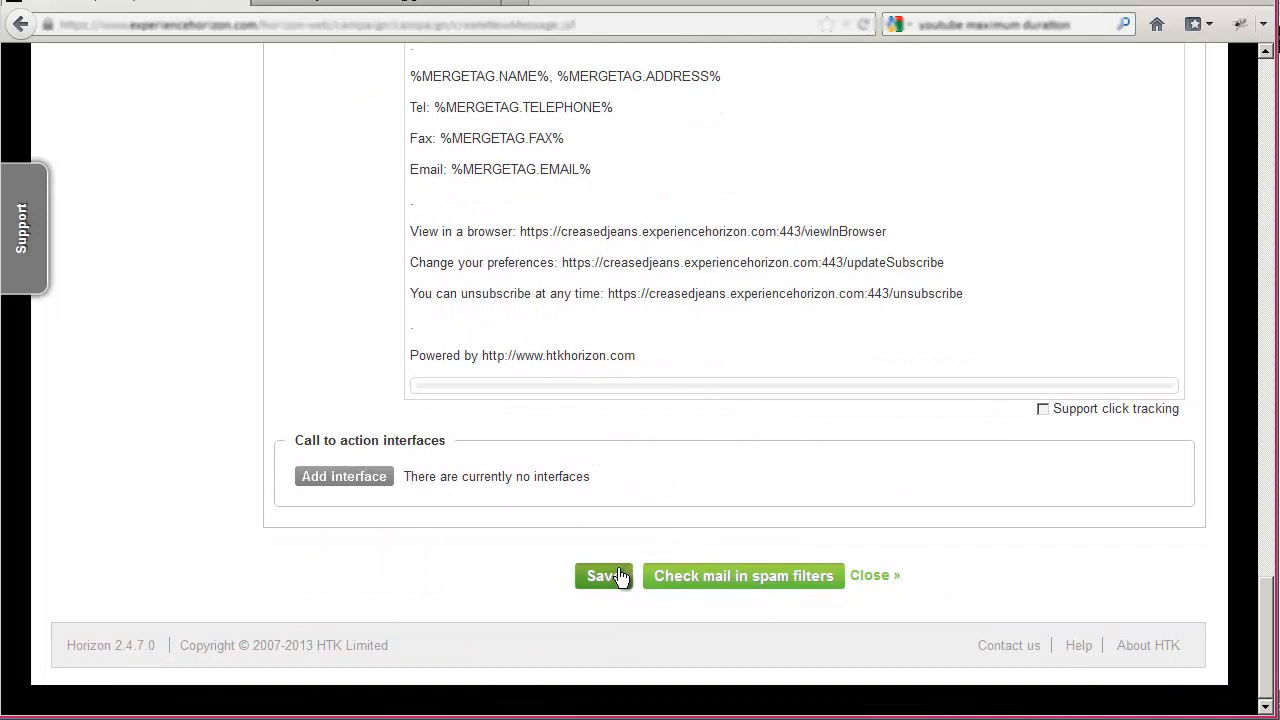
click(603, 576)
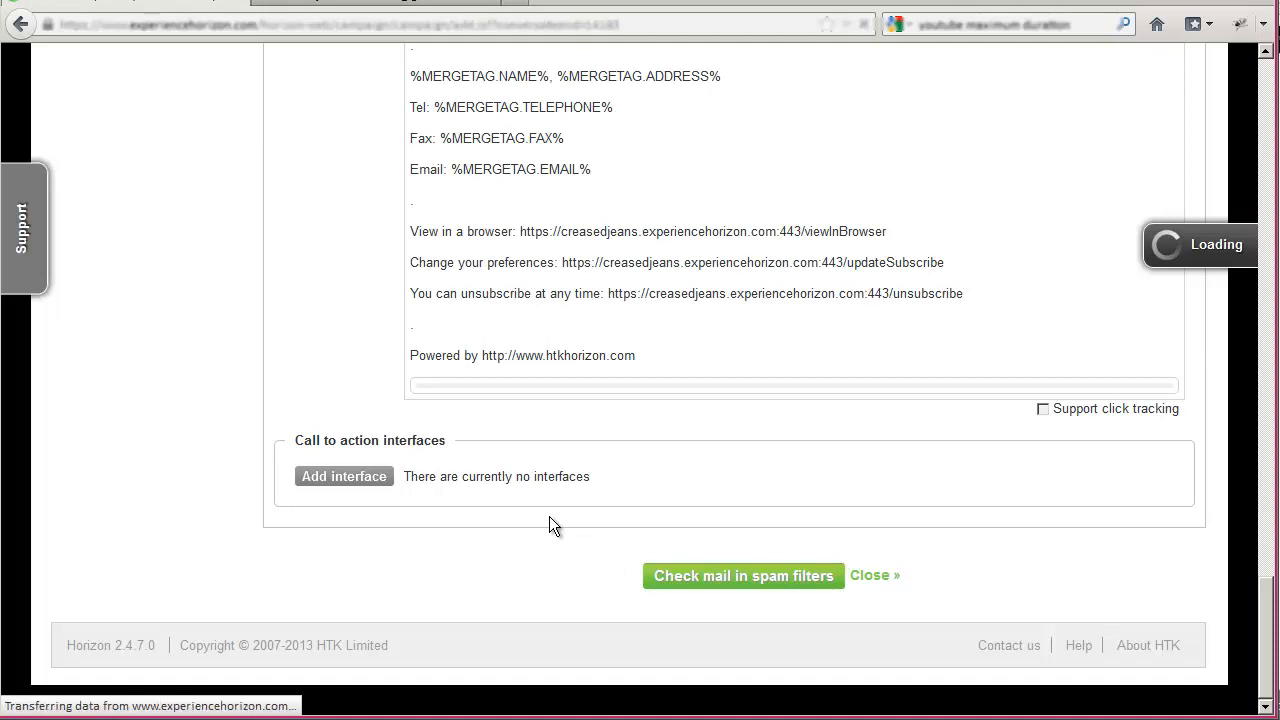
- Open the Existing customers message in Phase 01 for editing and expand its A/B split settings
scroll(549, 516, down, 5)
scroll(549, 516, down, 5)
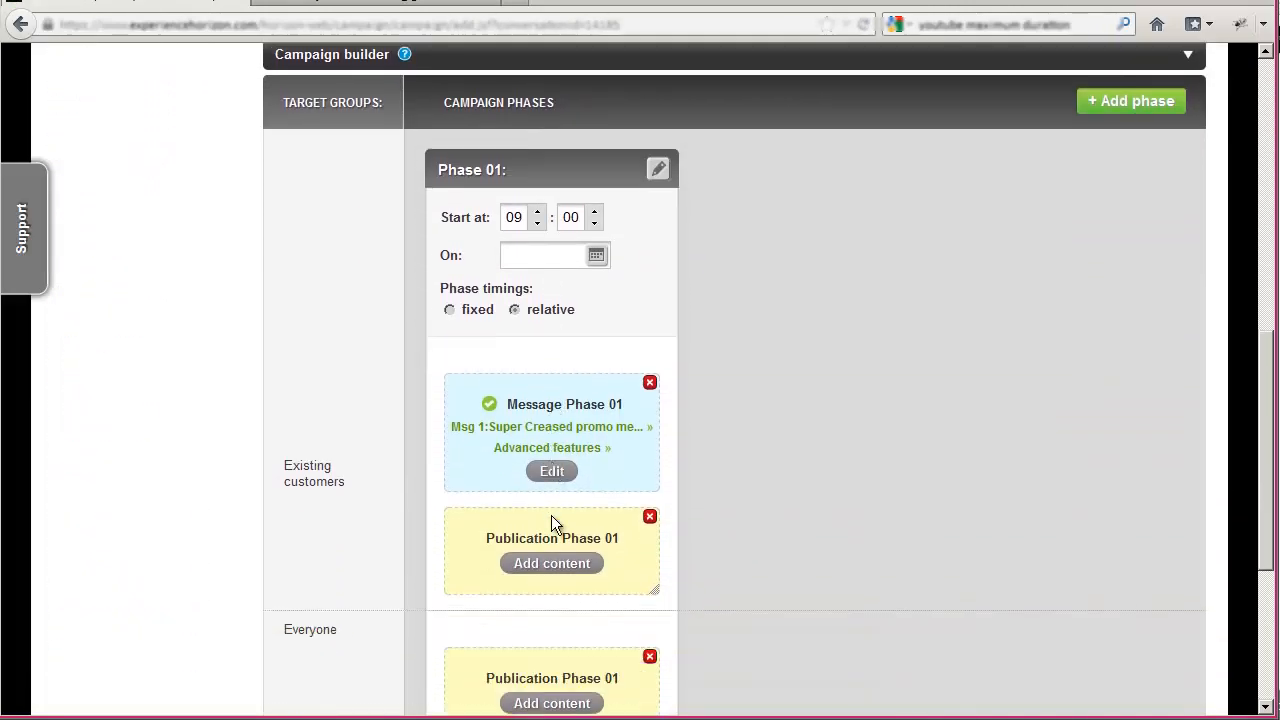
click(565, 364)
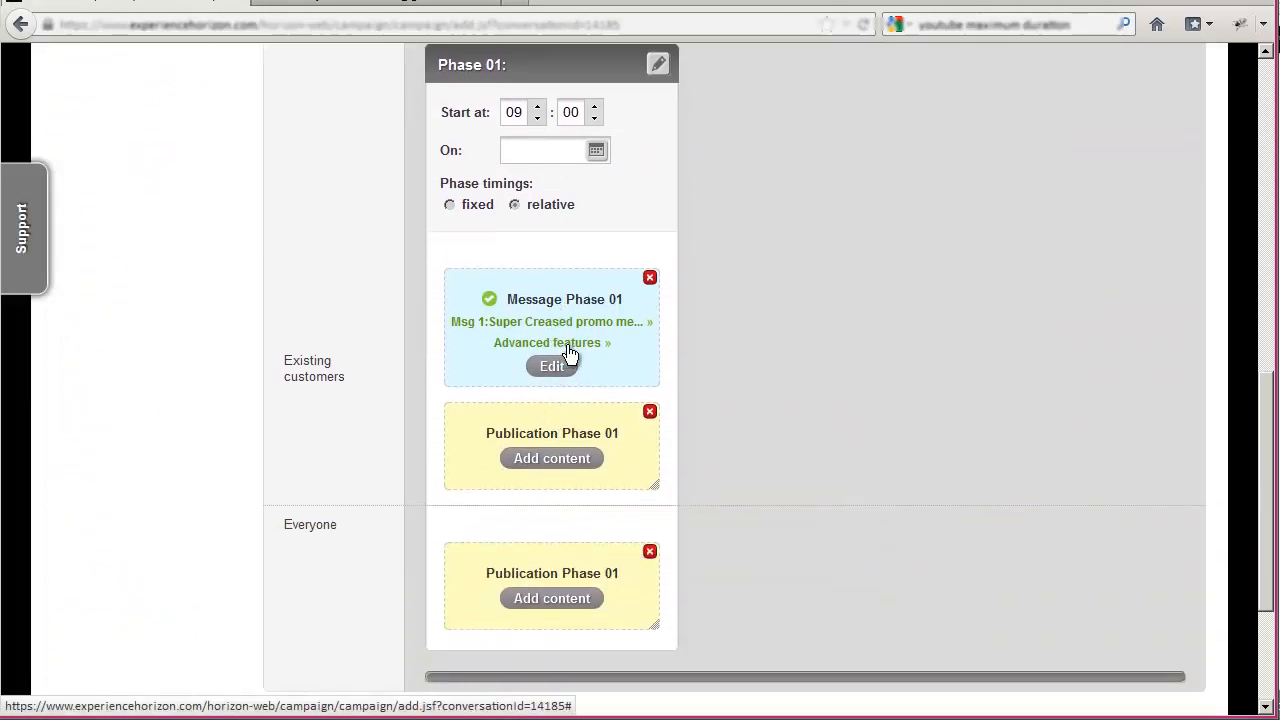
scroll(569, 345, down, 2)
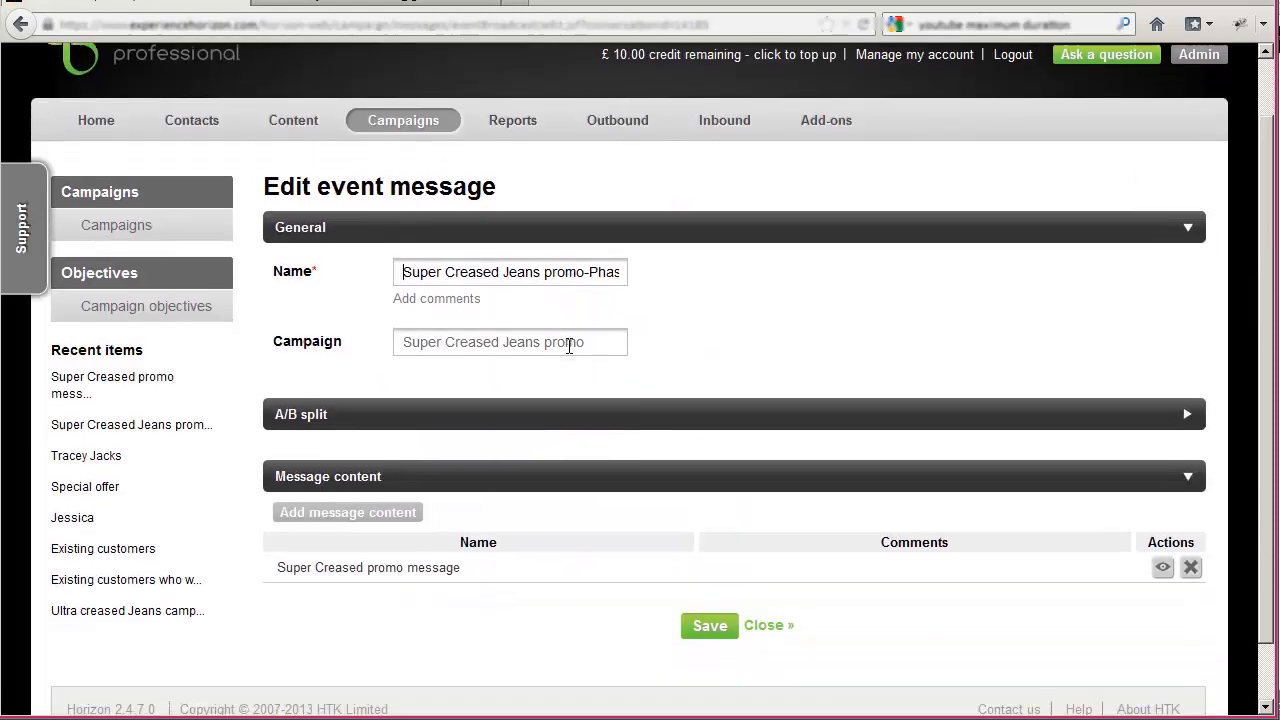
click(1186, 354)
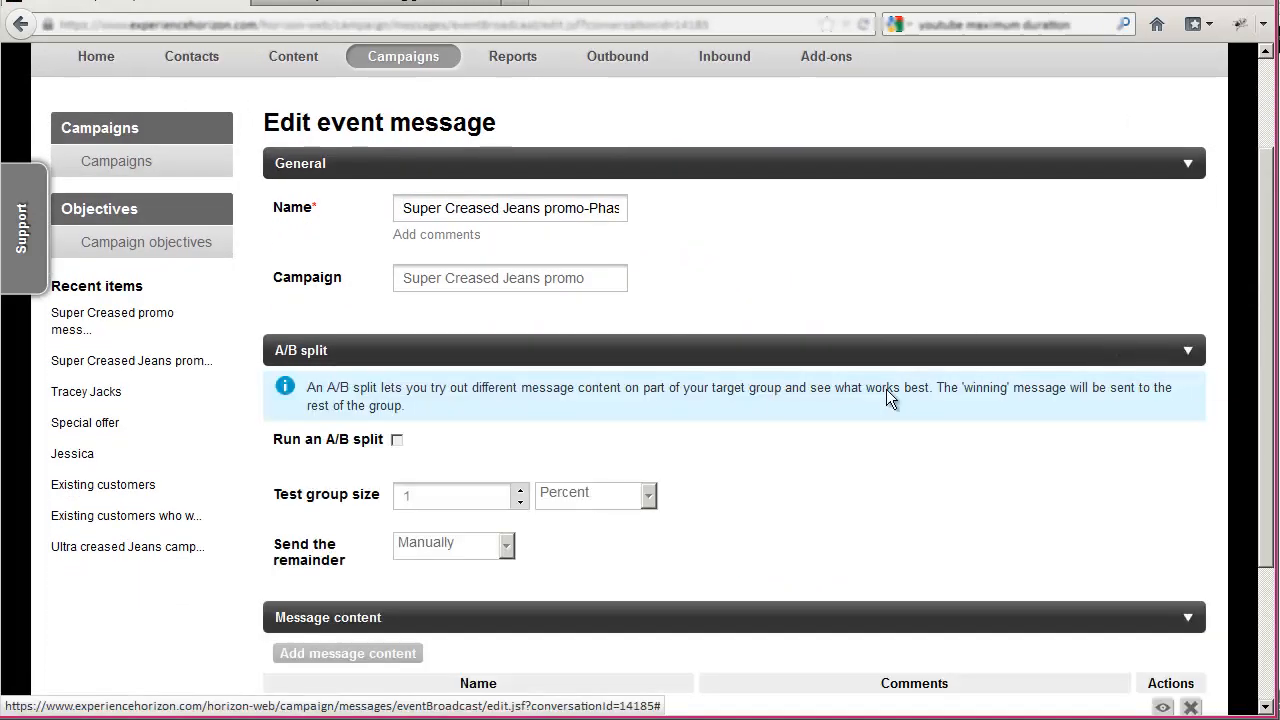
scroll(630, 411, down, 3)
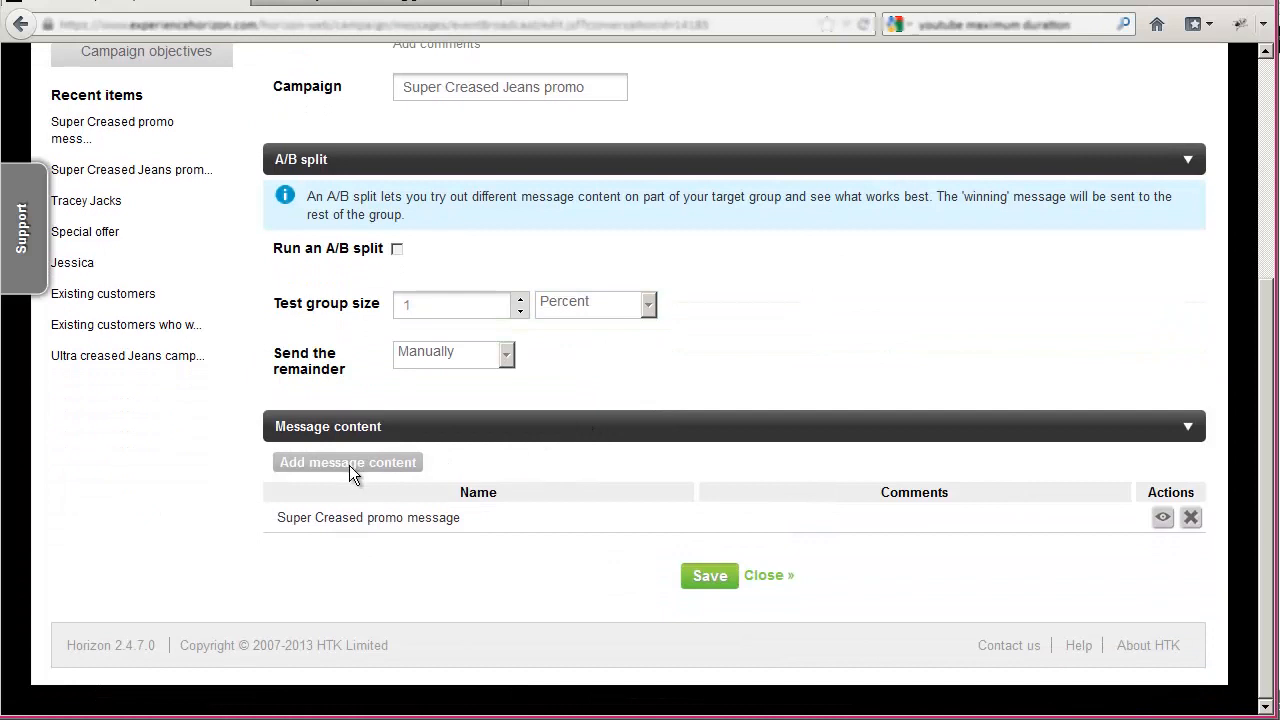
- Try an A/B split that sends the remainder automatically based on the best Engaged rate, and switch the split off again
click(397, 249)
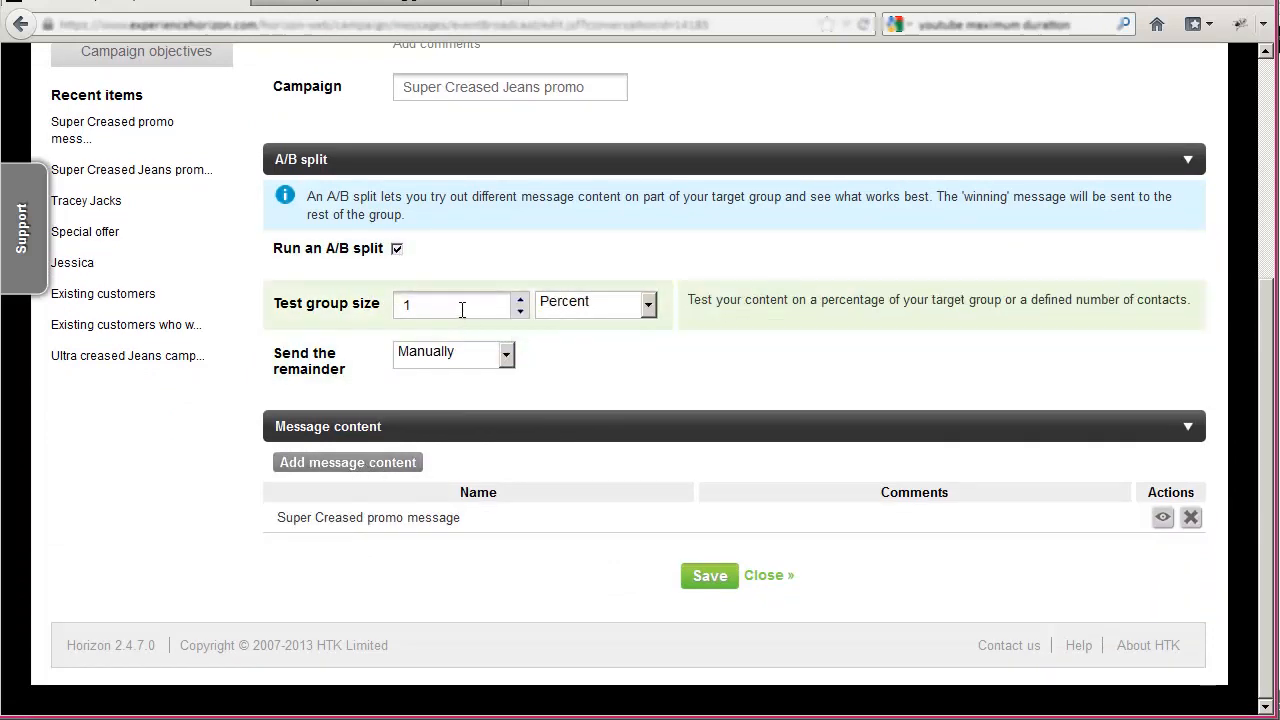
click(465, 354)
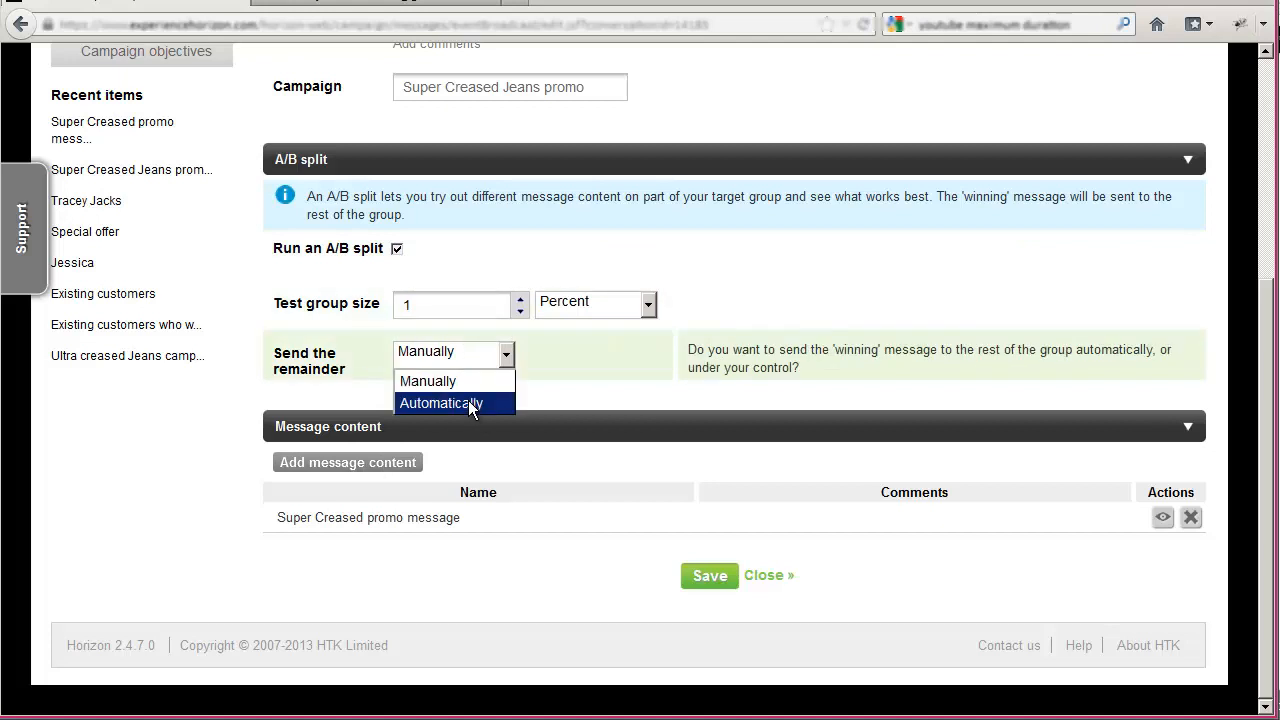
click(468, 401)
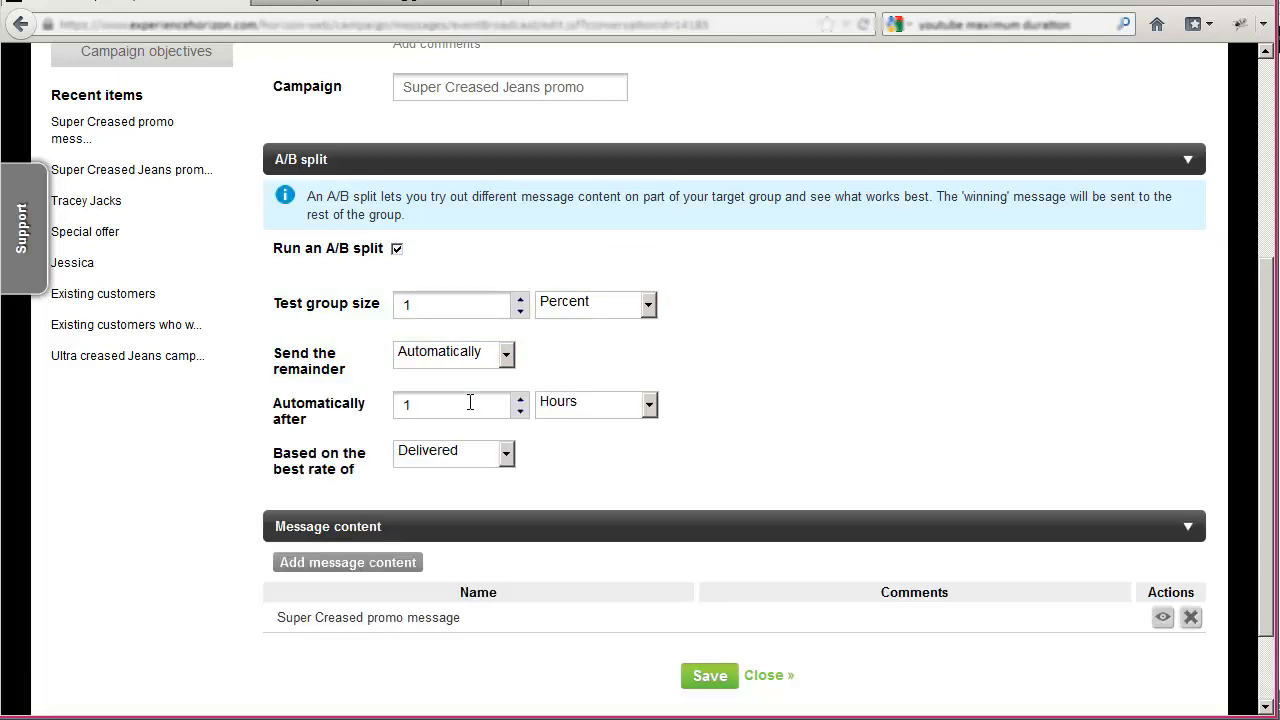
click(460, 451)
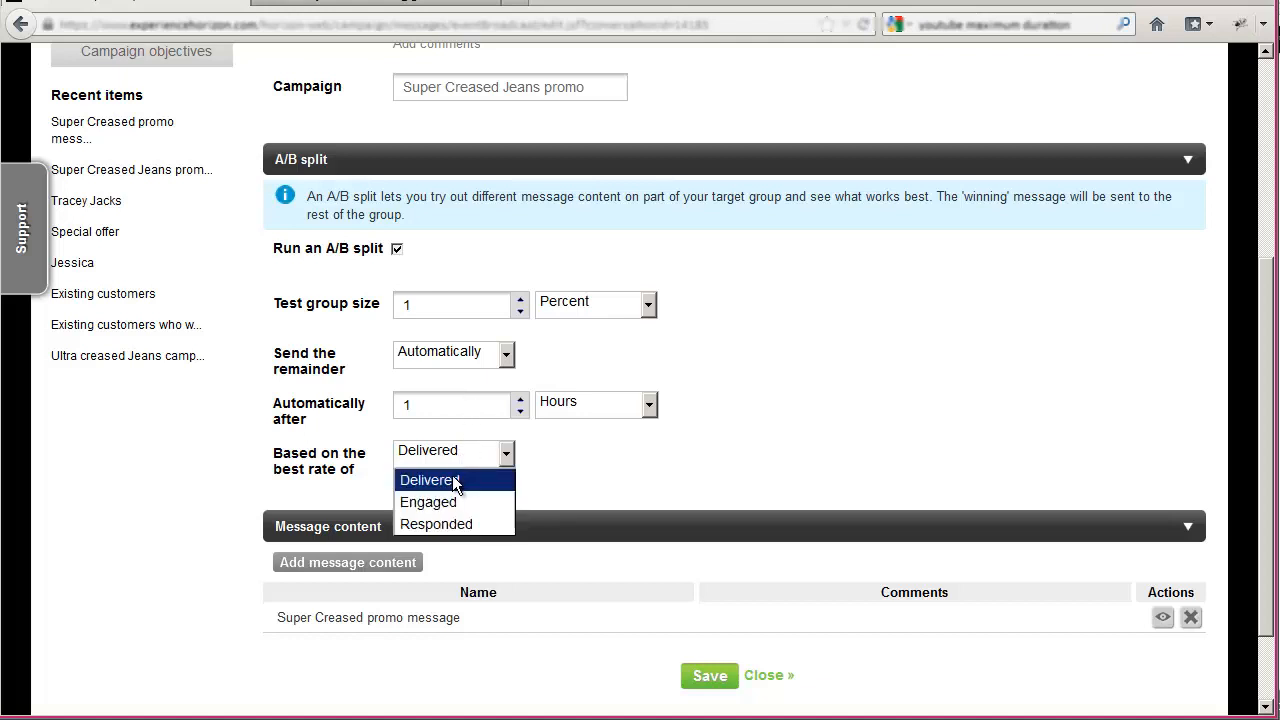
click(447, 503)
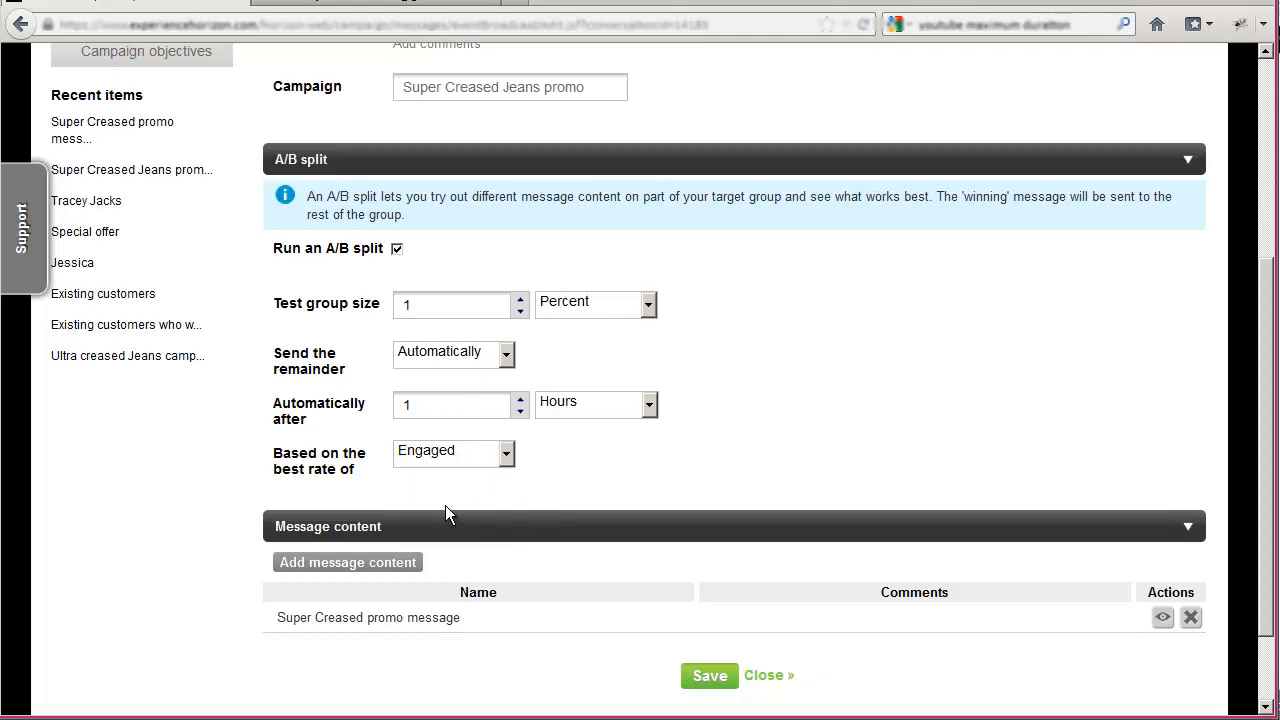
click(396, 249)
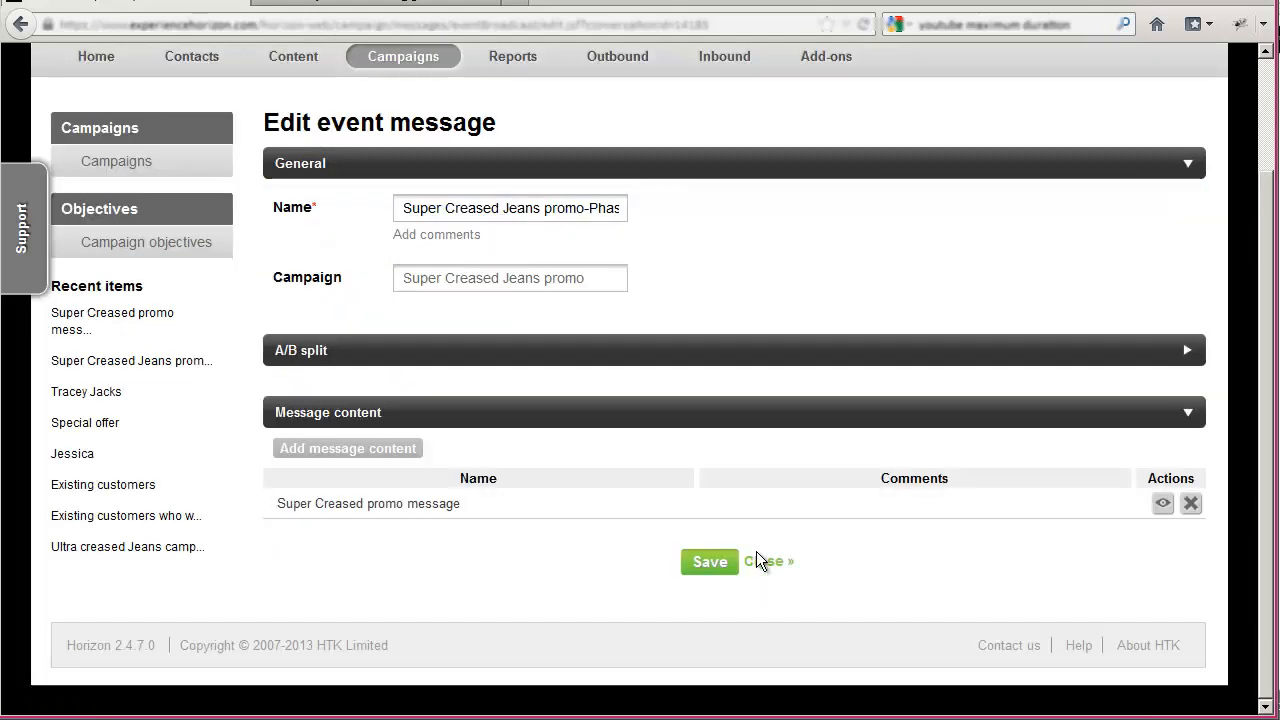
- Close the event message and create publication content for Existing customers in Phase 01 from the "Web landing page (with a signup form)" template
click(766, 561)
click(600, 397)
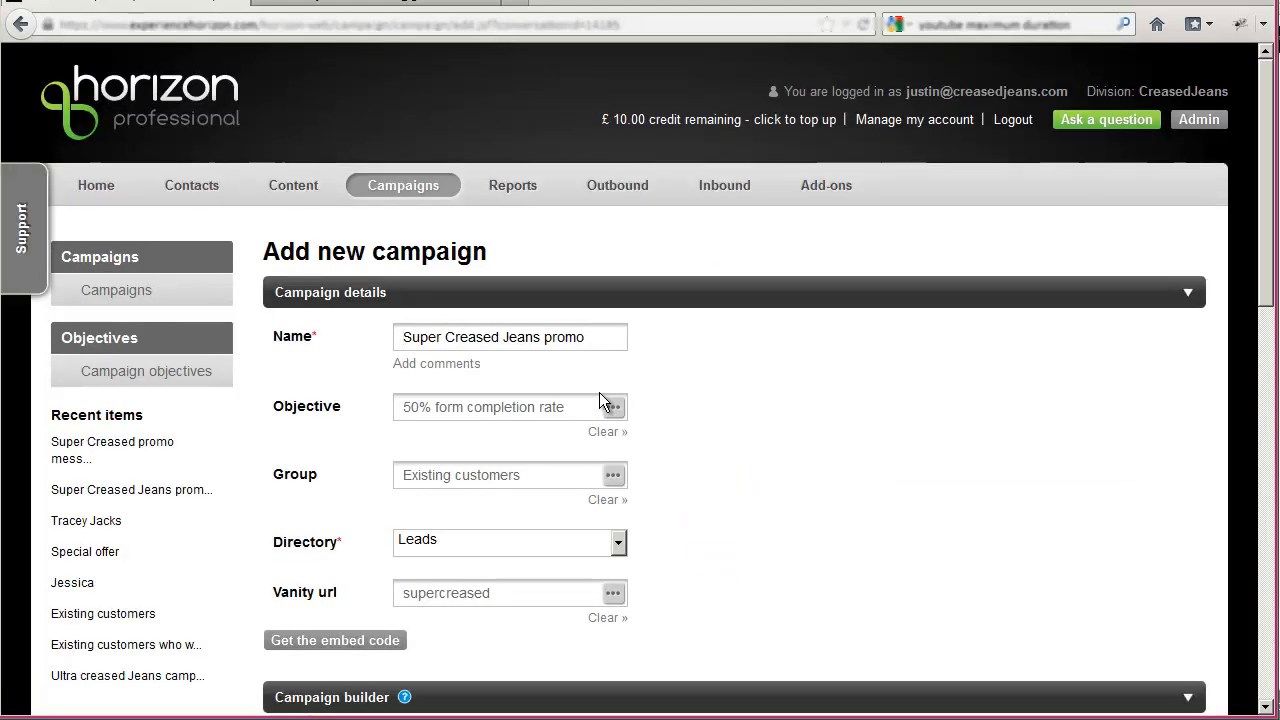
scroll(806, 397, down, 10)
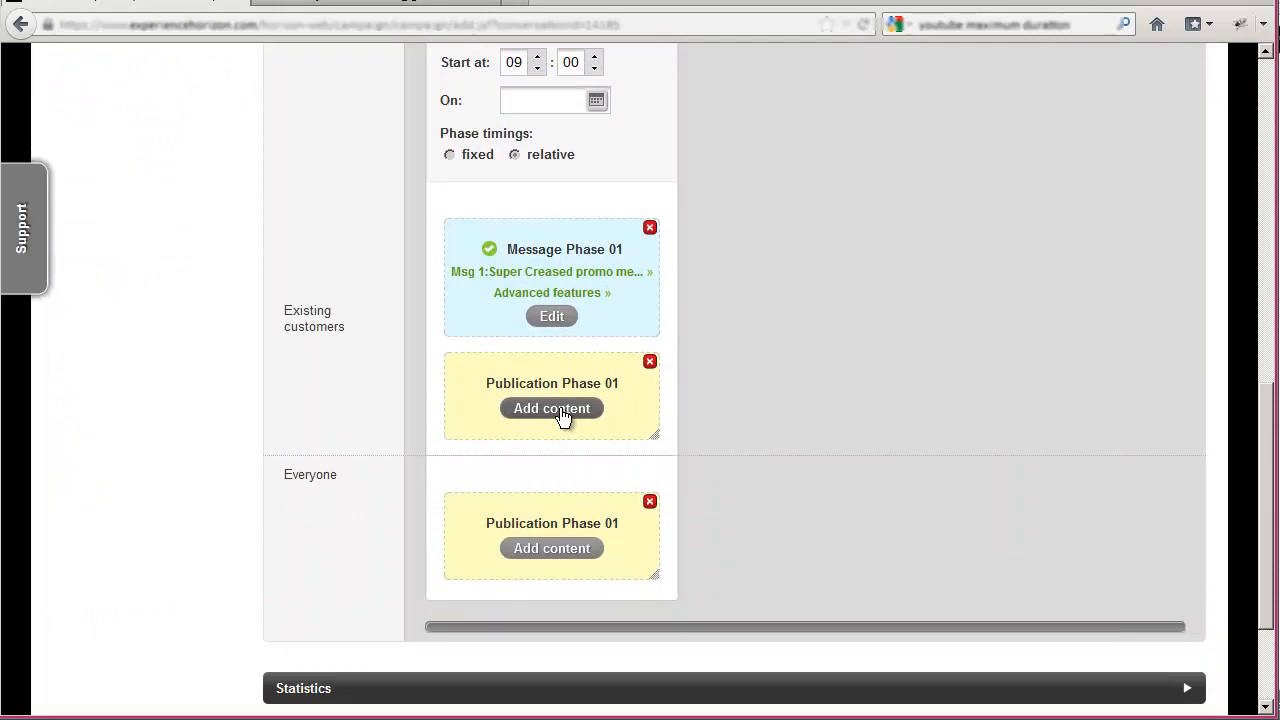
click(563, 416)
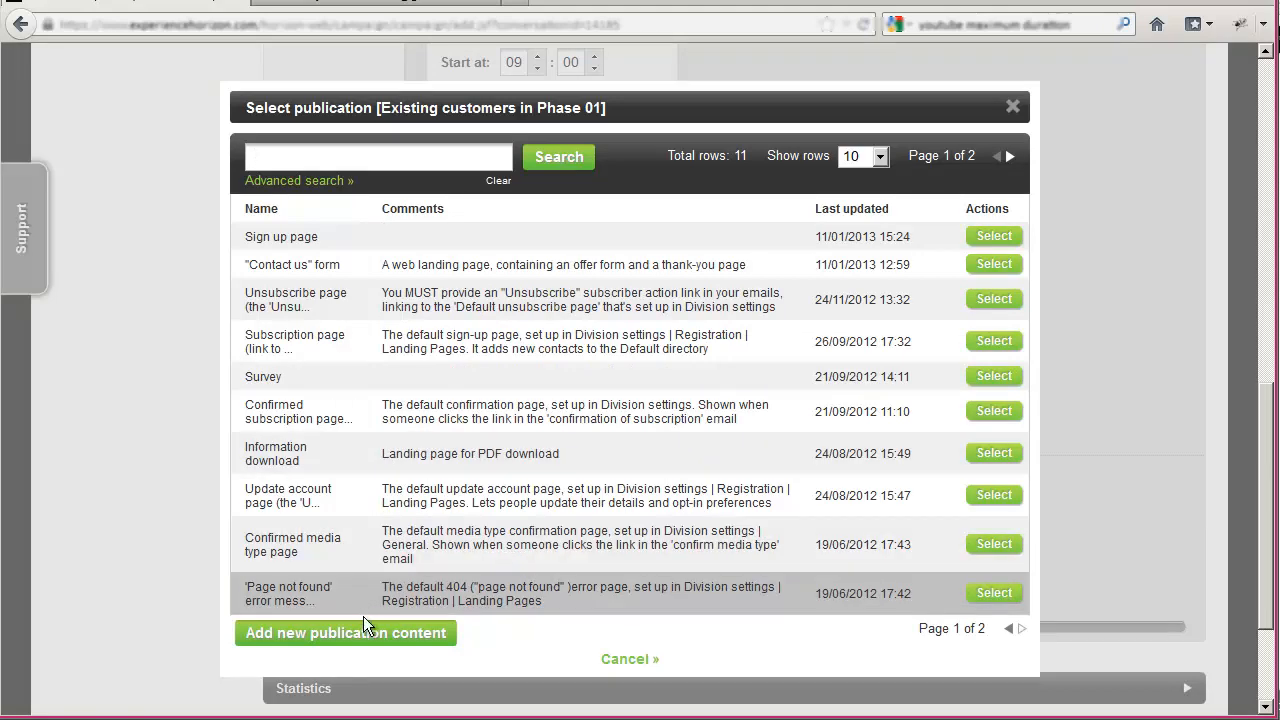
click(368, 633)
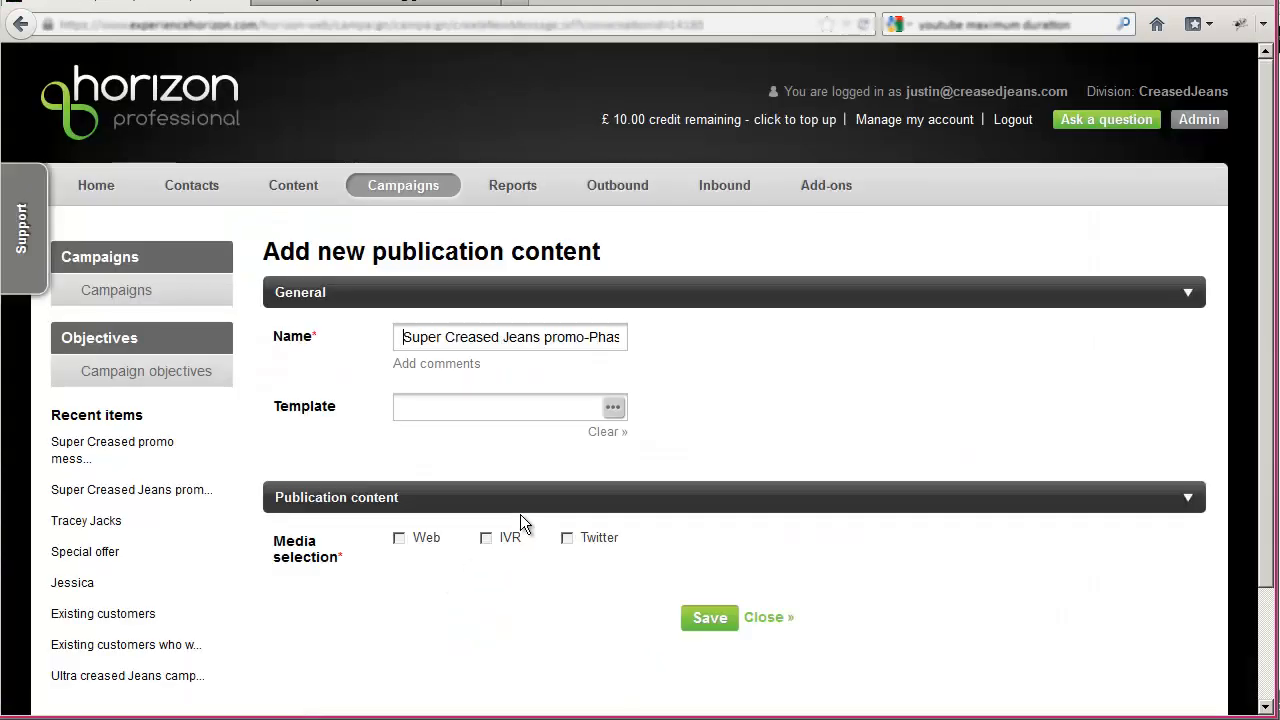
click(613, 407)
click(606, 402)
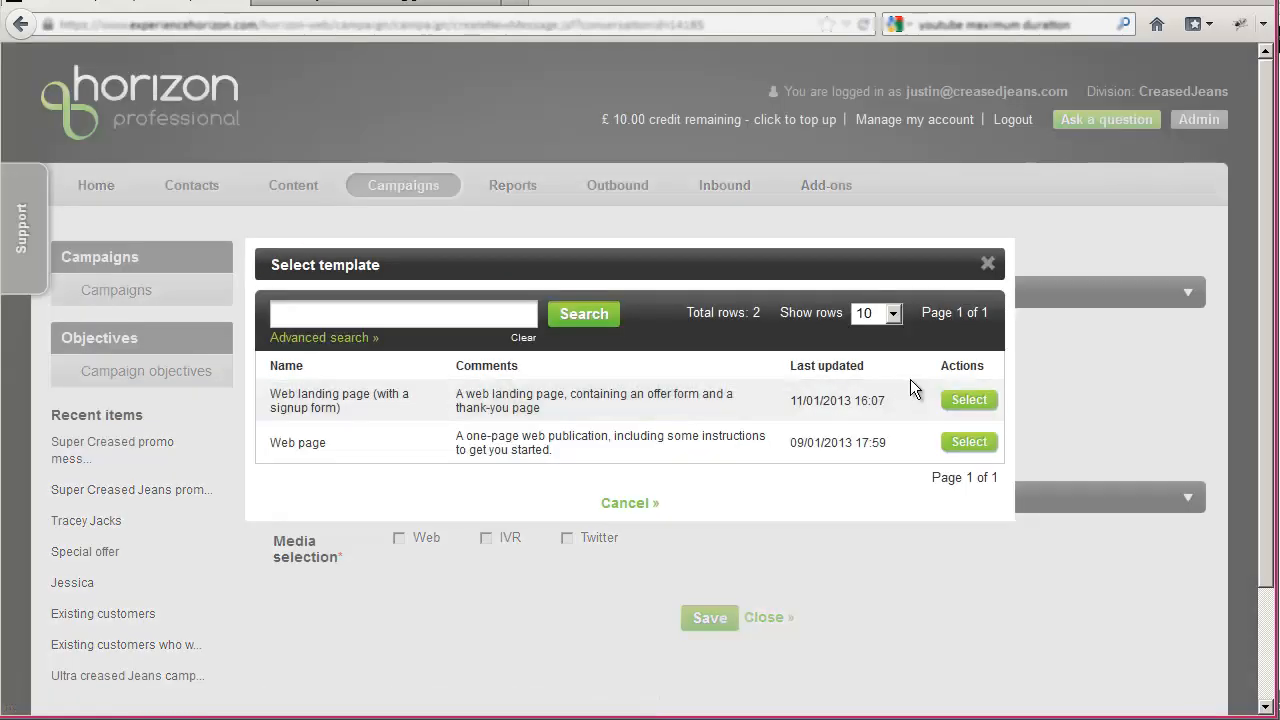
click(962, 405)
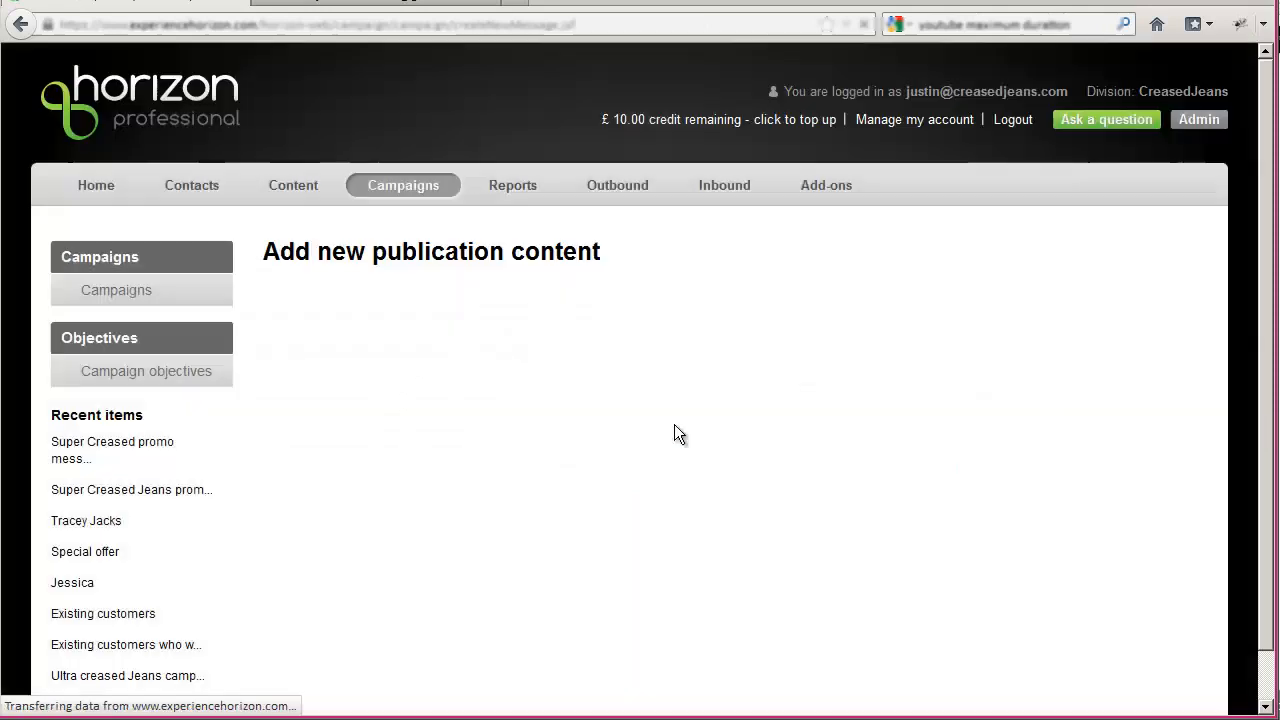
- Replace the landing page heading with "%FIRSTNAME% Super Creased Jeans would be perfect for you!", using the First Name contact merge tag
scroll(394, 475, down, 6)
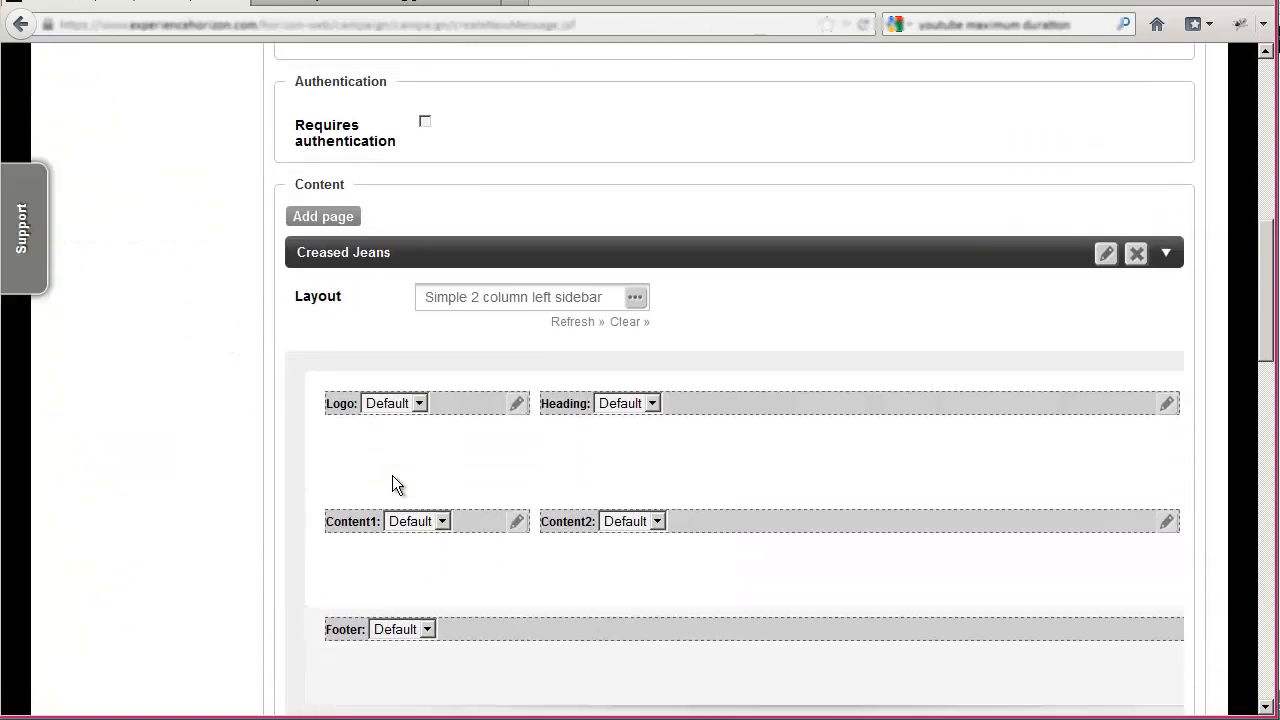
scroll(392, 475, down, 3)
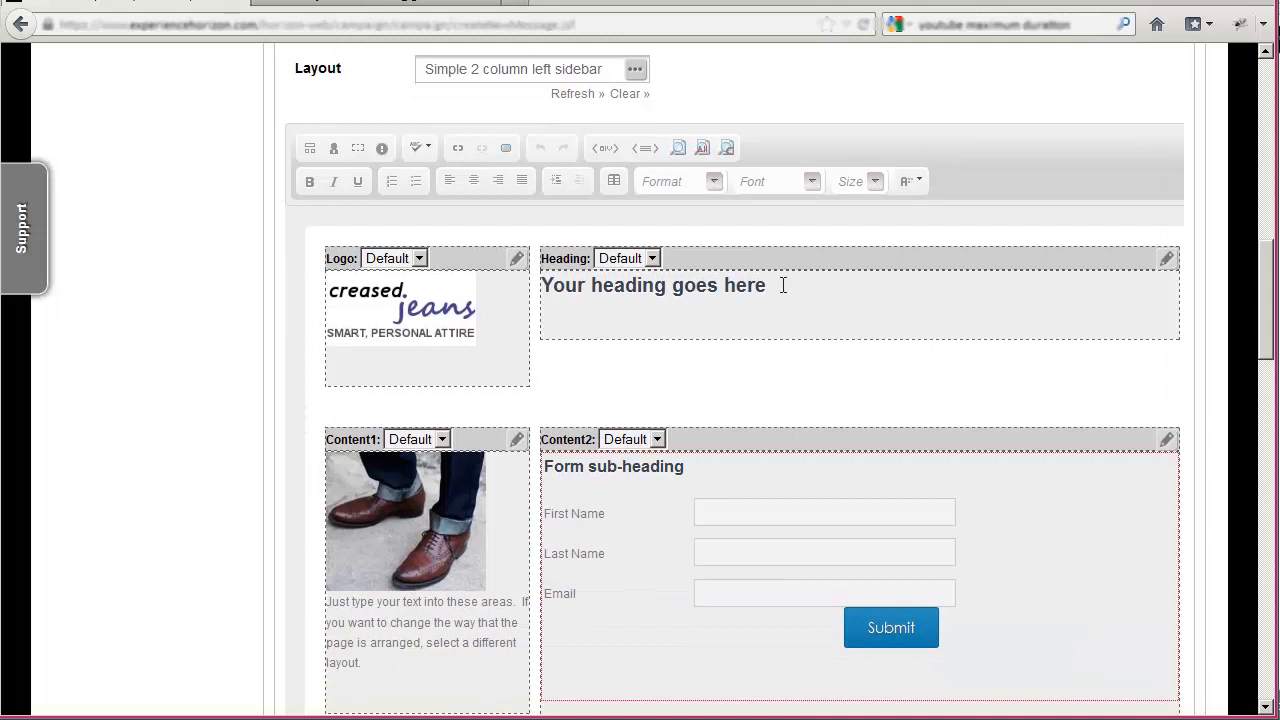
drag(783, 285, 541, 287)
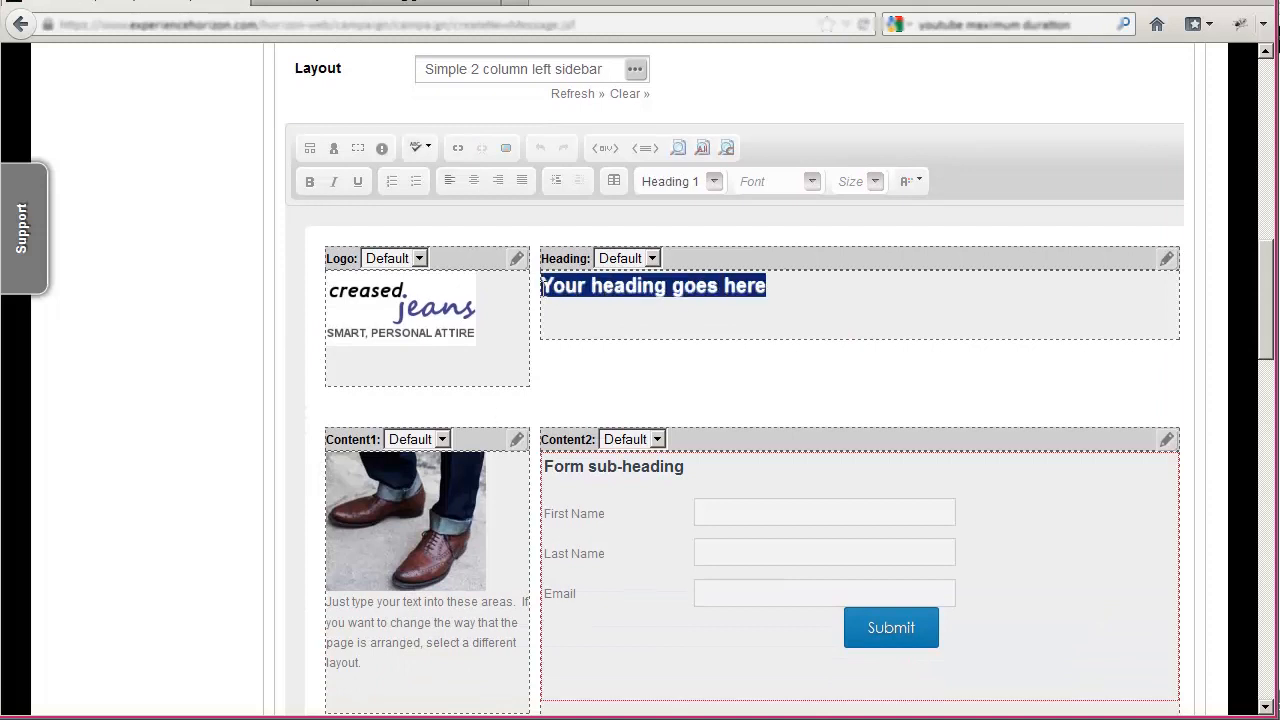
text(Super Creased )
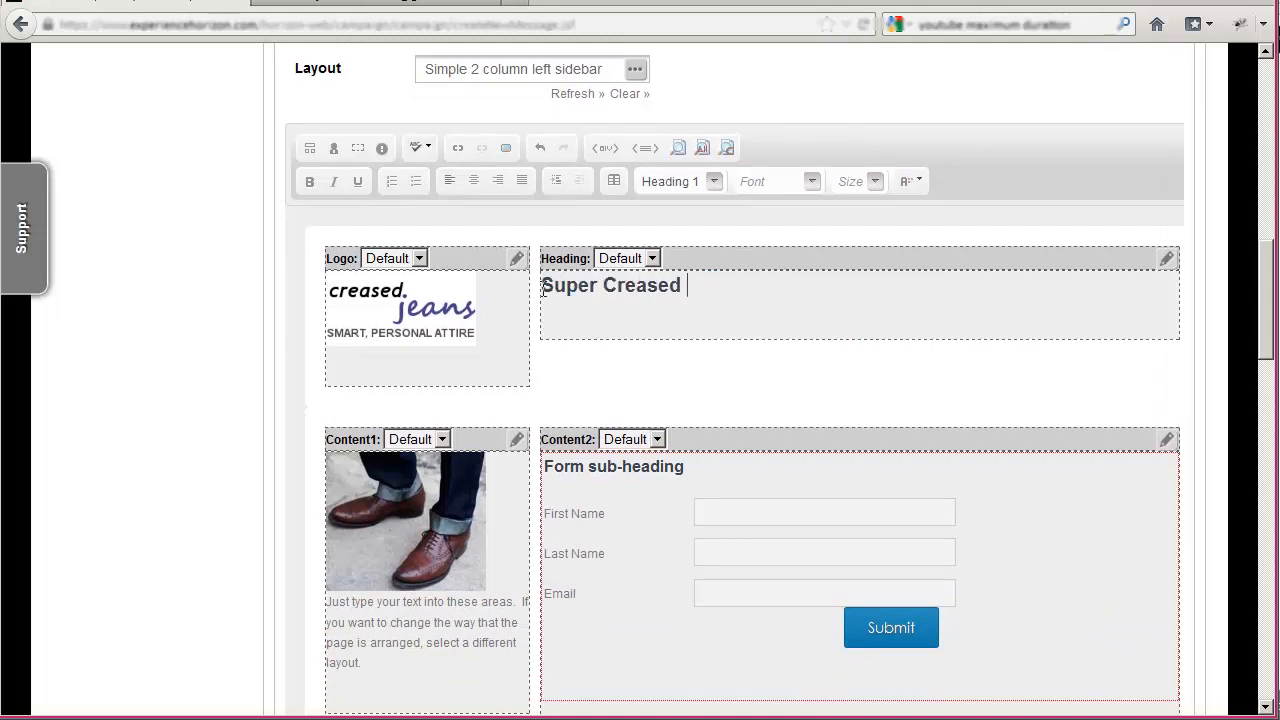
text(Jeans)
click(336, 149)
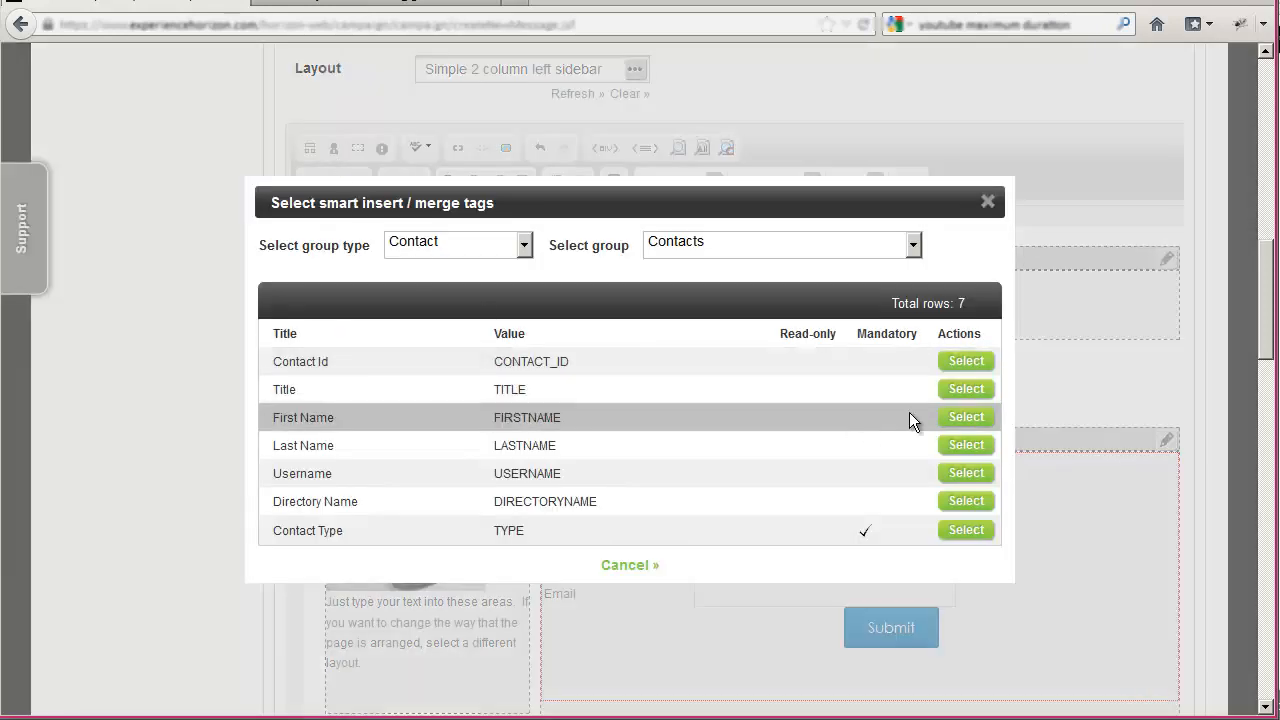
click(953, 418)
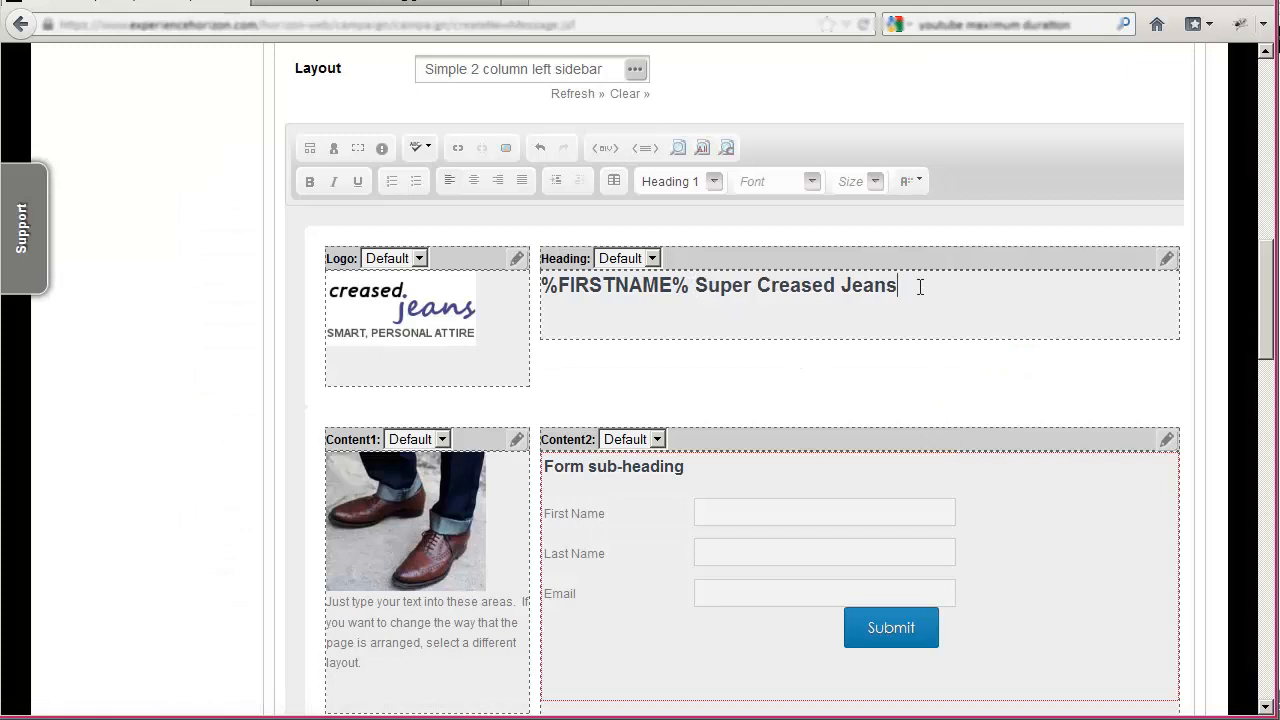
text(would be perfect for you!)
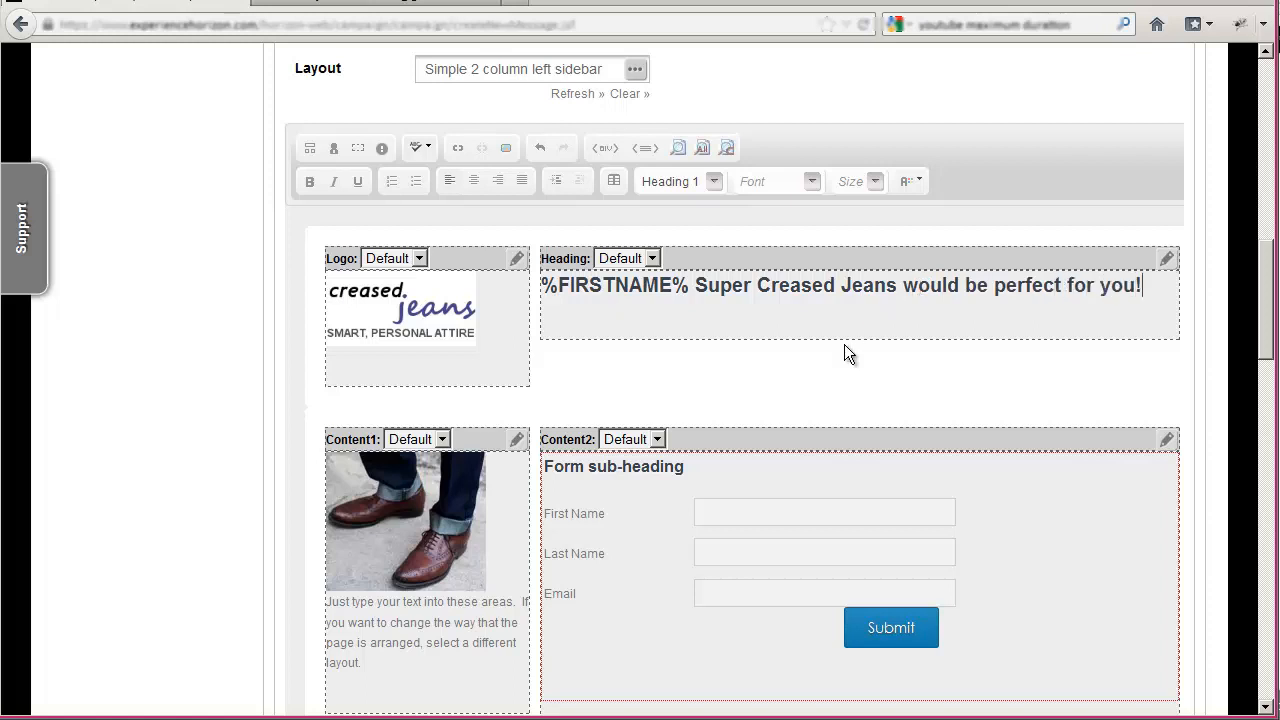
- Change the web form's sub-heading to "Get your Super Creased", open the Submit button's properties, and apply the form changes
scroll(844, 355, down, 2)
click(660, 352)
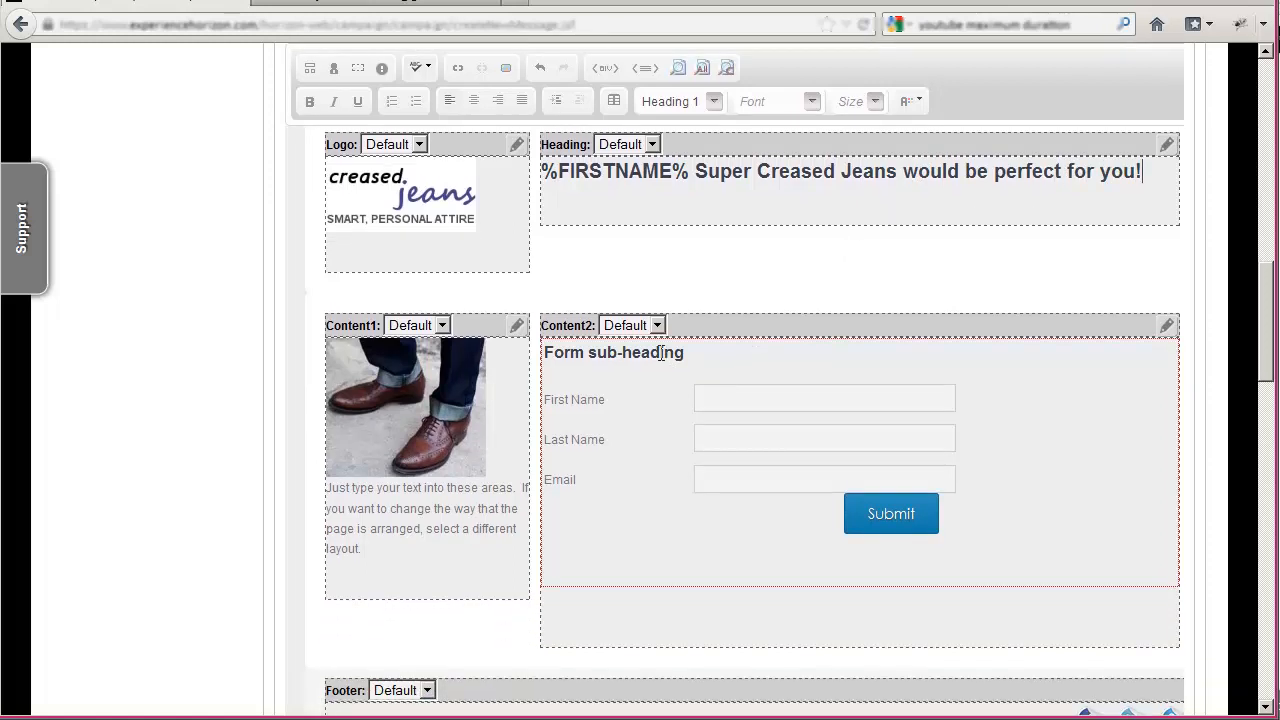
click(357, 70)
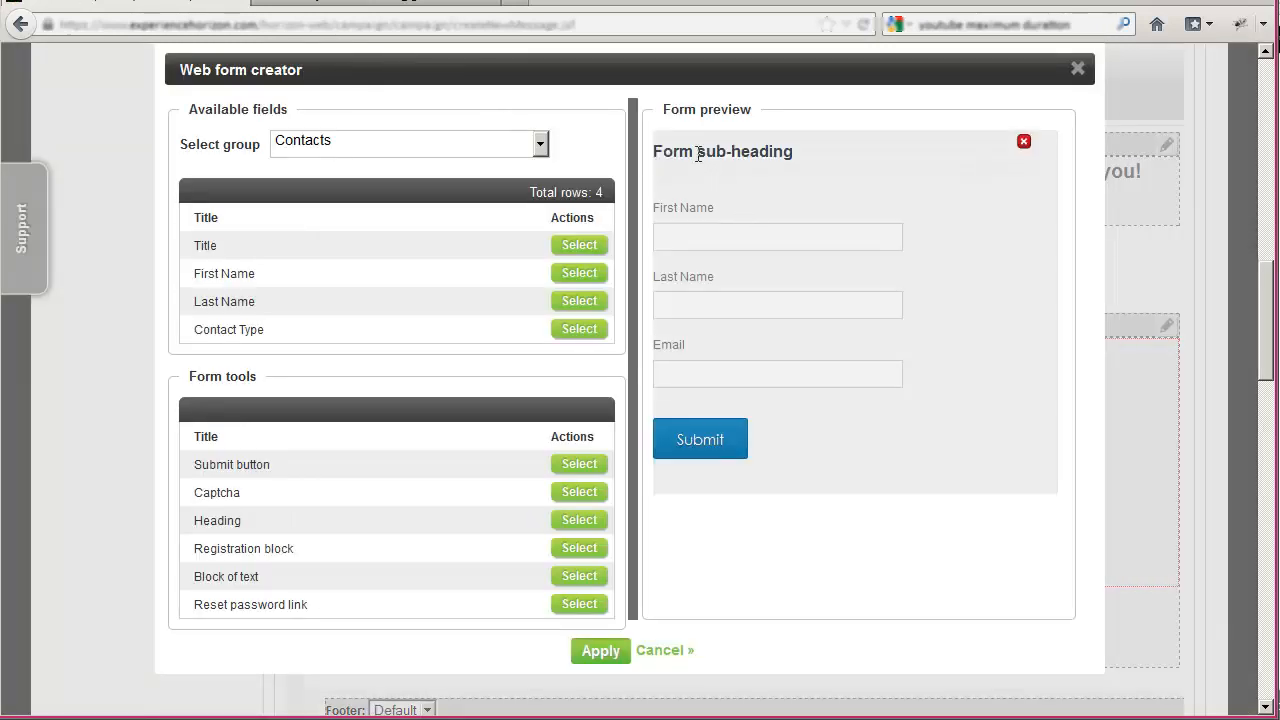
click(694, 155)
drag(455, 167, 278, 160)
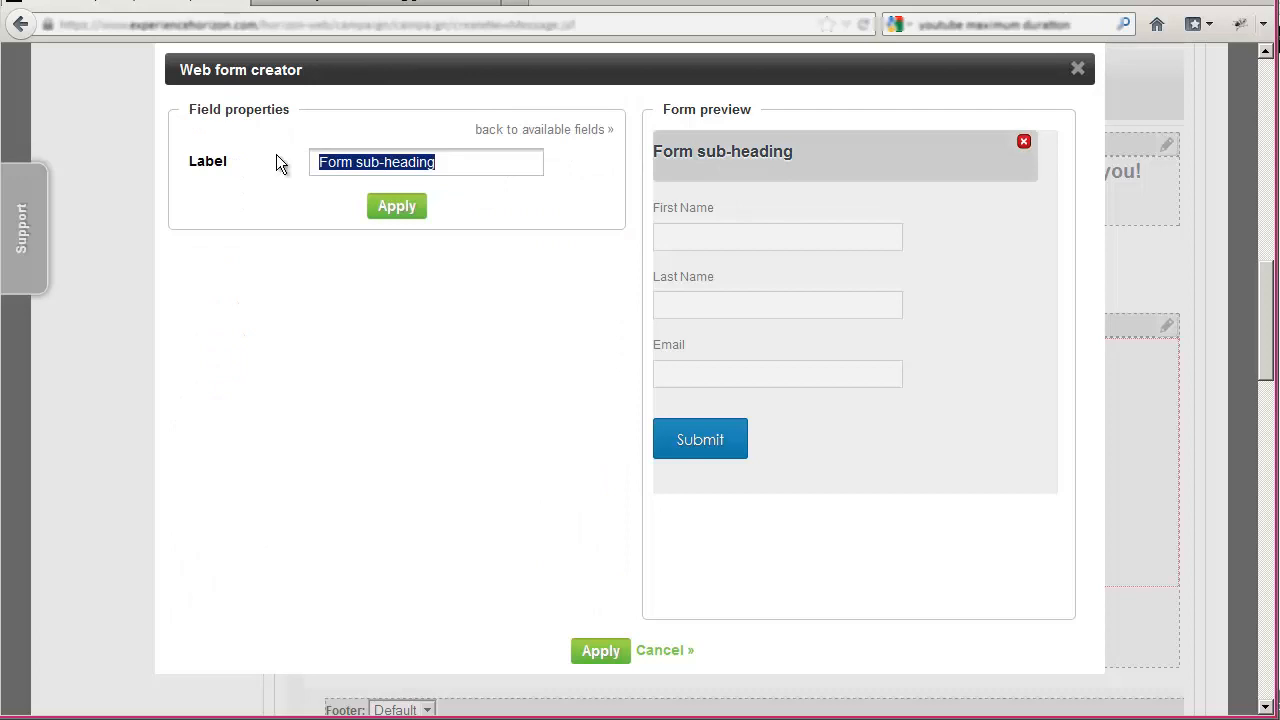
text(Ge)
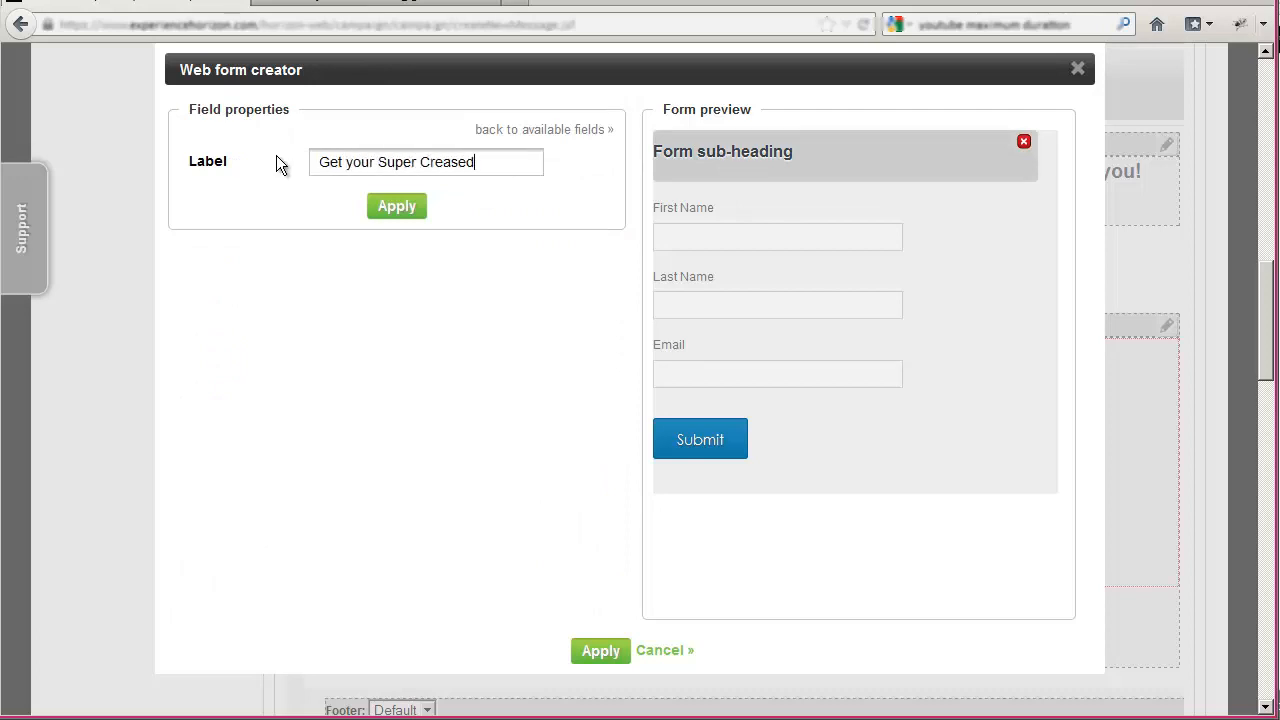
text(t your Super Creased)
click(405, 212)
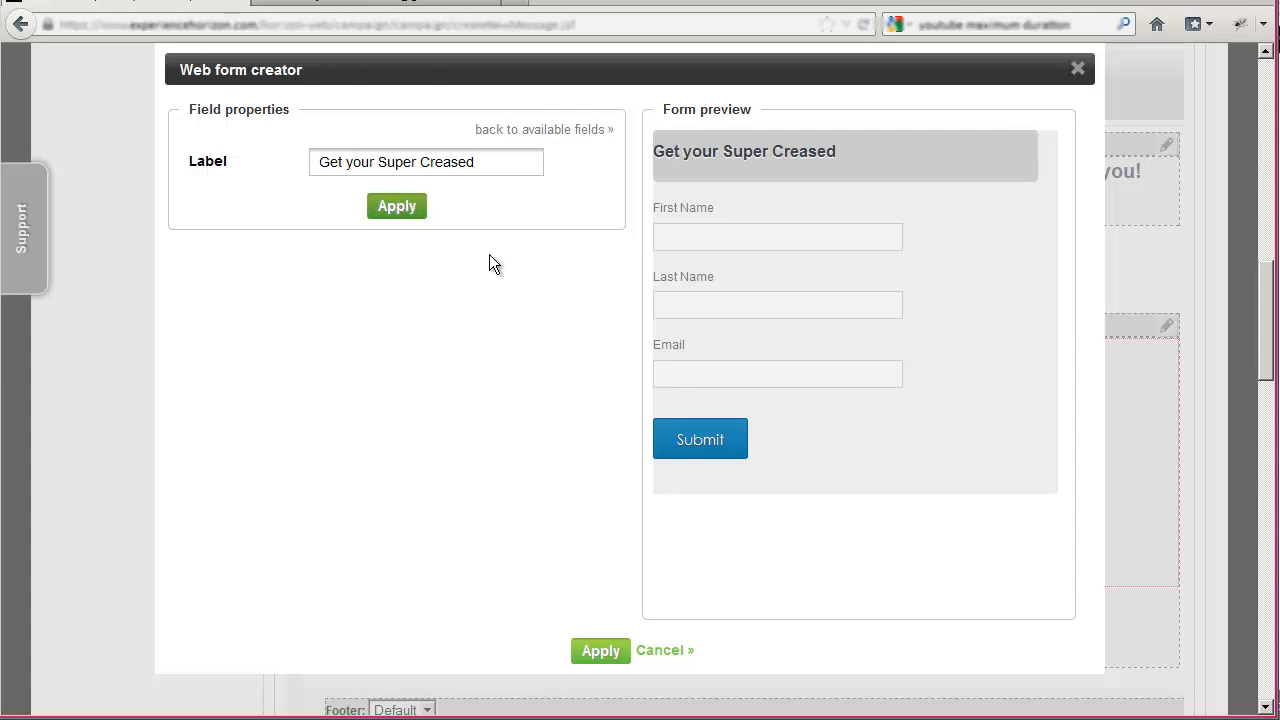
click(797, 441)
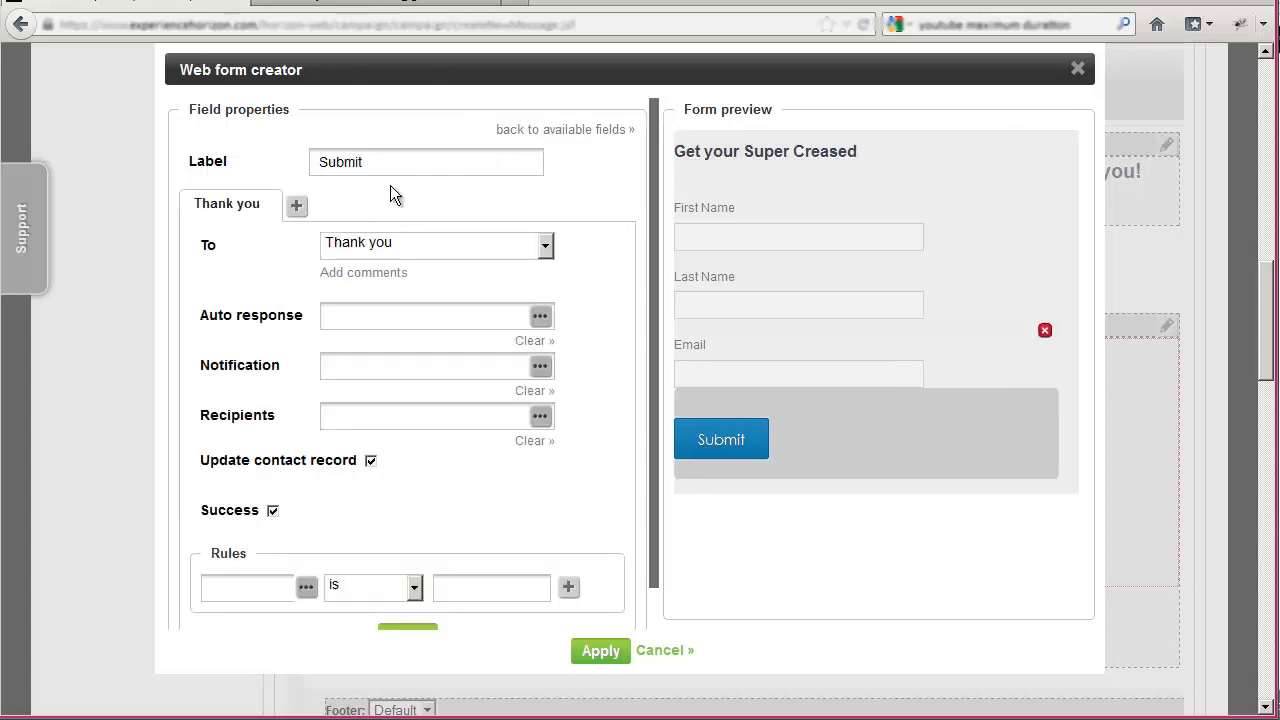
click(603, 650)
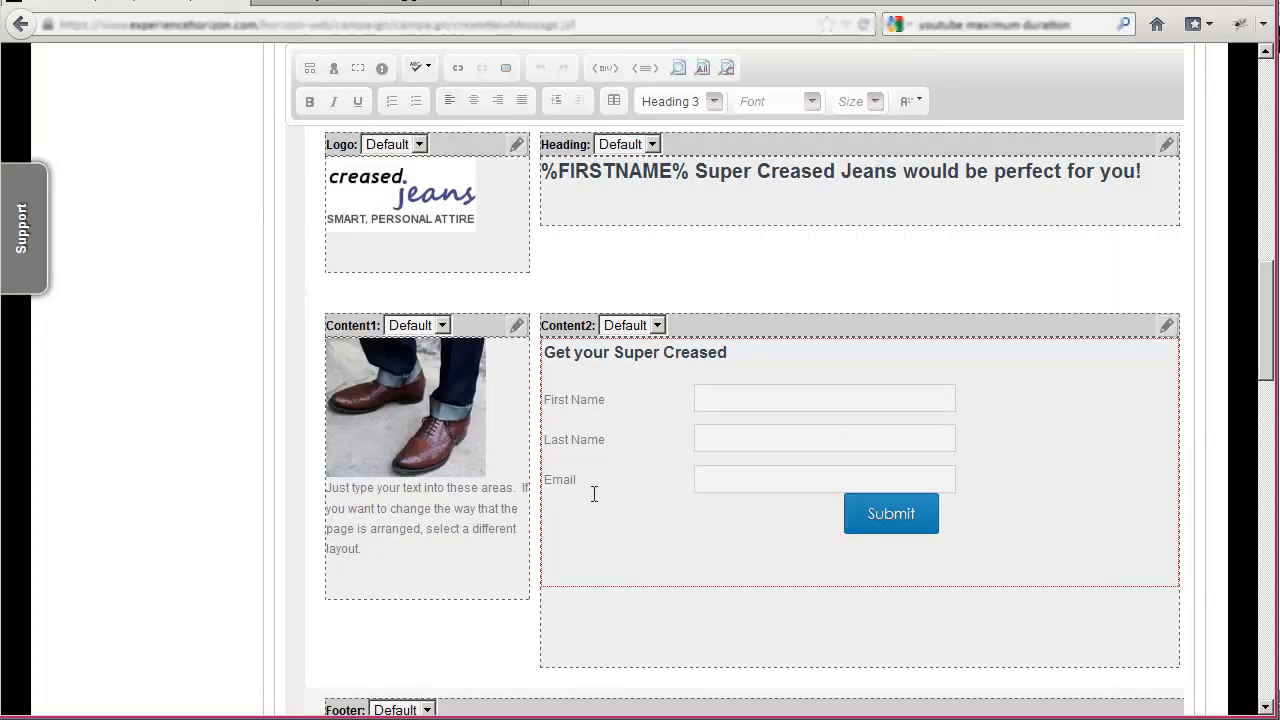
- Check the rest of the landing page and its thank-you page, and save the publication content for Existing customers
scroll(660, 501, down, 10)
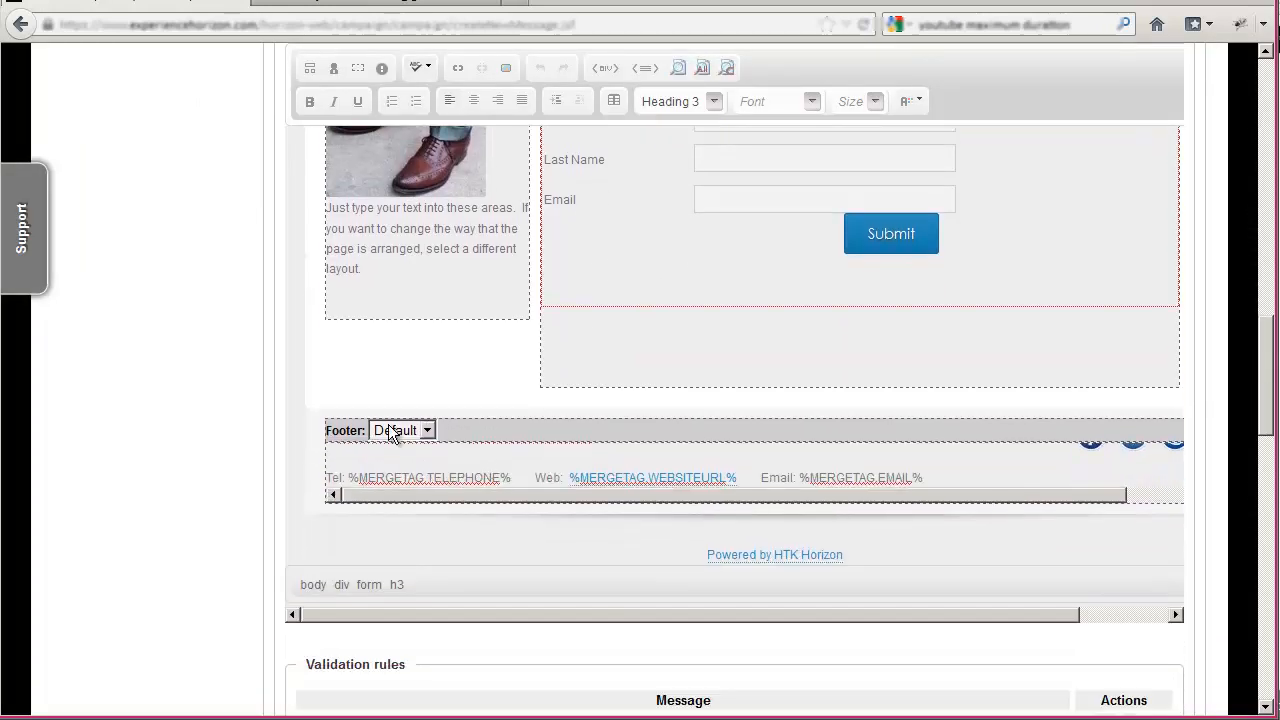
scroll(425, 438, down, 6)
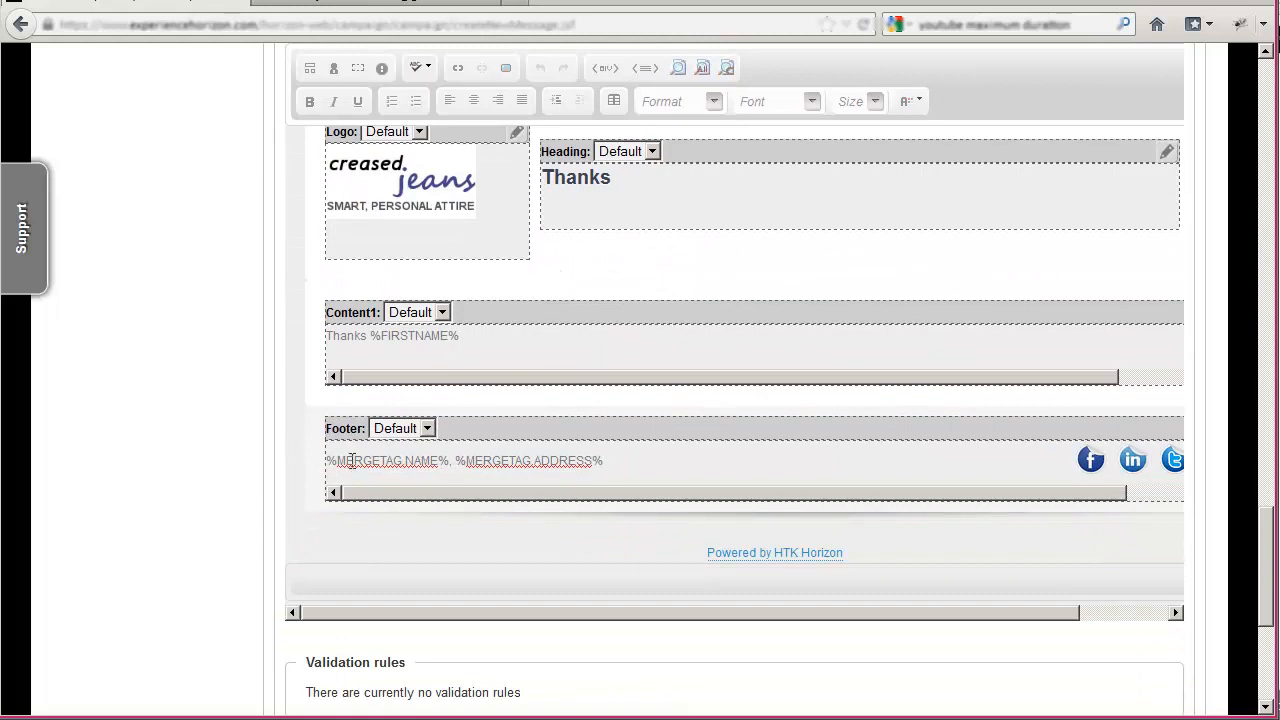
scroll(365, 497, down, 3)
click(718, 584)
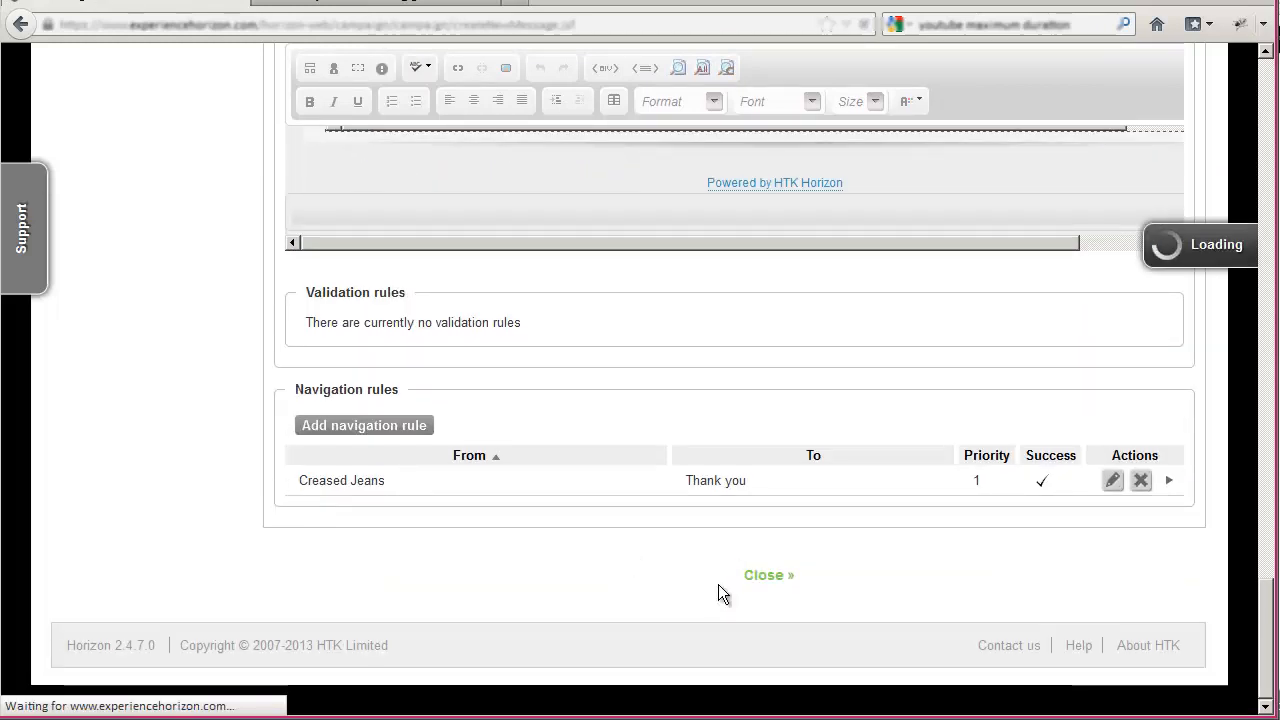
- Create publication content for Everyone else in Phase 01 from the "Web landing page (with a signup form)" template
scroll(379, 356, down, 3)
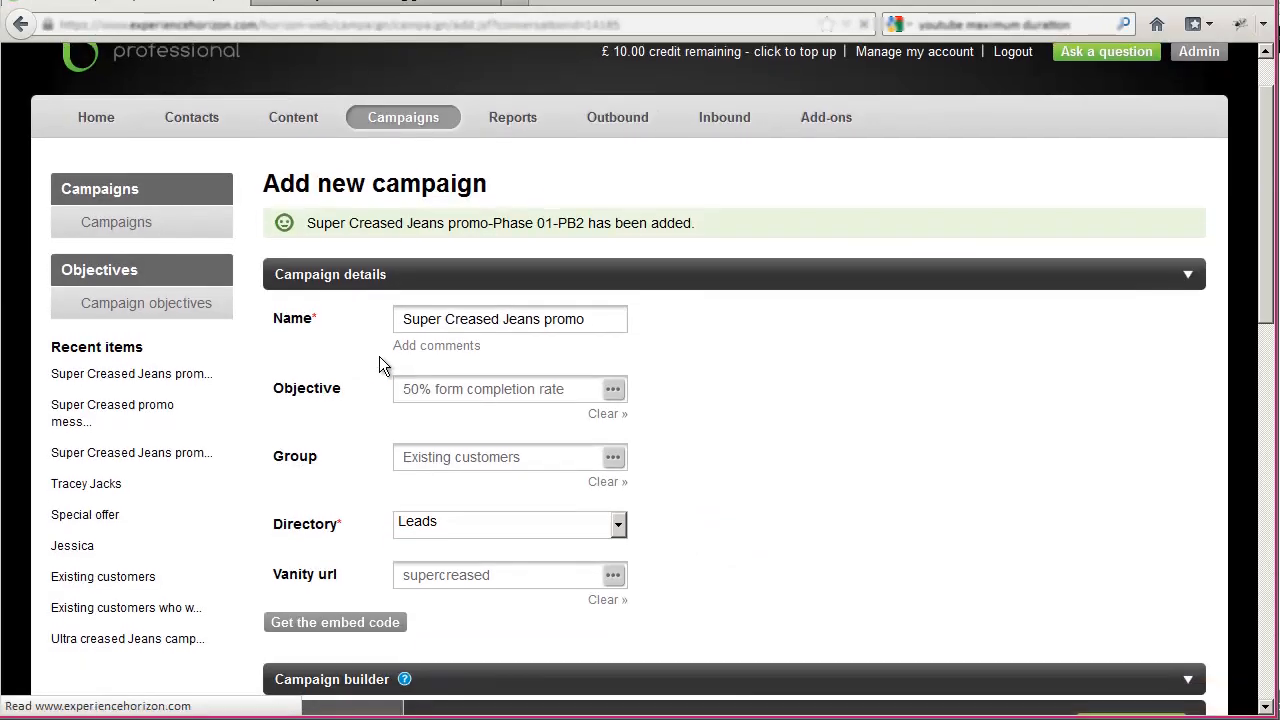
scroll(382, 358, down, 10)
click(538, 426)
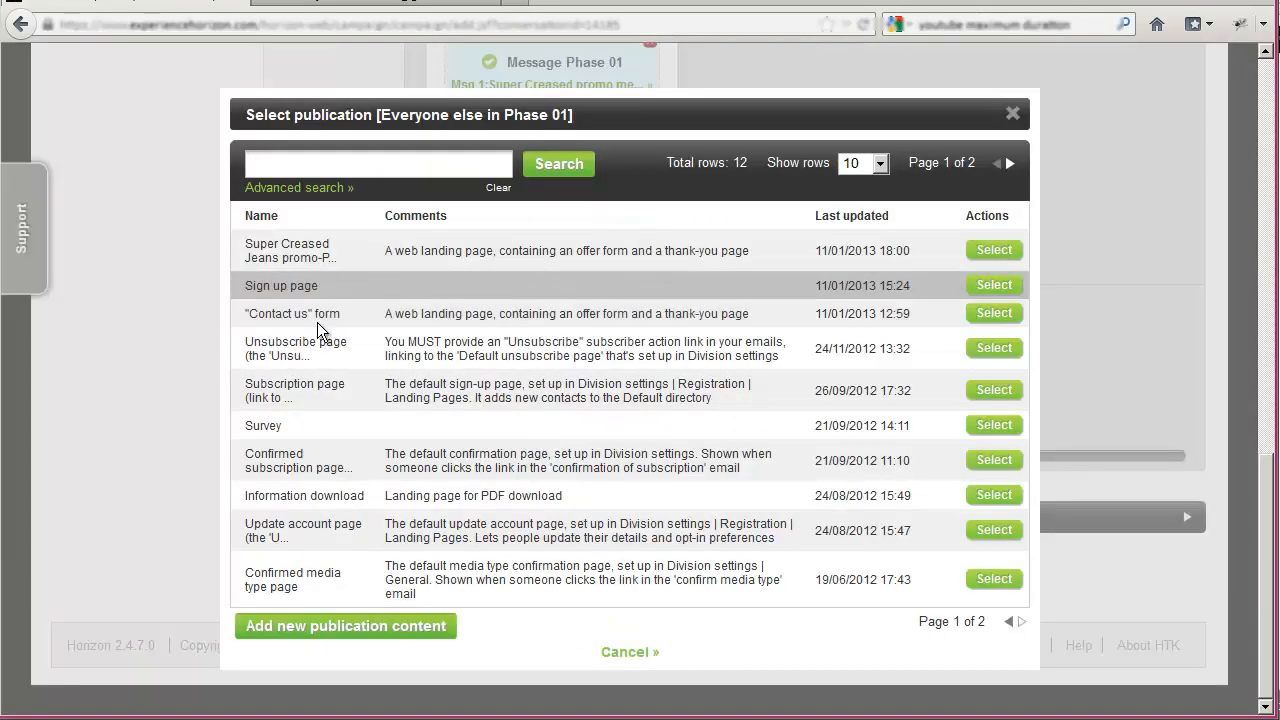
click(363, 636)
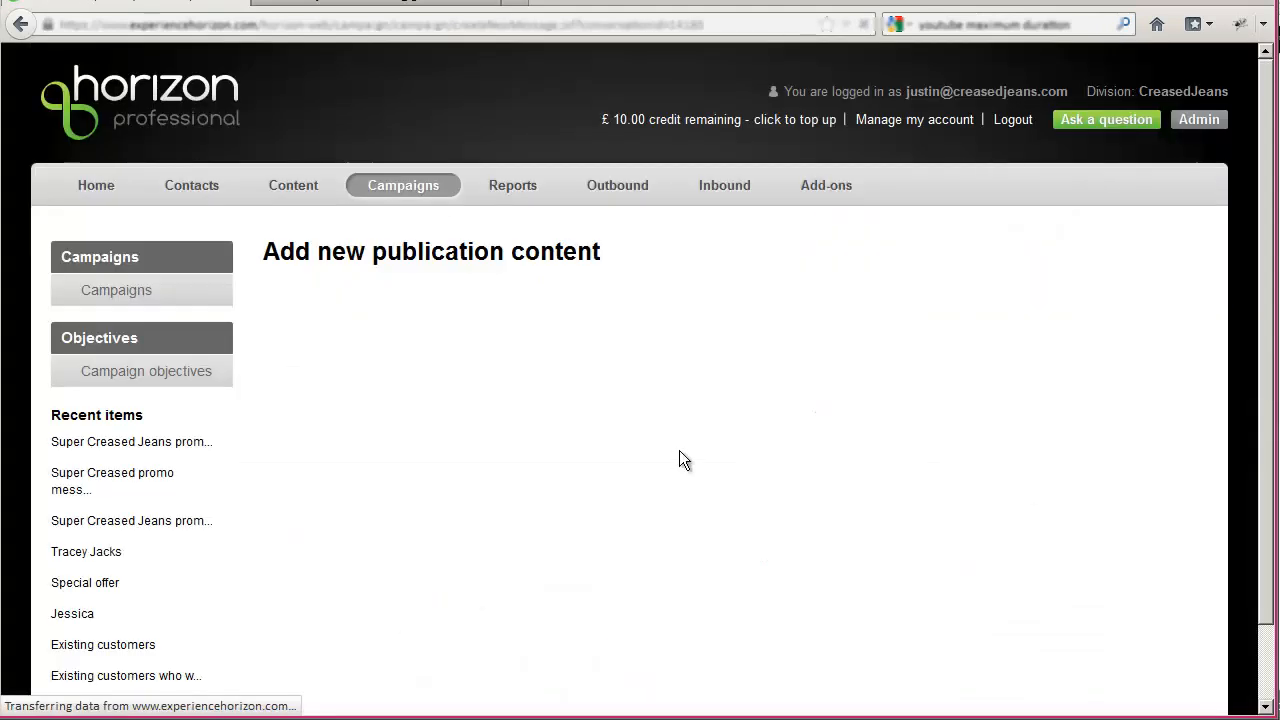
click(611, 409)
click(611, 407)
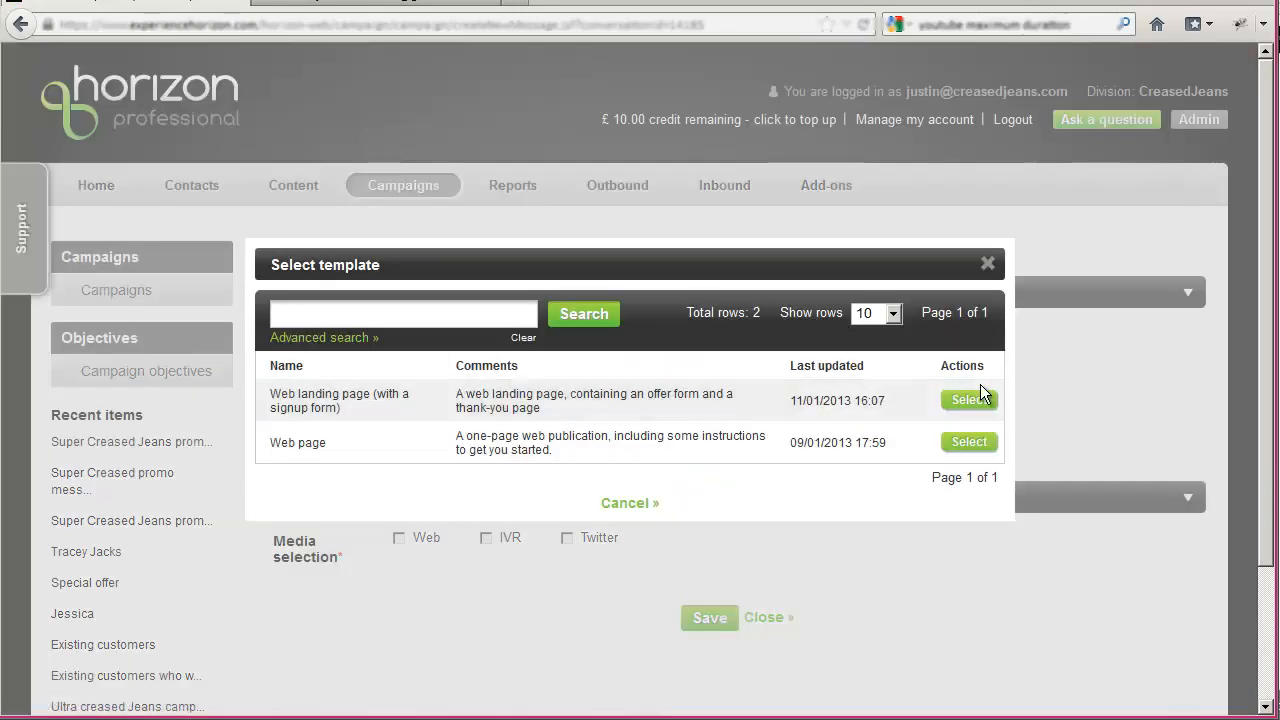
click(978, 400)
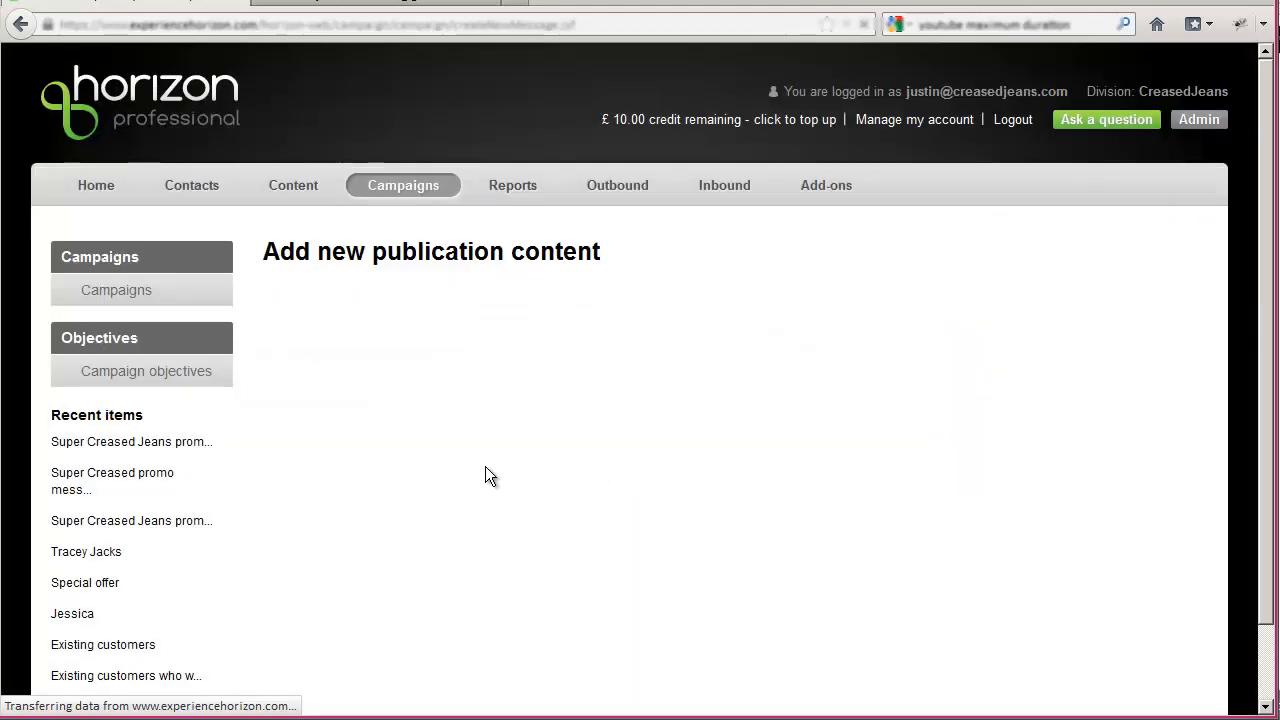
- Replace this landing page's heading with "Hey stranger, get your Super Creased!" and save the publication content
scroll(453, 475, down, 5)
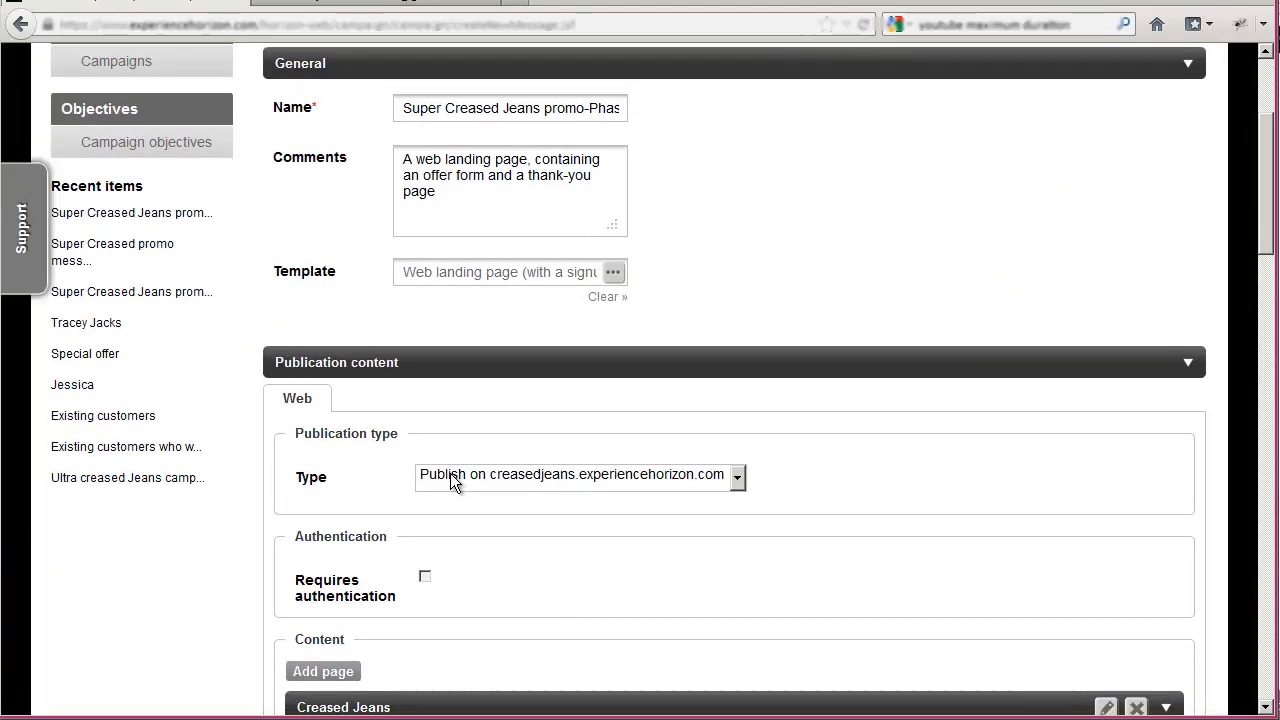
scroll(451, 473, down, 15)
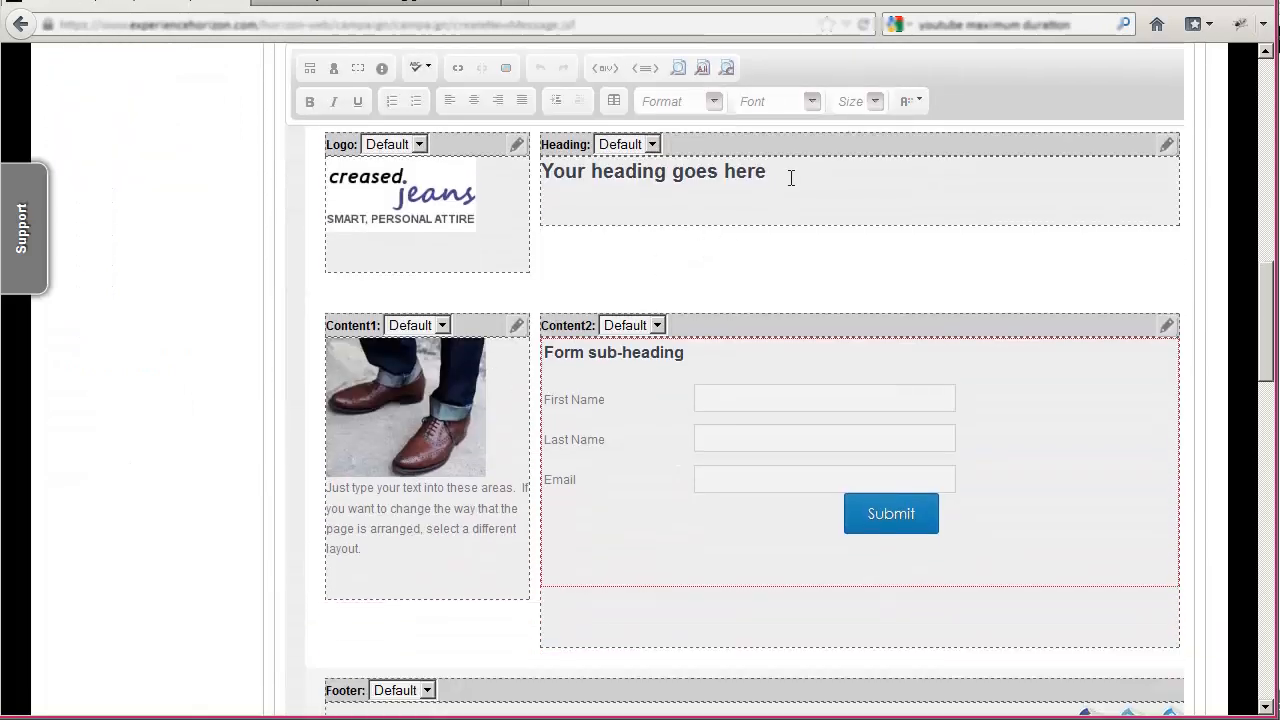
drag(791, 177, 511, 184)
text(Hey stran)
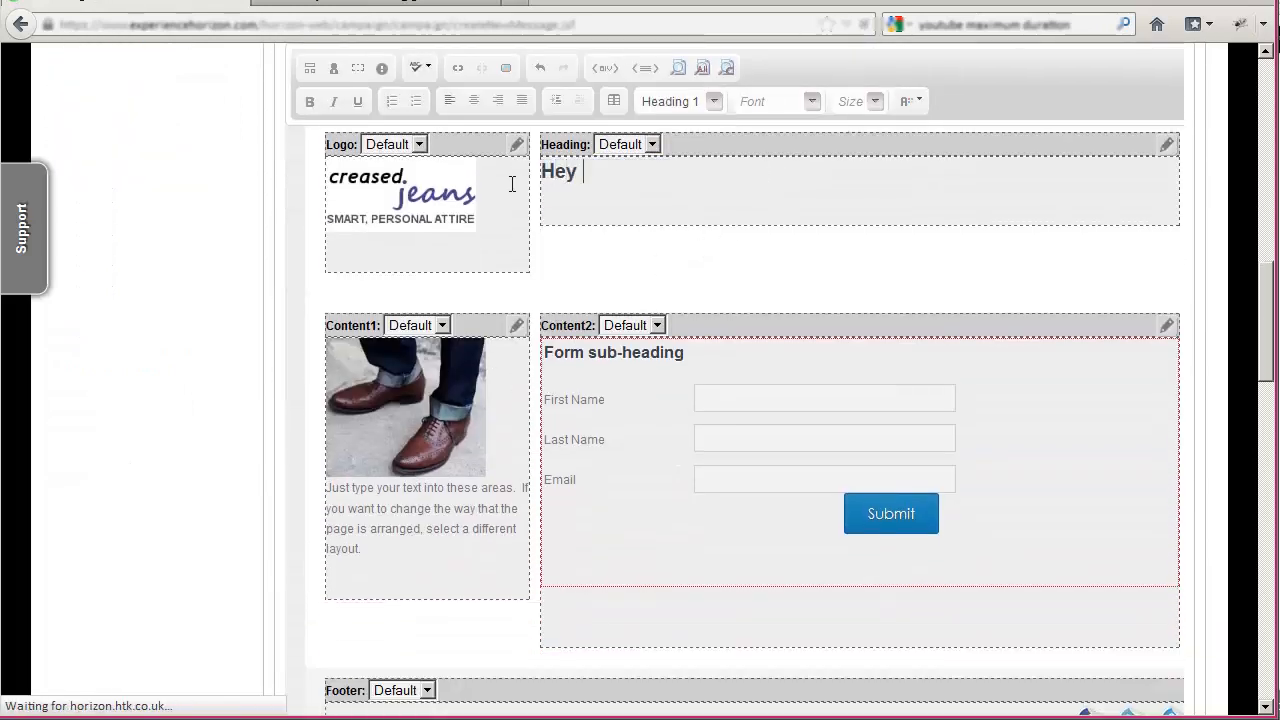
text(, )
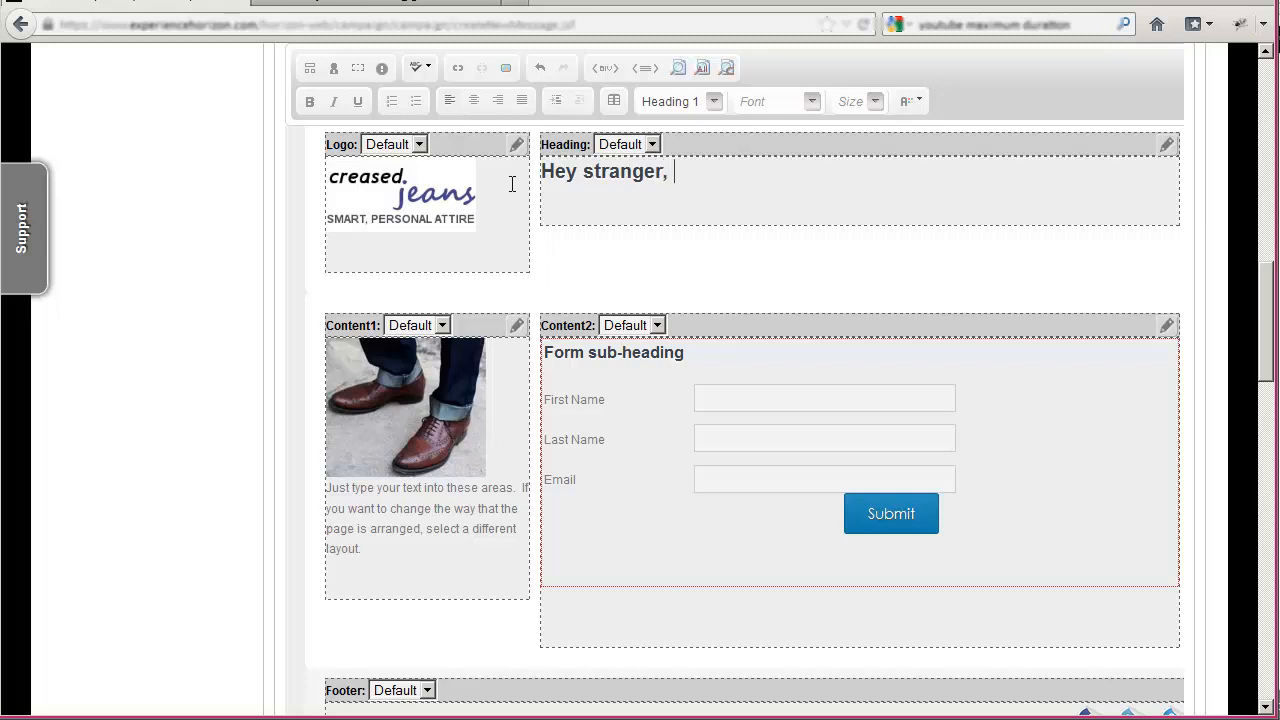
text(get your Super Creased!)
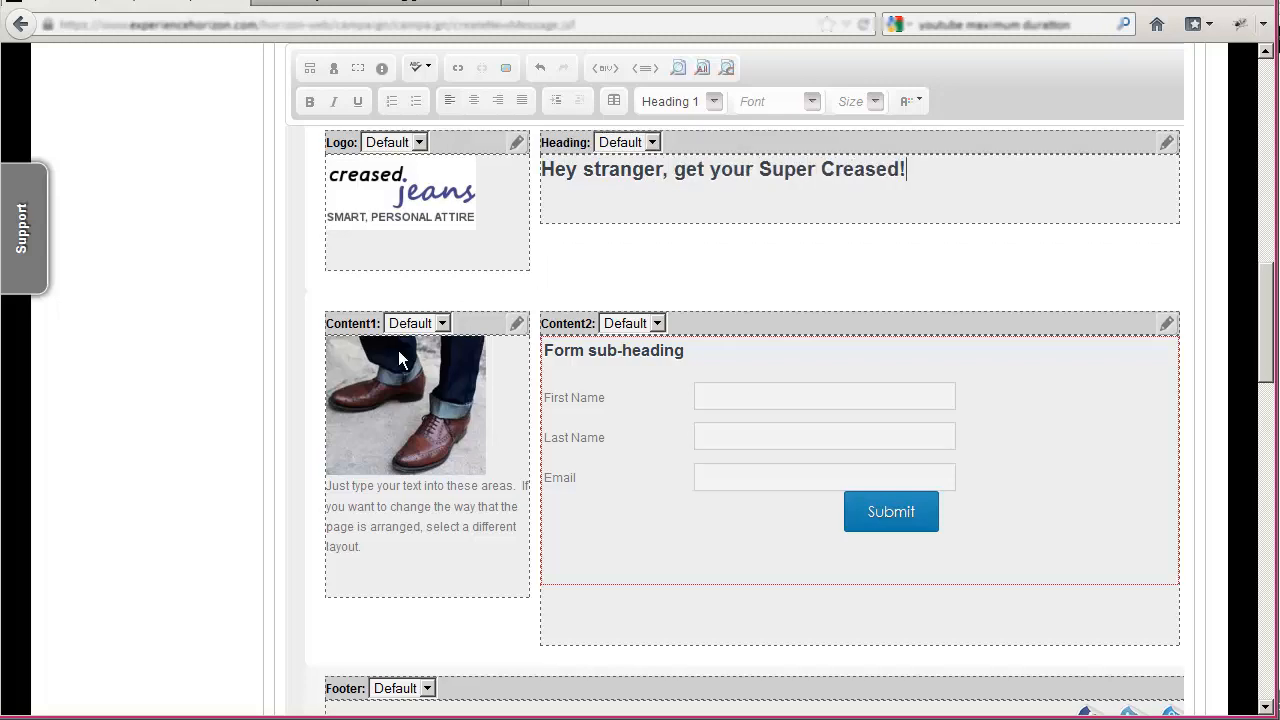
scroll(390, 460, down, 15)
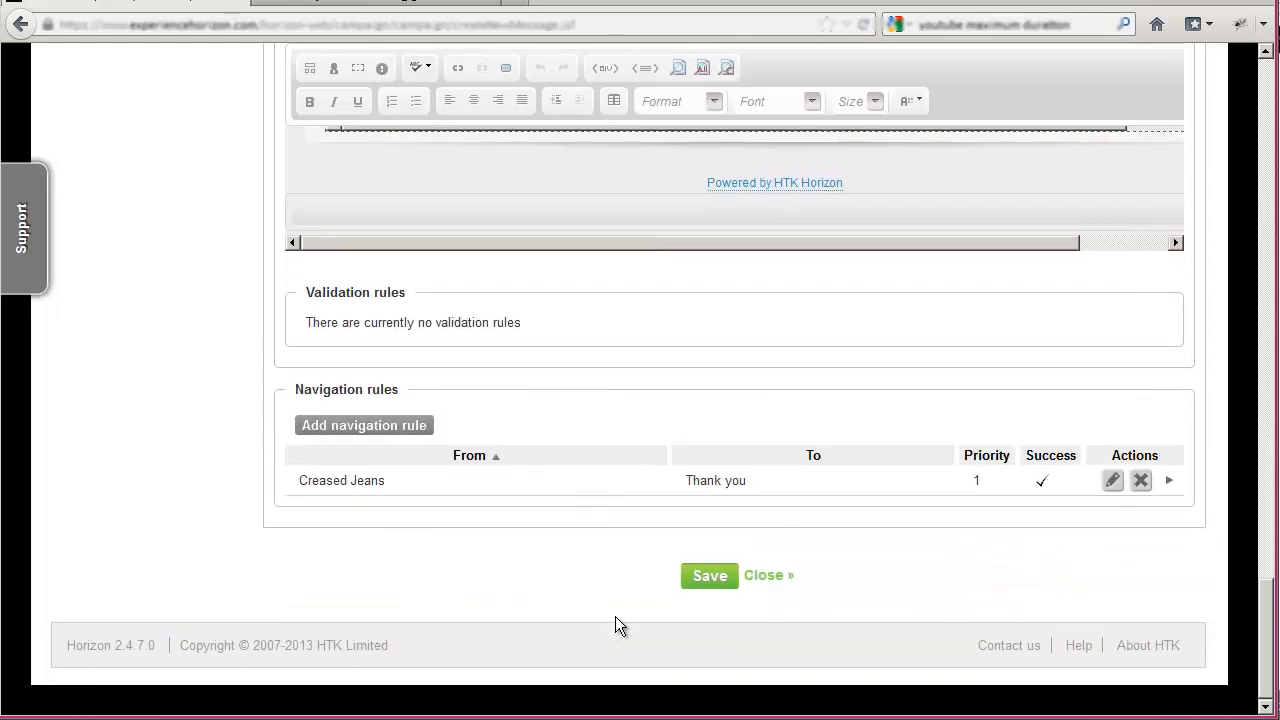
click(721, 578)
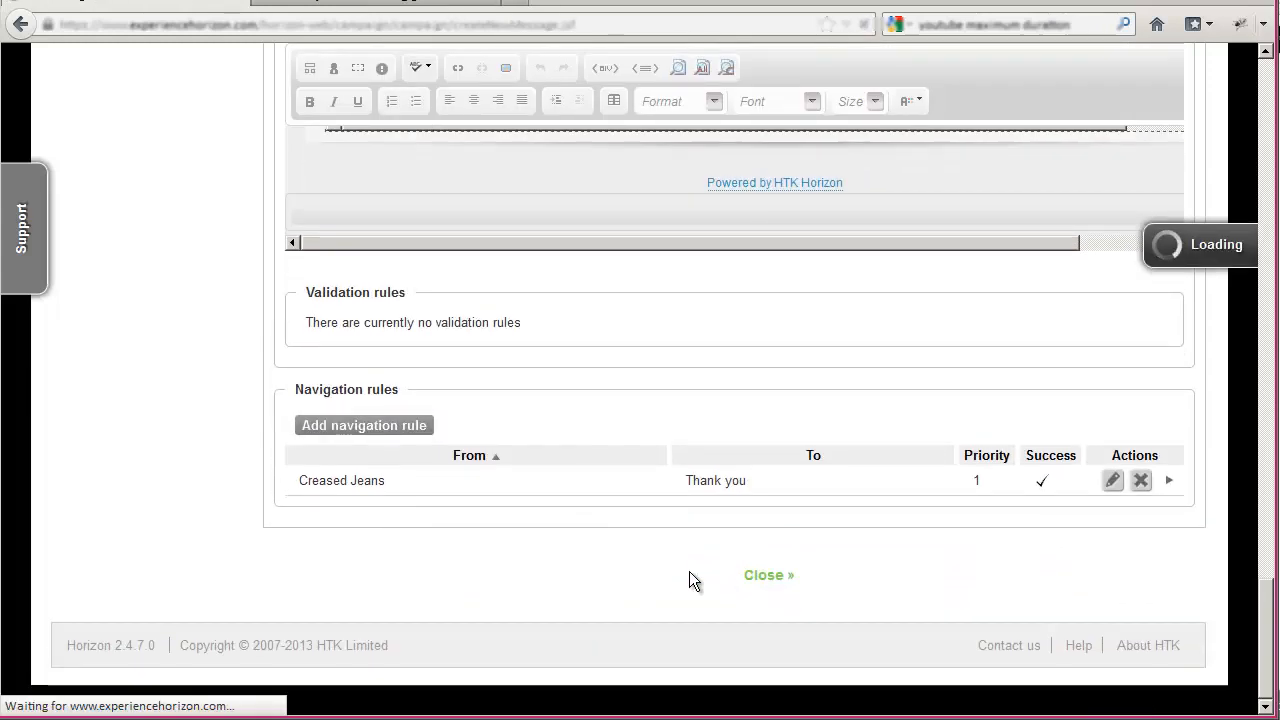
- Add a second phase to the campaign, starting 2 days after Phase 01
scroll(646, 562, down, 7)
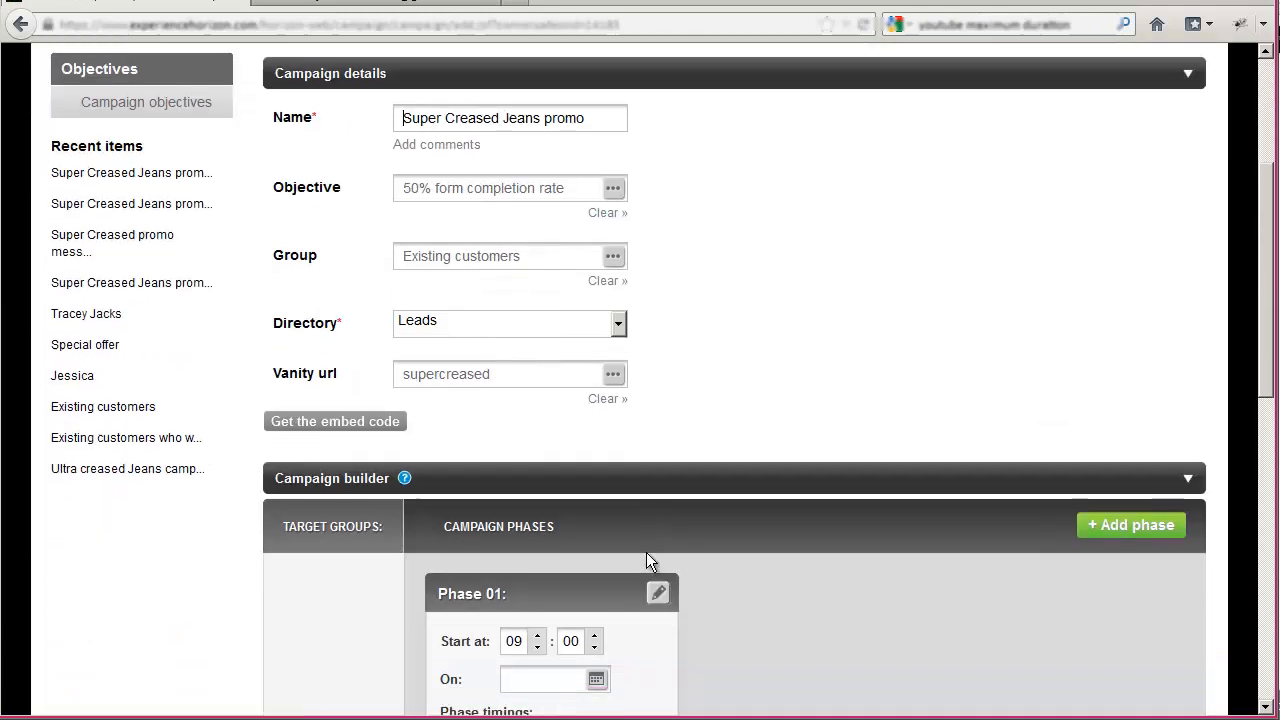
scroll(906, 317, down, 2)
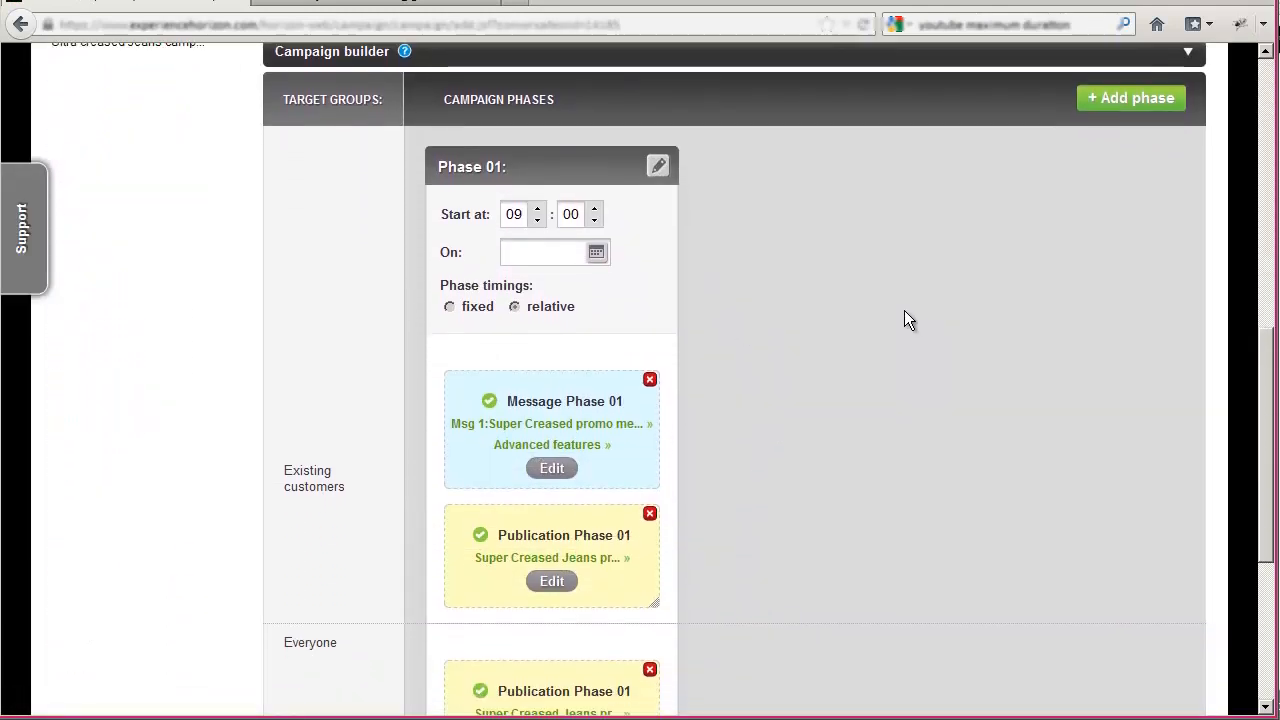
scroll(958, 290, up, 2)
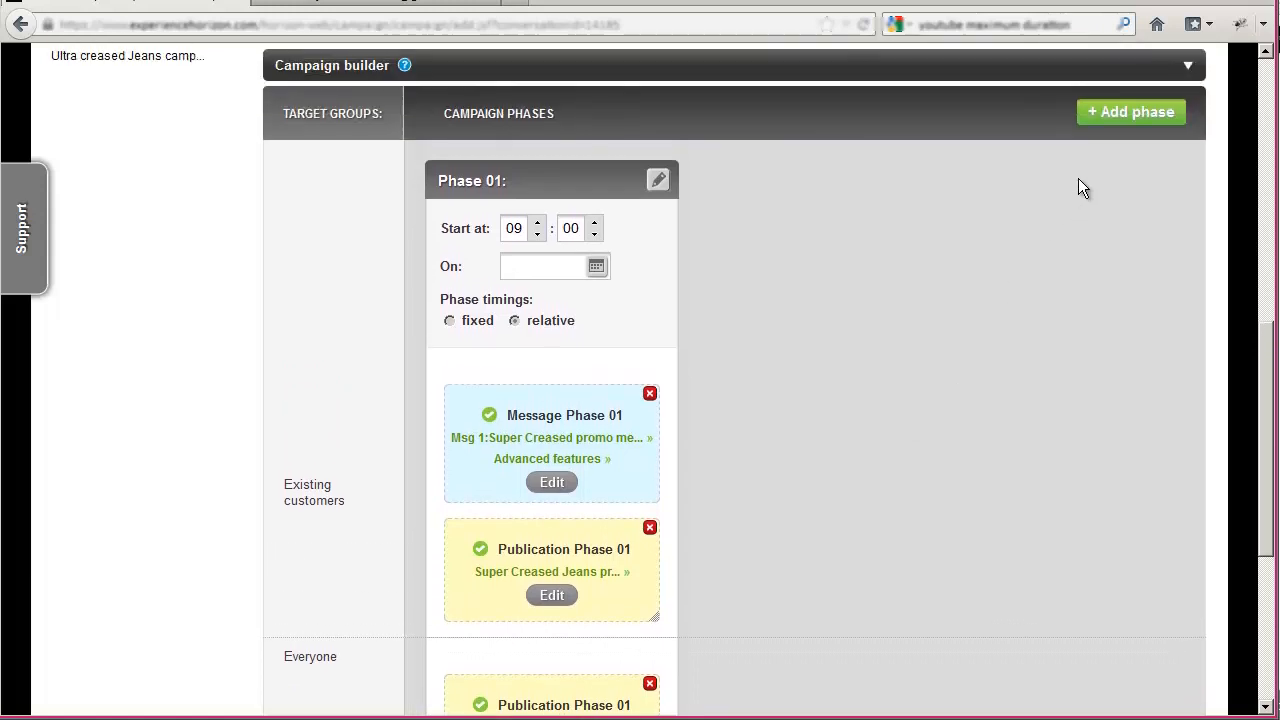
click(1127, 116)
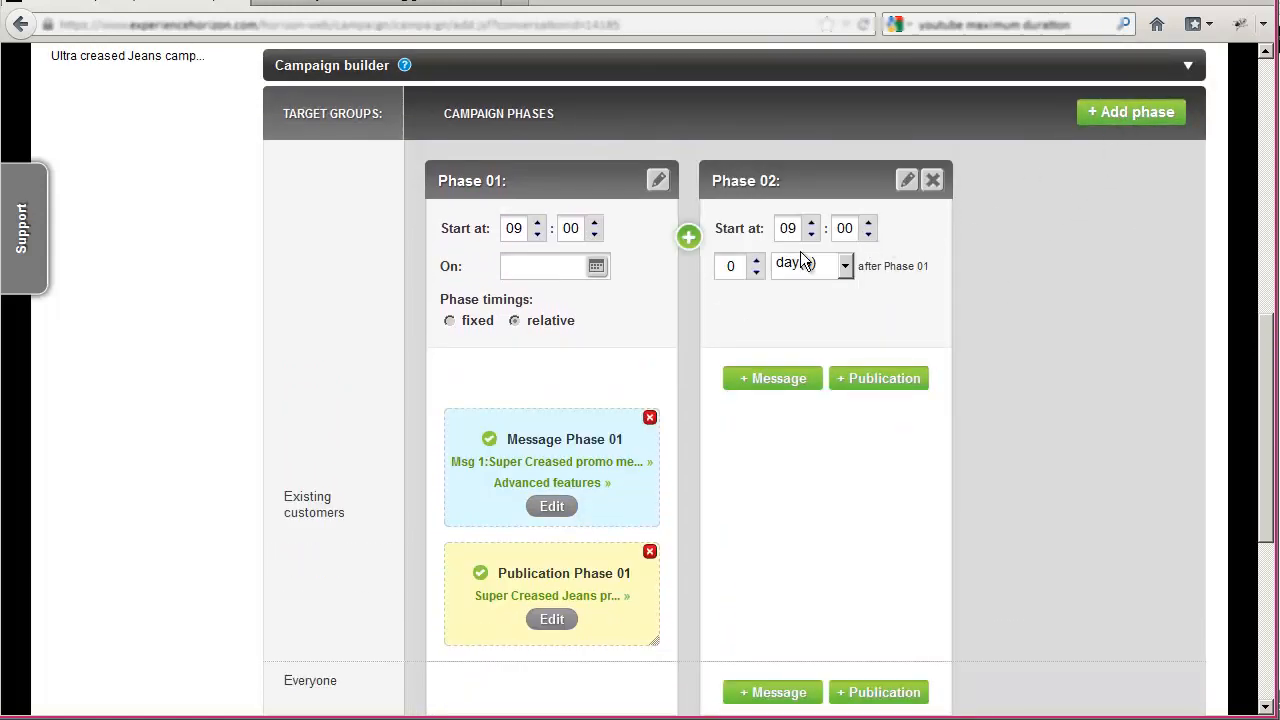
click(757, 262)
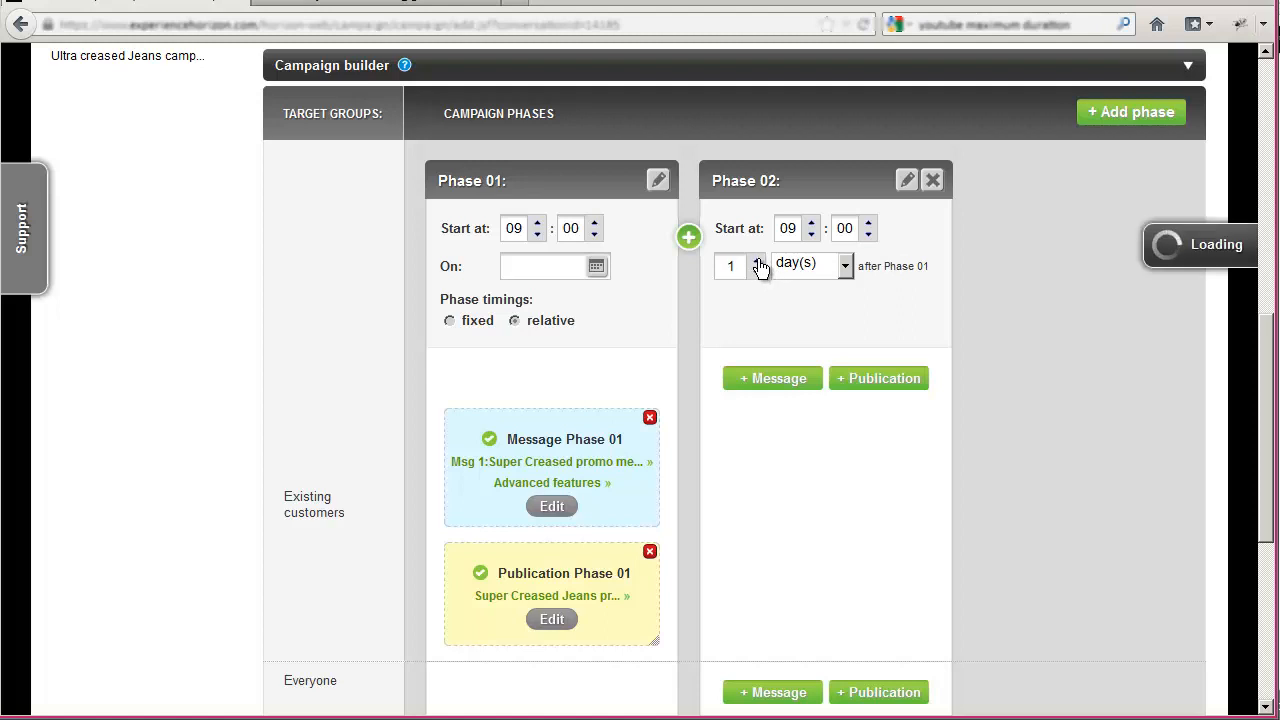
click(757, 262)
- Add a message for Existing customers in Phase 02, try the "Not responded yet" contact targeting, and leave without applying it
click(780, 382)
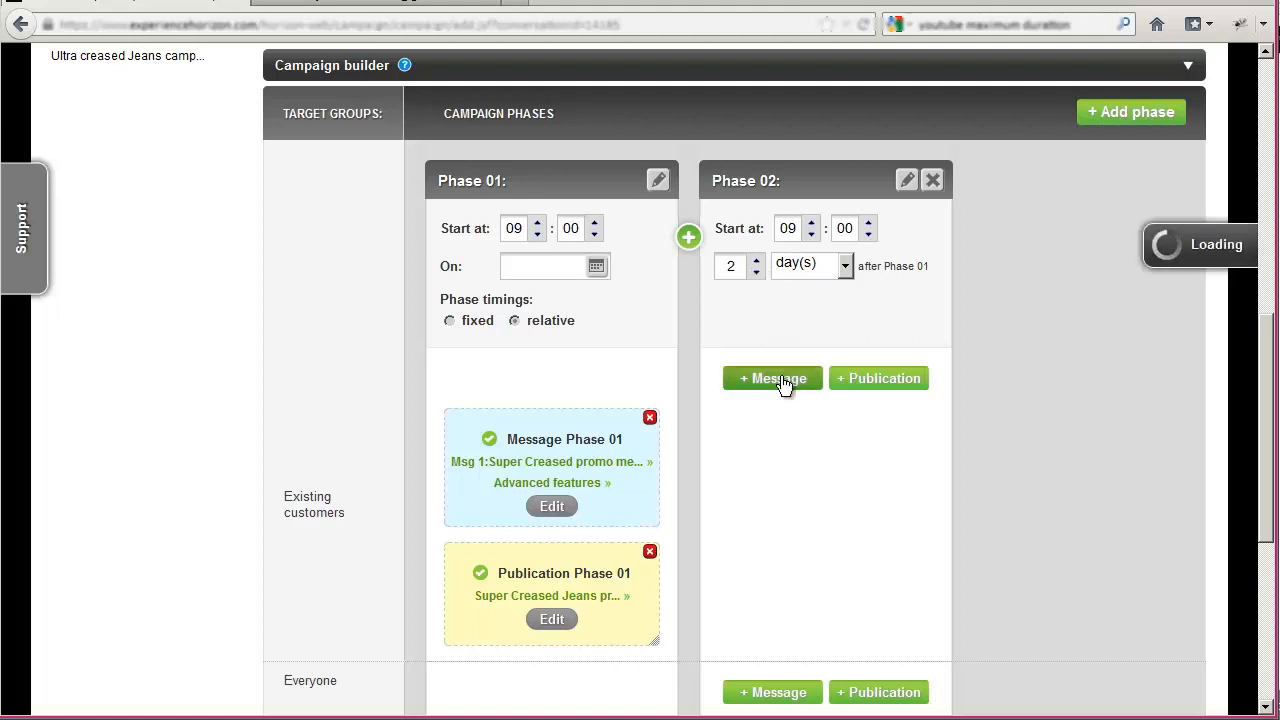
click(828, 465)
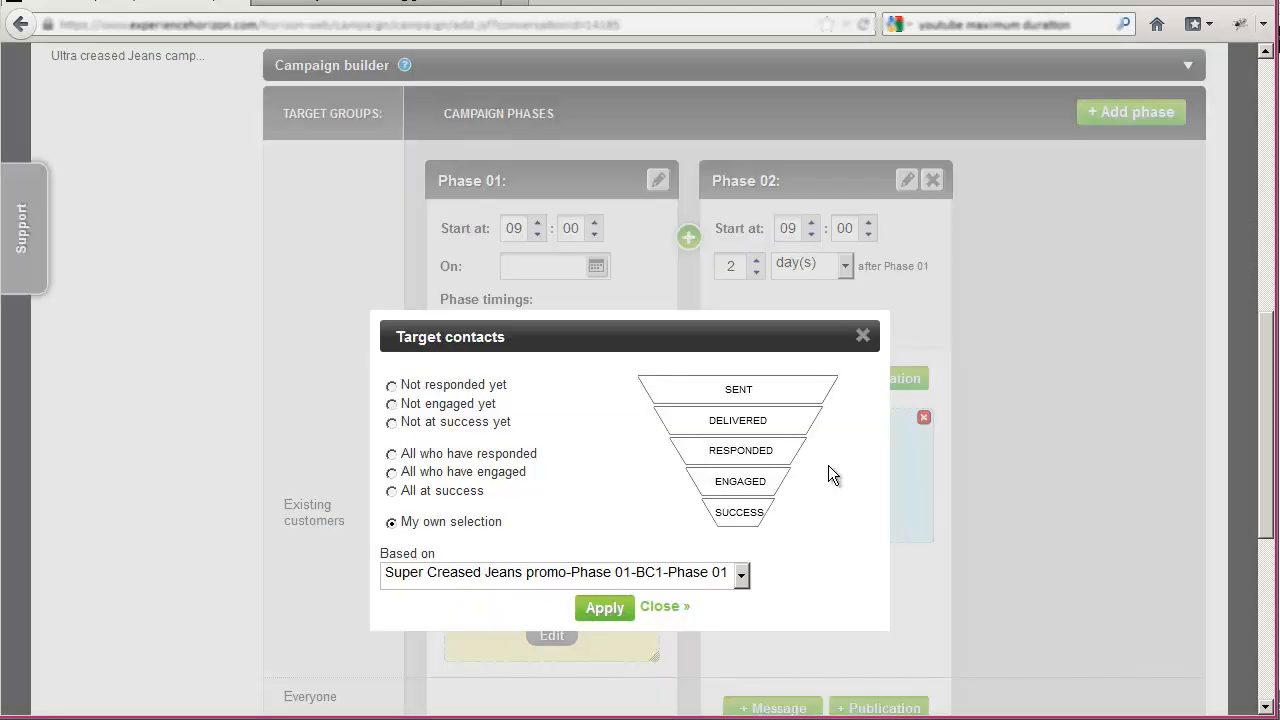
click(392, 386)
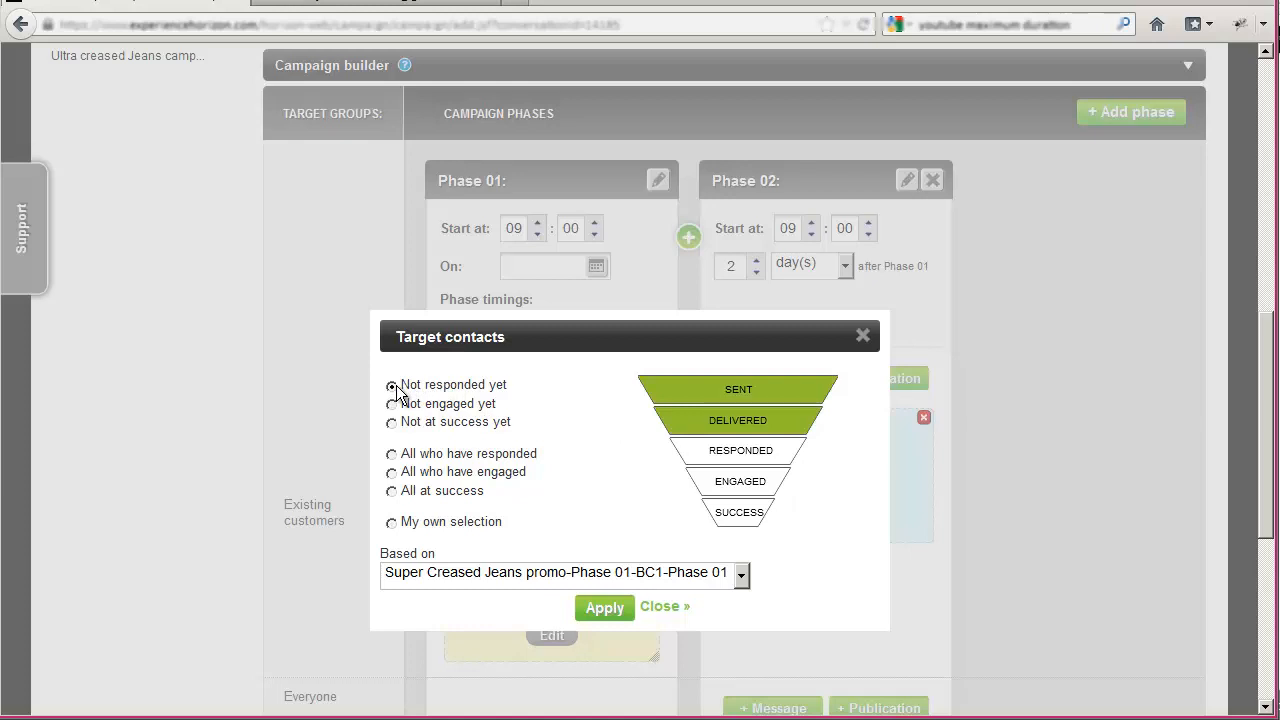
click(663, 607)
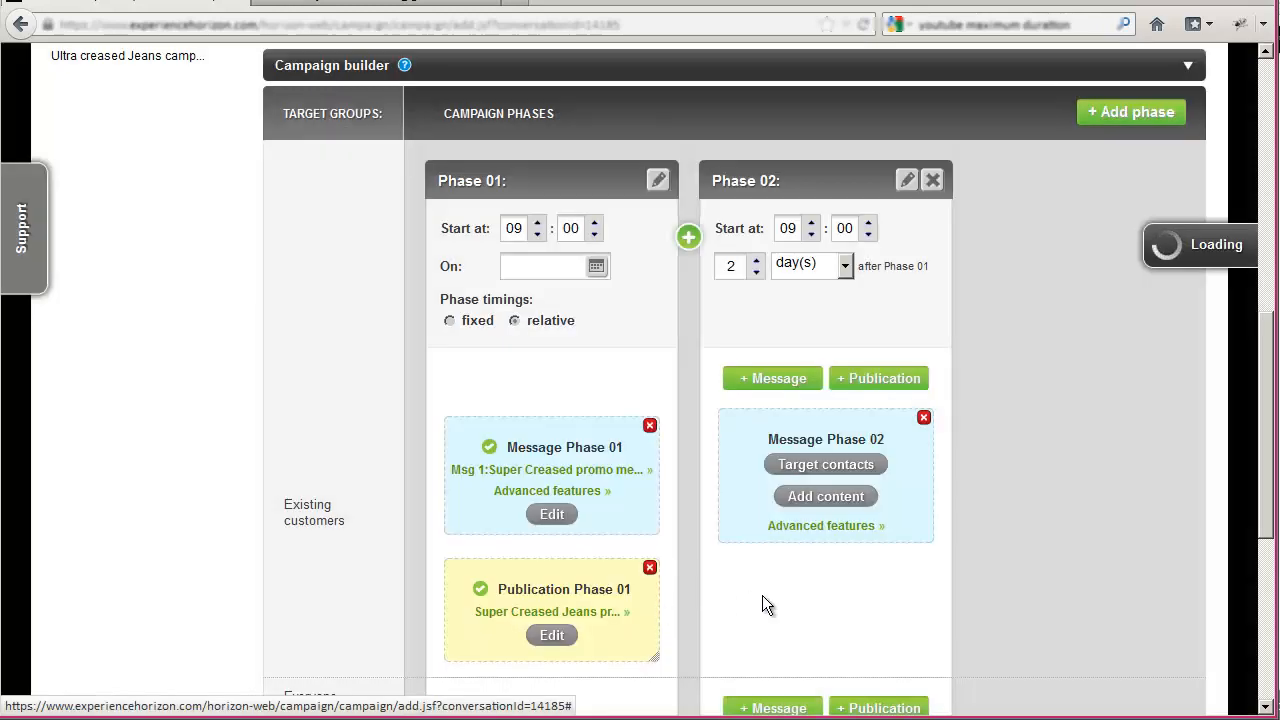
- Remove Phase 02 from the campaign
scroll(927, 390, up, 1)
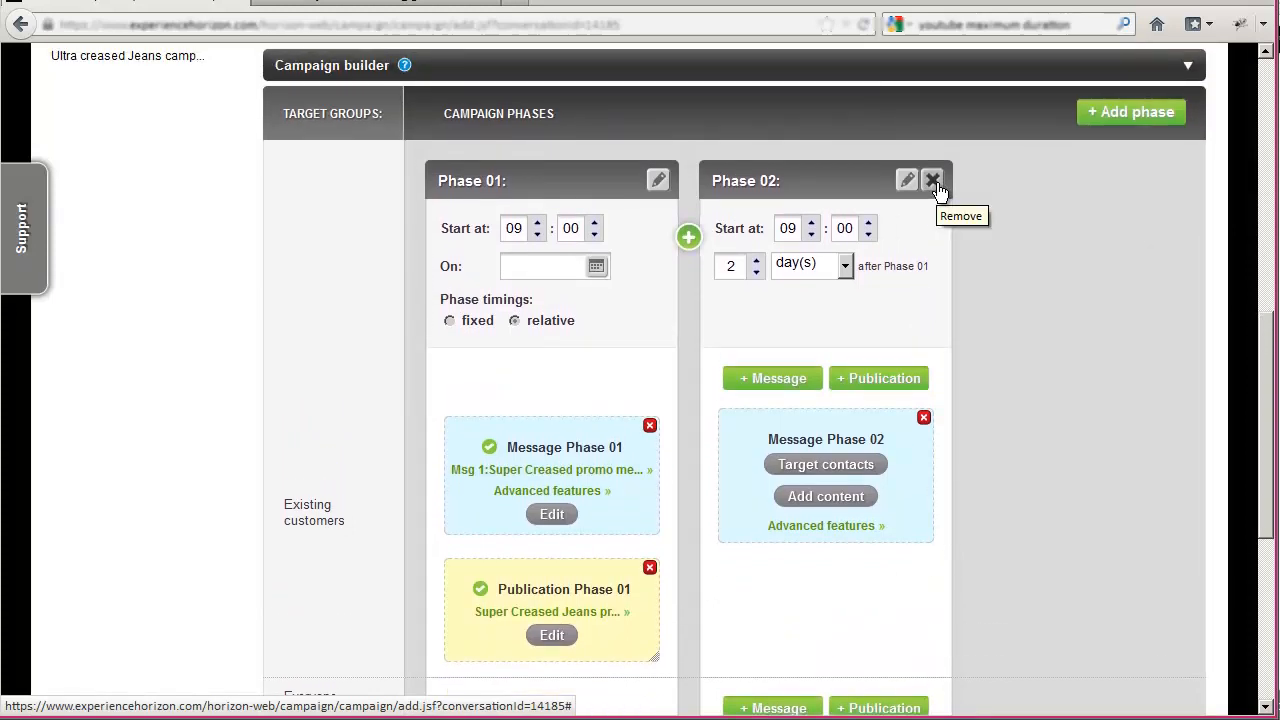
click(938, 188)
click(610, 393)
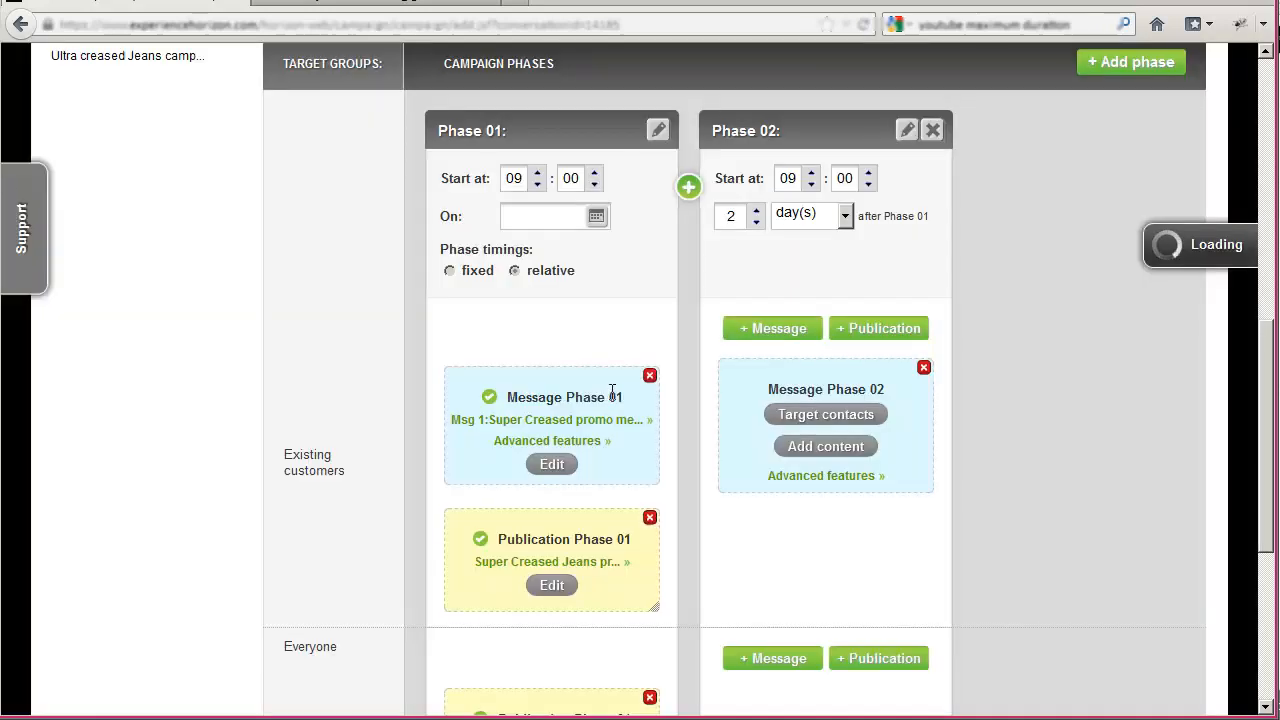
- Save the campaign and schedule Super Creased Jeans promo to start on 11/01/2013 at 18:03
scroll(680, 440, down, 4)
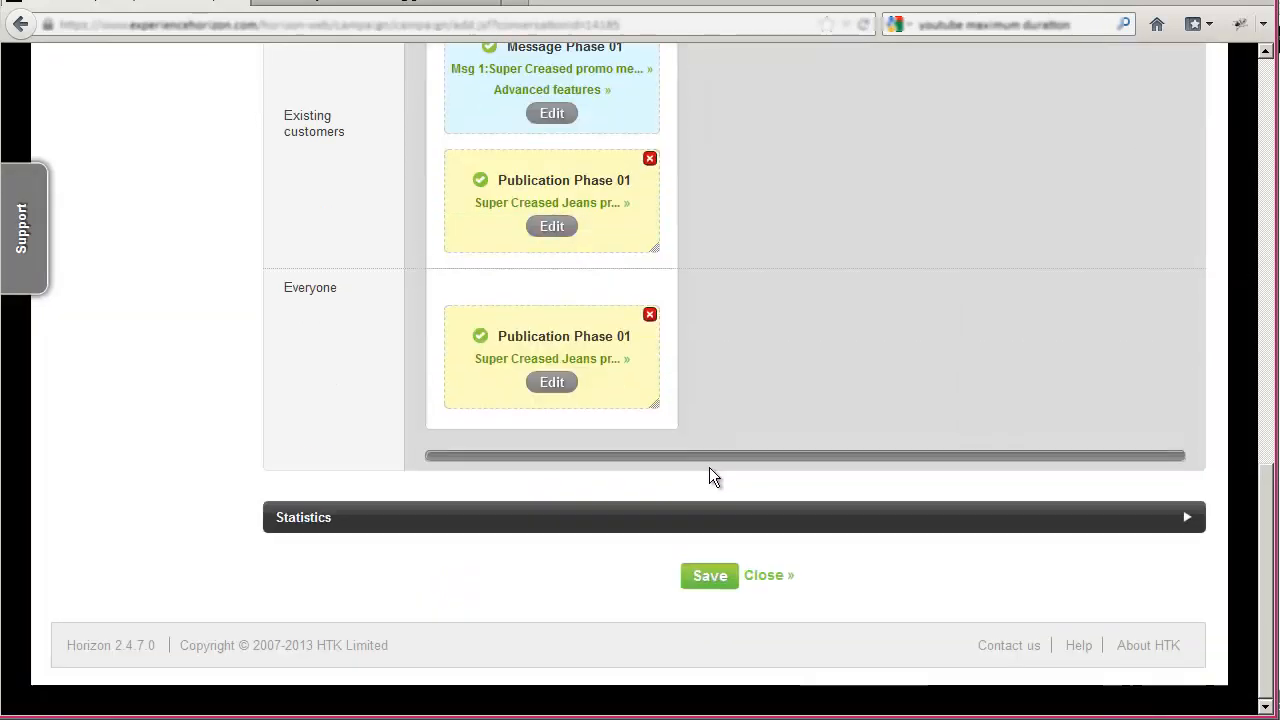
click(711, 574)
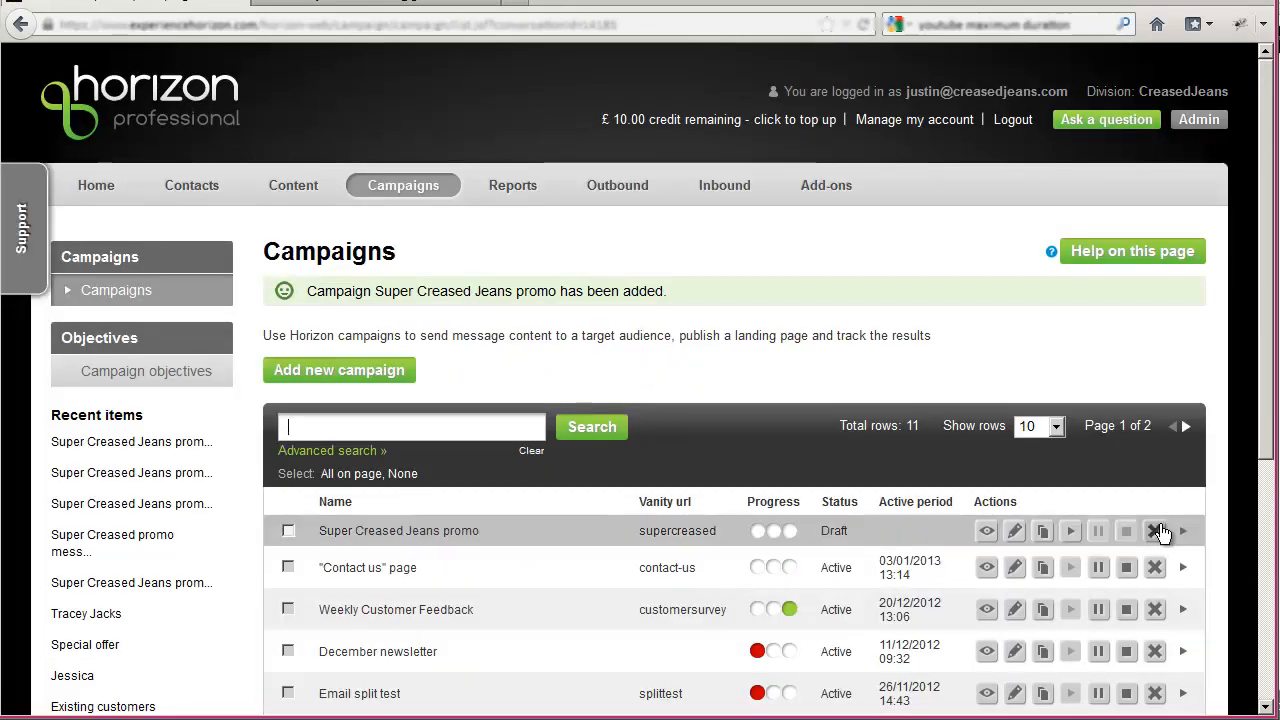
click(1069, 533)
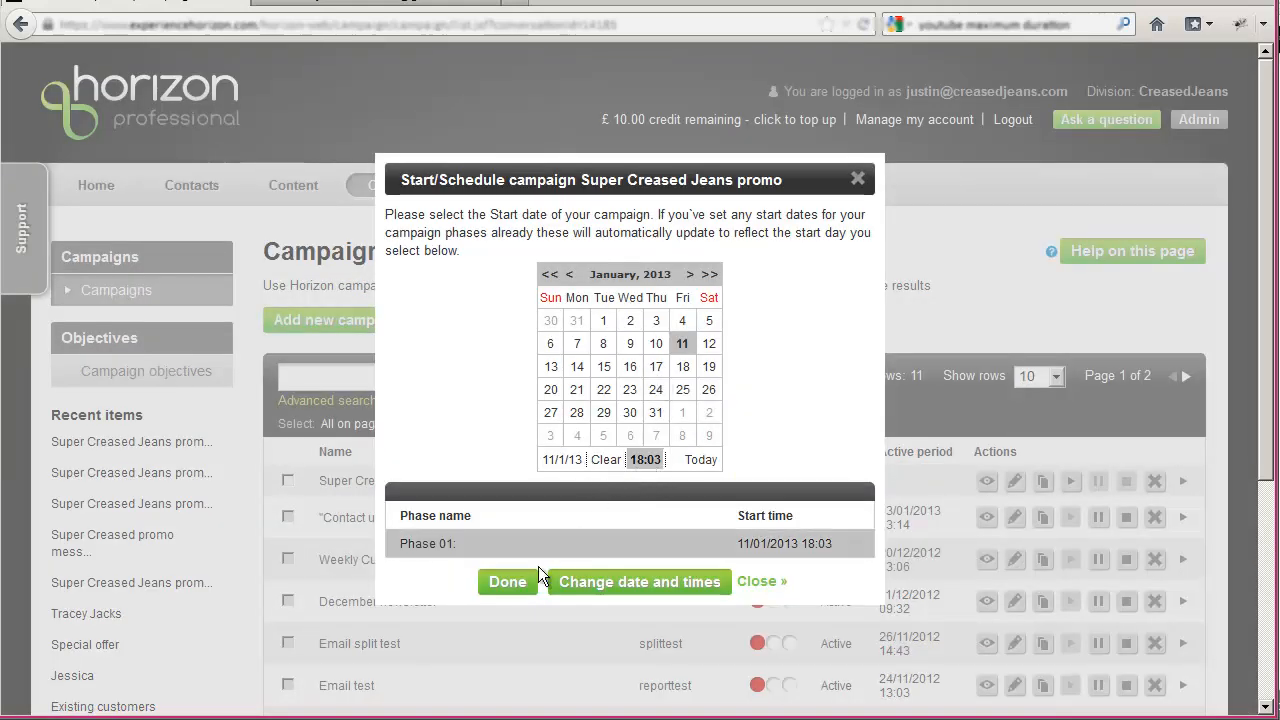
click(522, 588)
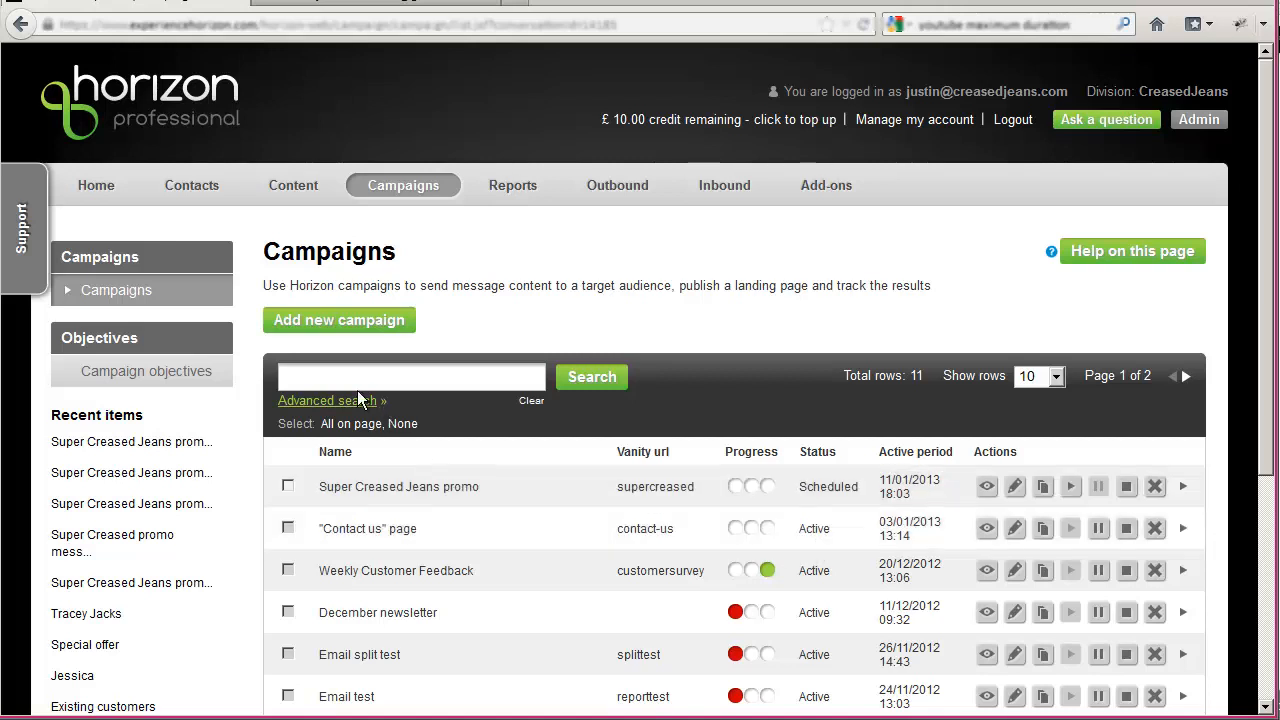
- Refresh the campaigns list to check the promo's status, and check the Gmail inbox for the offer email
click(132, 296)
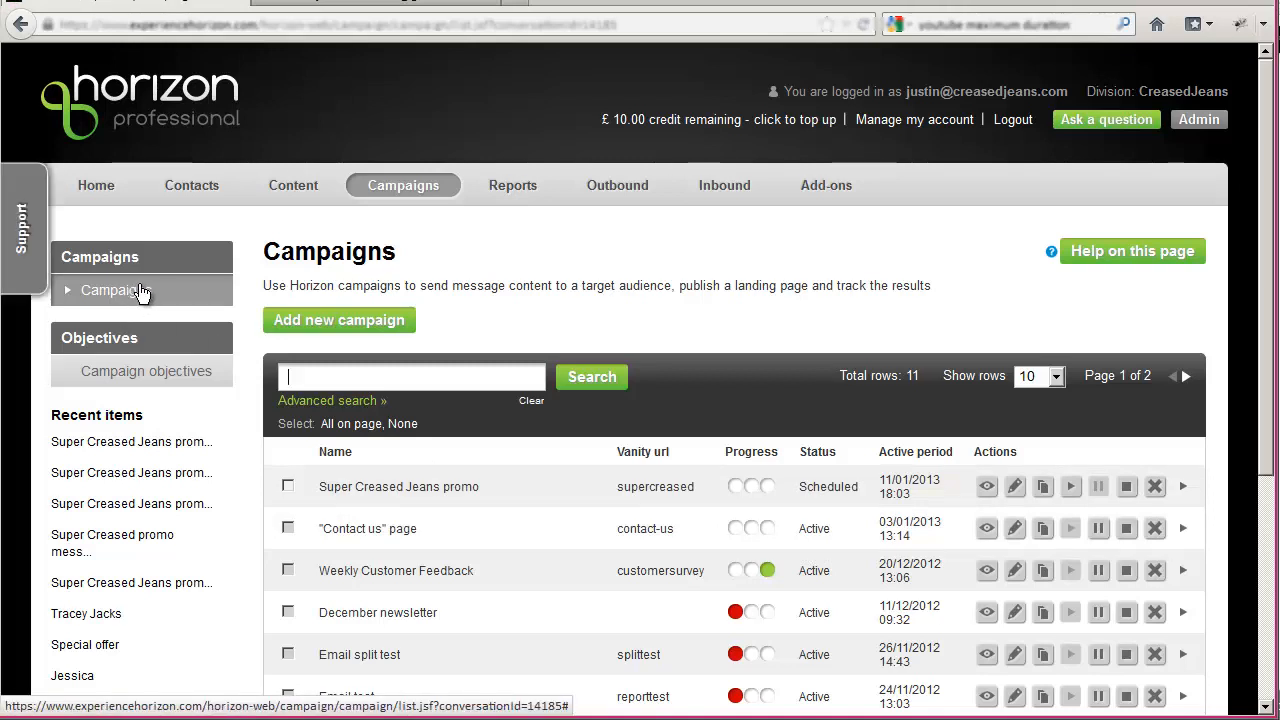
click(132, 298)
click(323, 5)
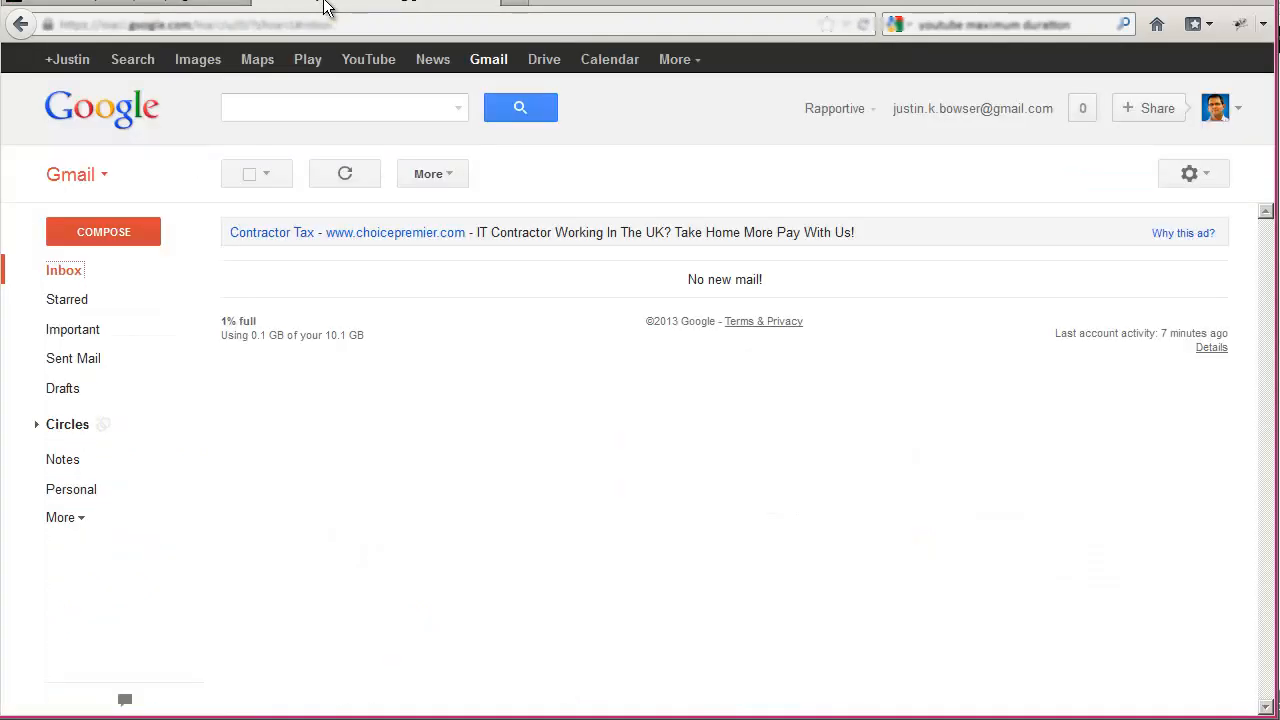
click(163, 5)
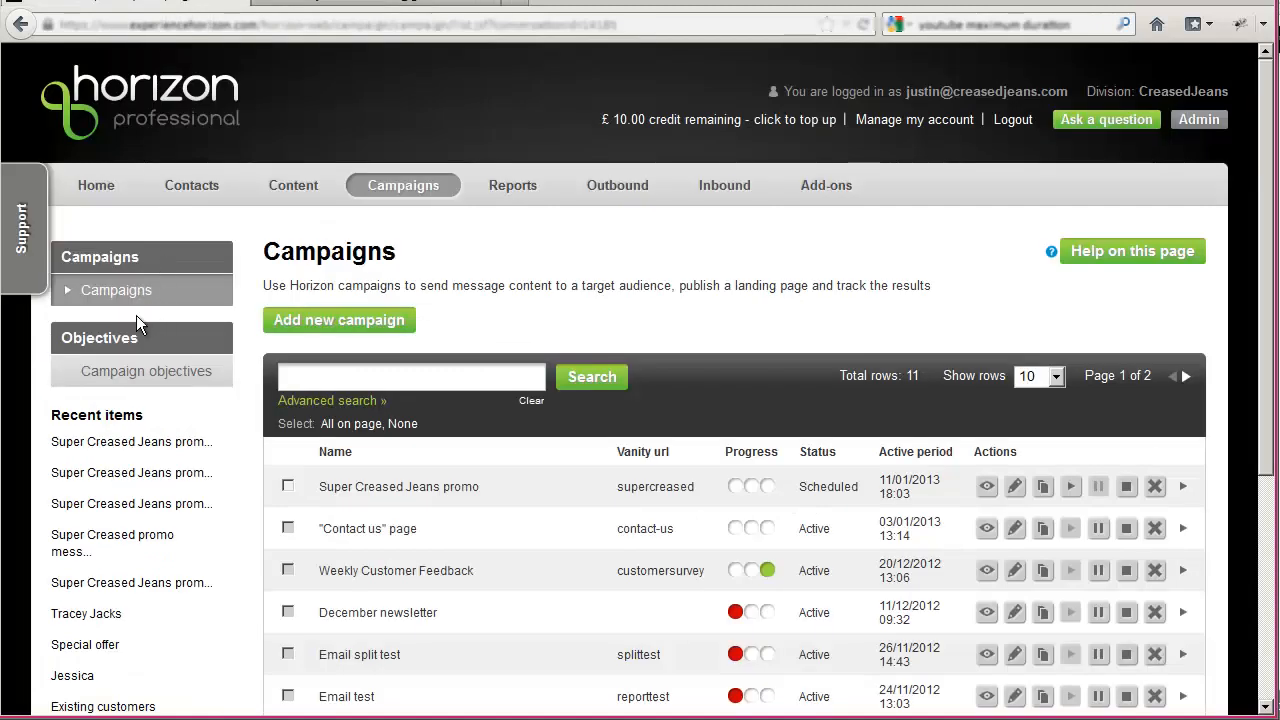
click(118, 296)
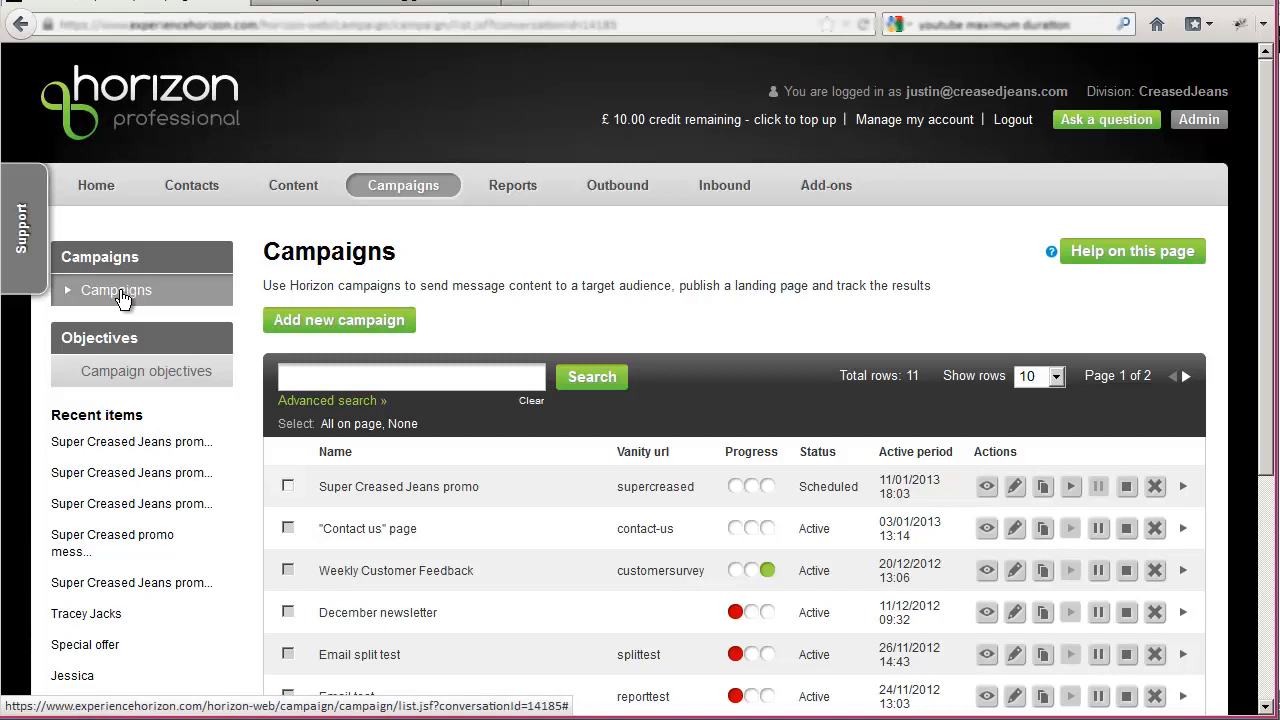
click(118, 292)
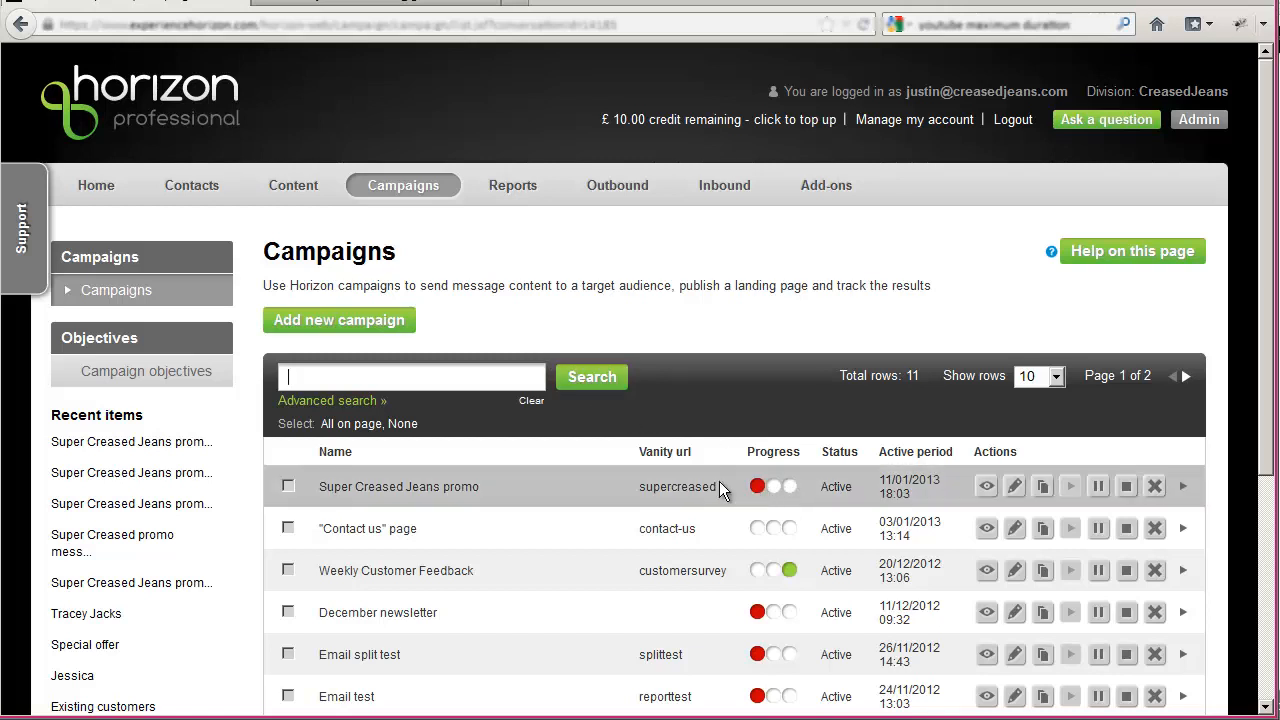
- Switch to Gmail, refresh the inbox, and read through the newest Creased Jeans special offer email
click(335, 7)
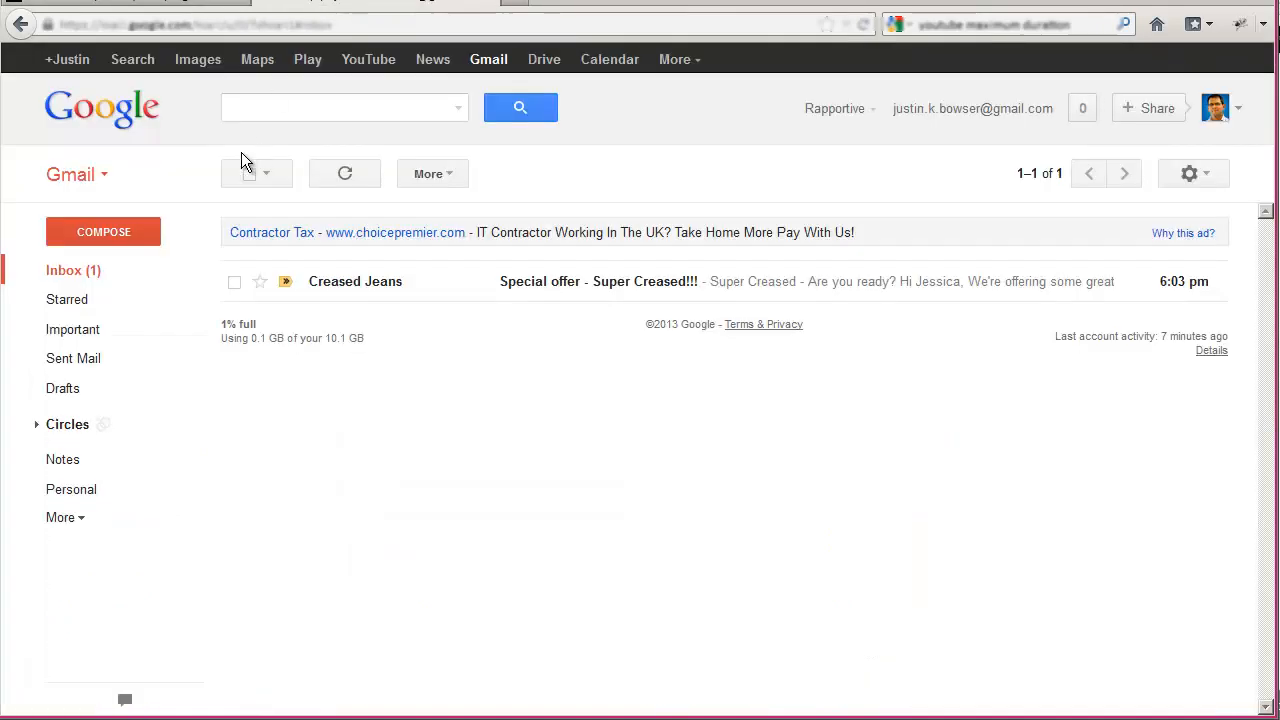
click(64, 274)
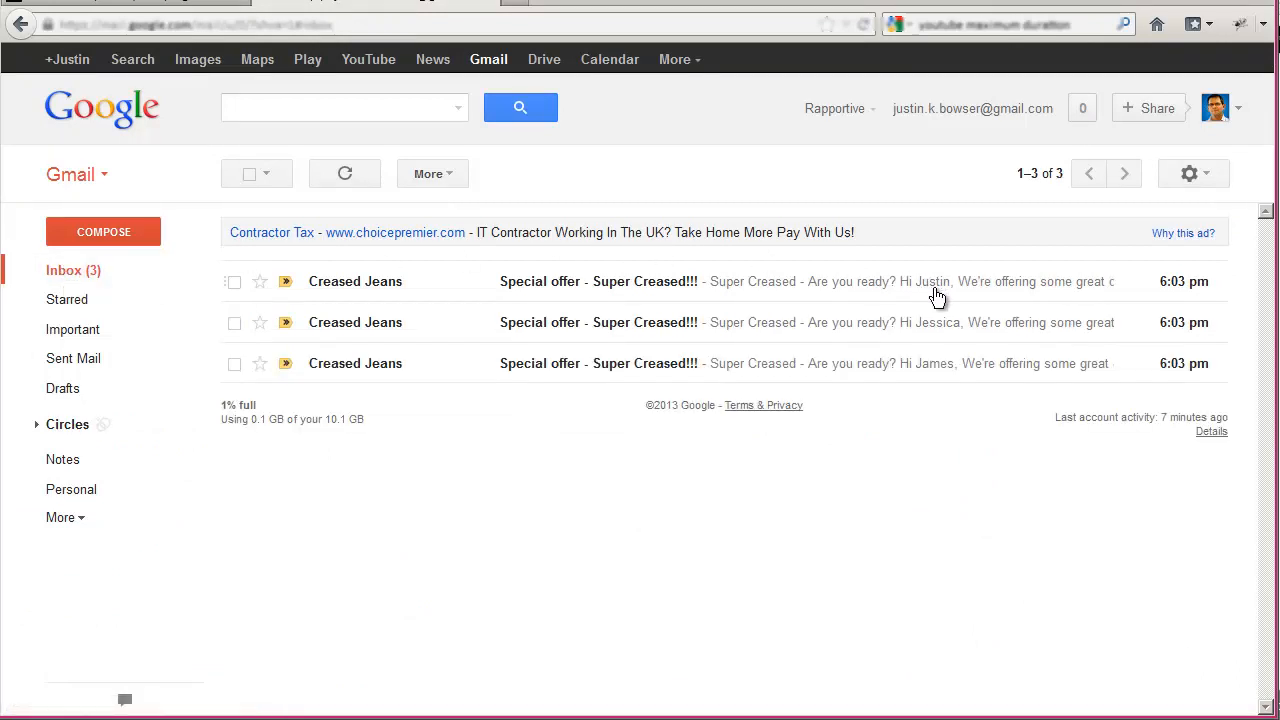
click(354, 283)
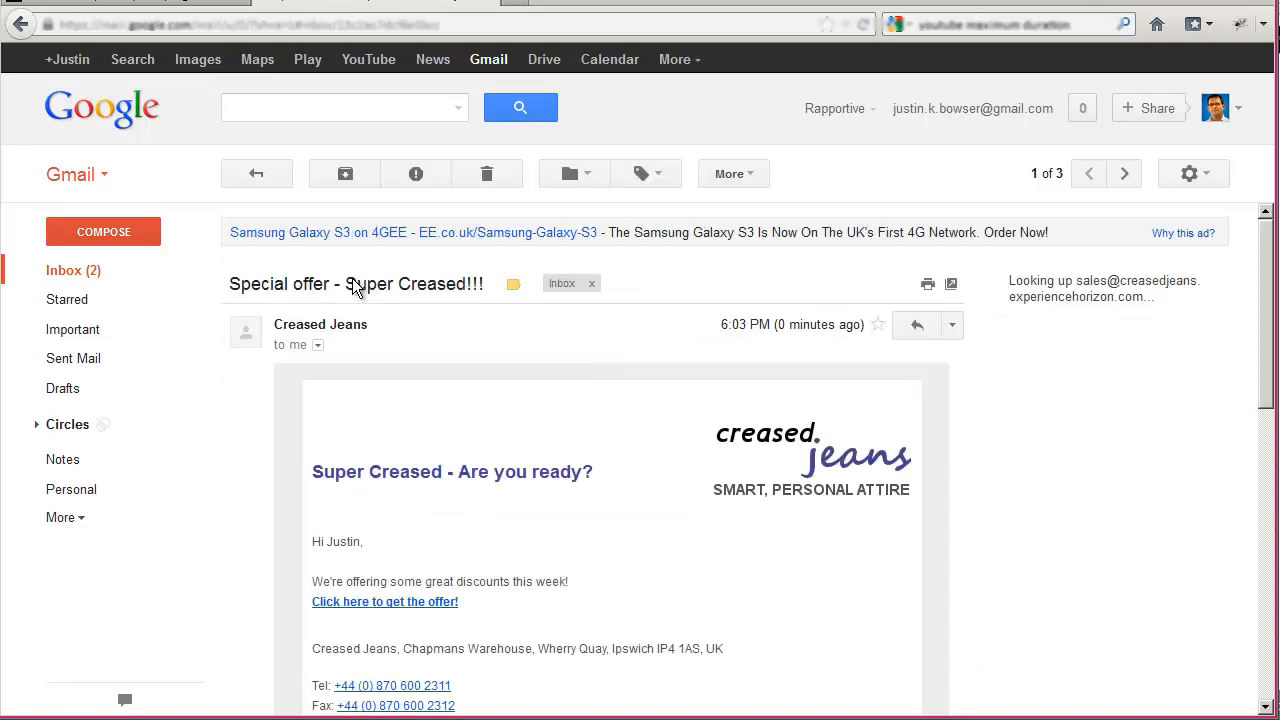
scroll(488, 439, down, 4)
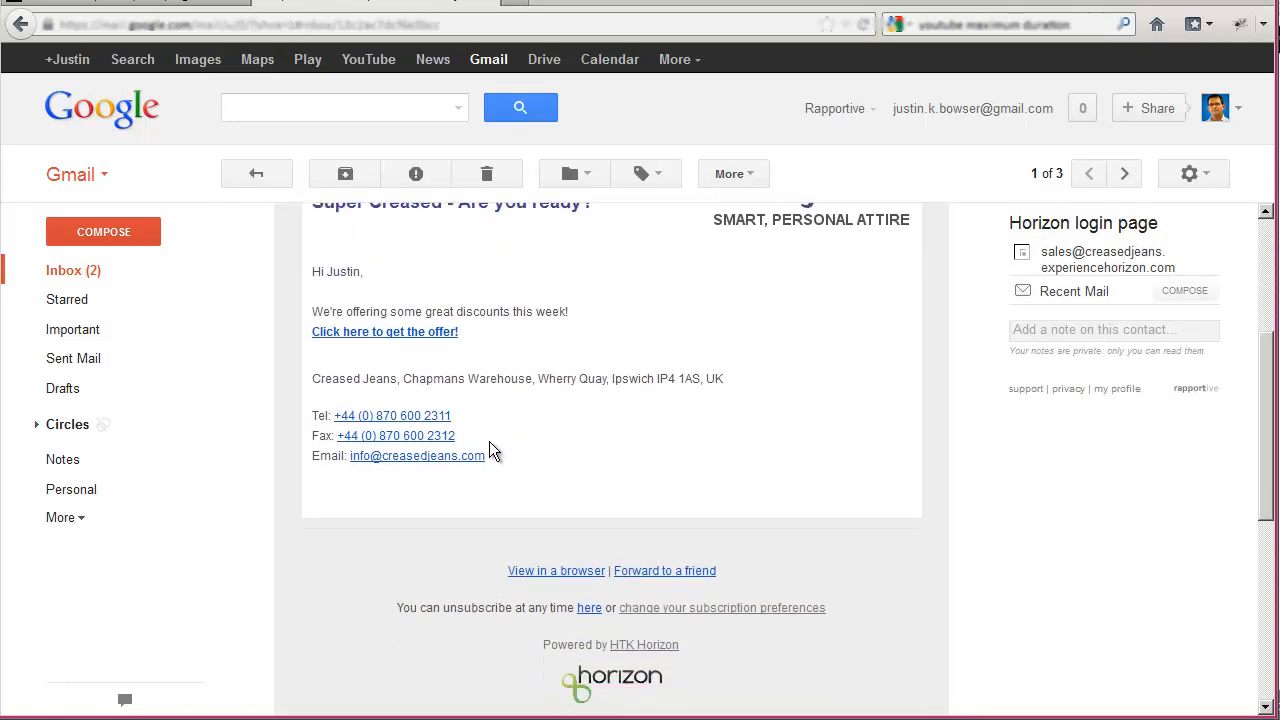
scroll(489, 441, up, 2)
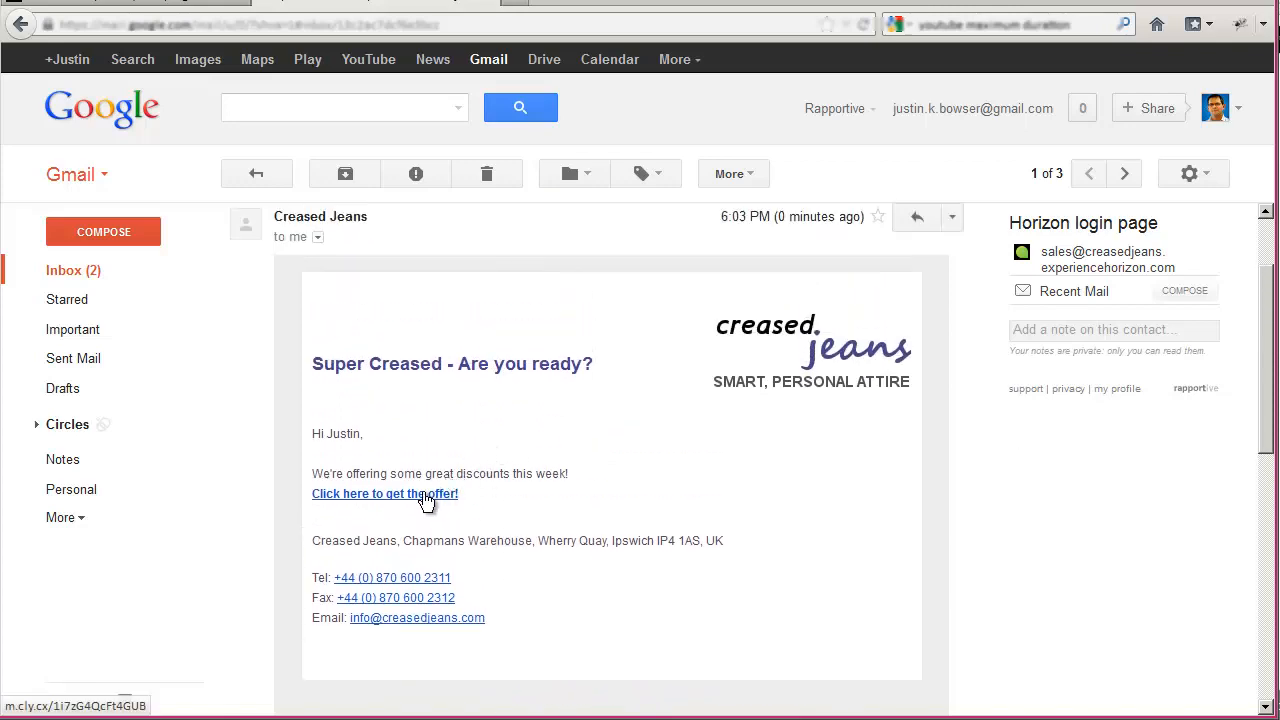
- Switch back to Horizon, open the Super Creased Jeans promo campaign for editing, and examine its contact stage statistics
click(148, 12)
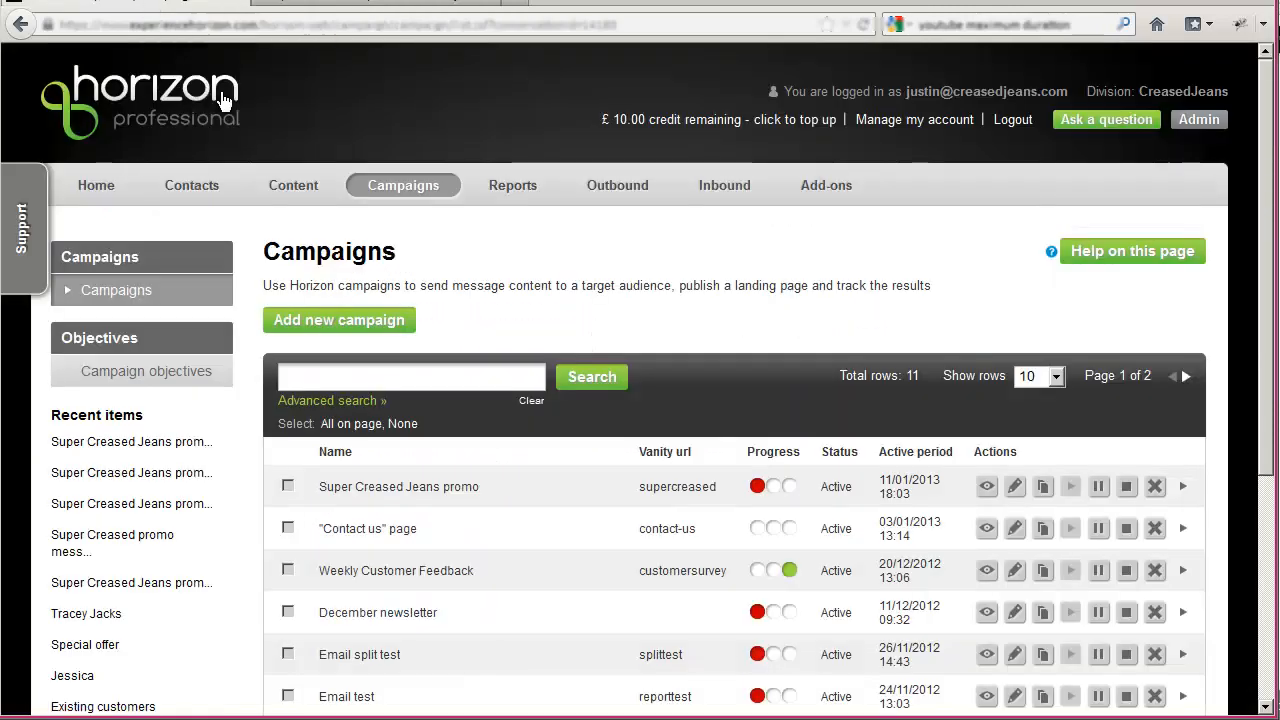
click(1017, 489)
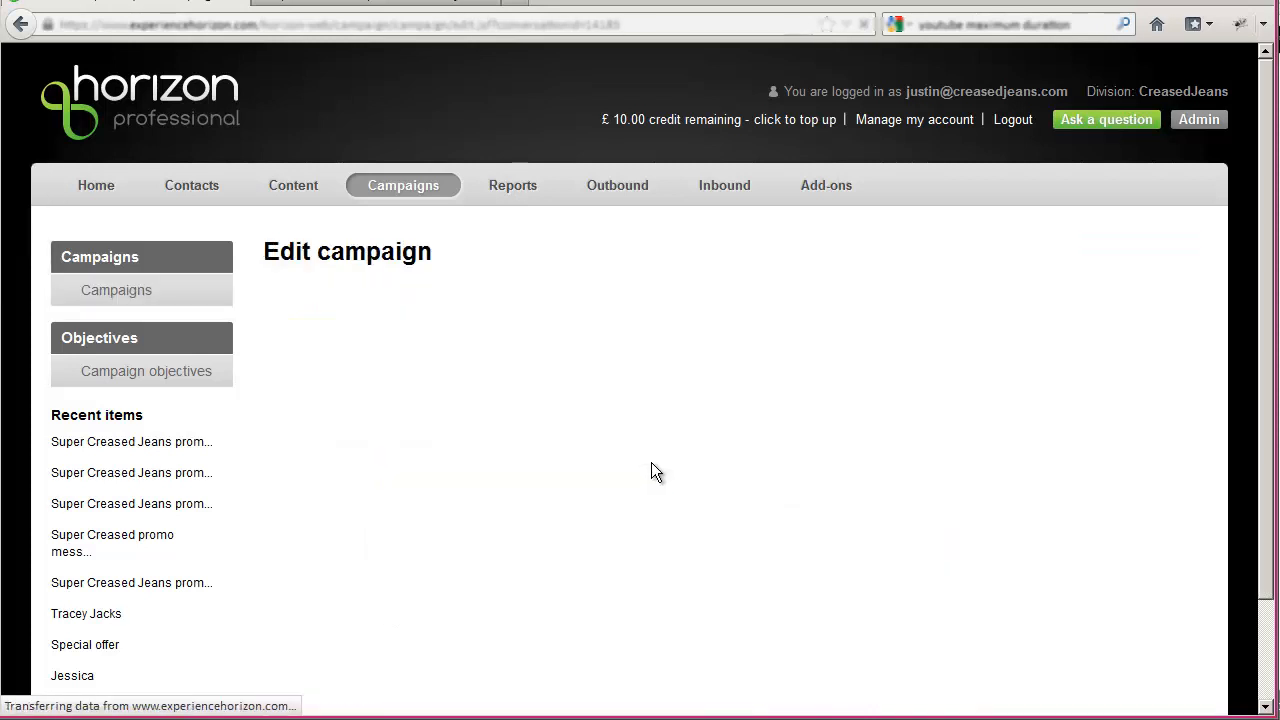
scroll(651, 462, down, 3)
scroll(647, 458, down, 12)
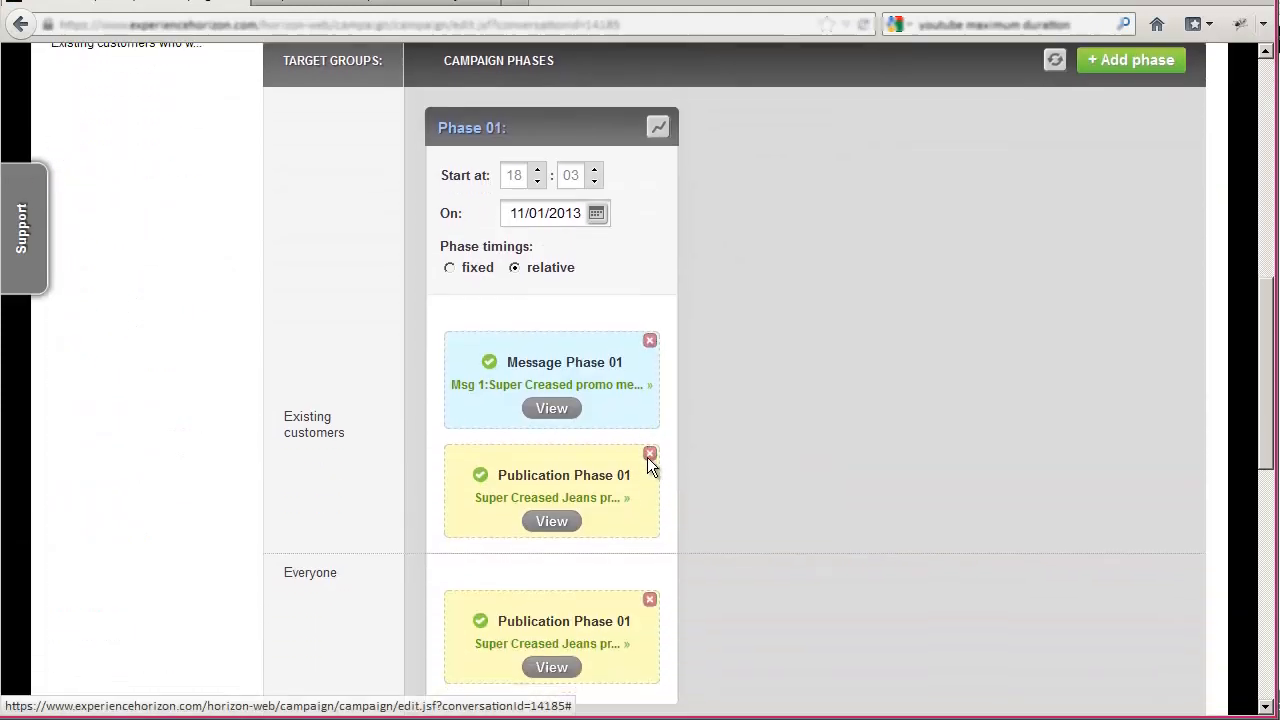
scroll(650, 467, down, 3)
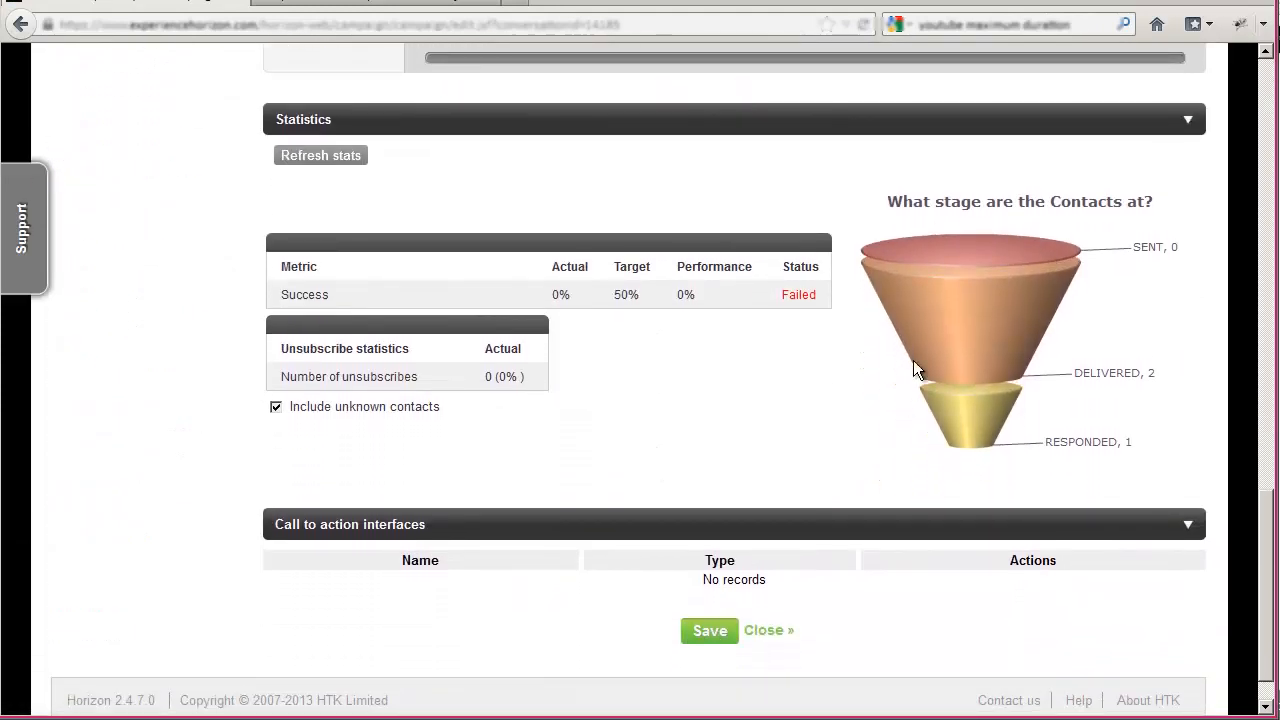
mouse_move(1121, 386)
- Follow the offer link in the Gmail message to its landing page, and refresh the campaign's statistics in Horizon
click(386, 6)
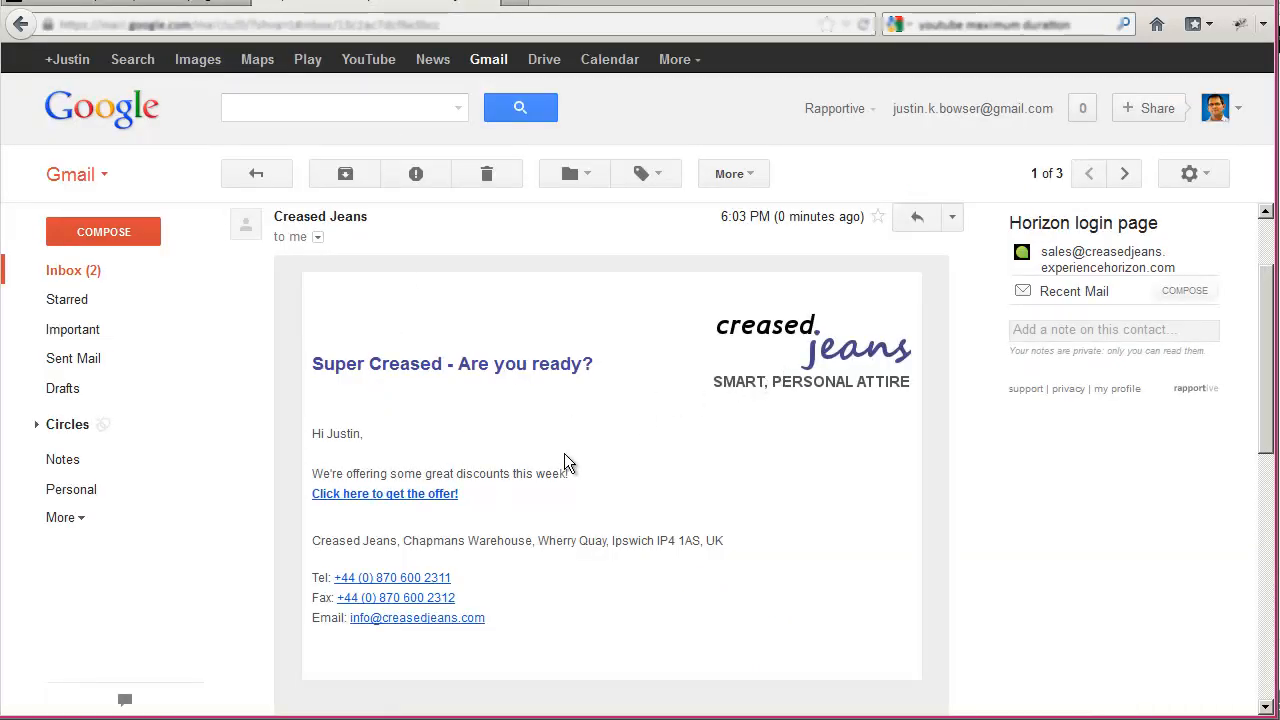
click(375, 494)
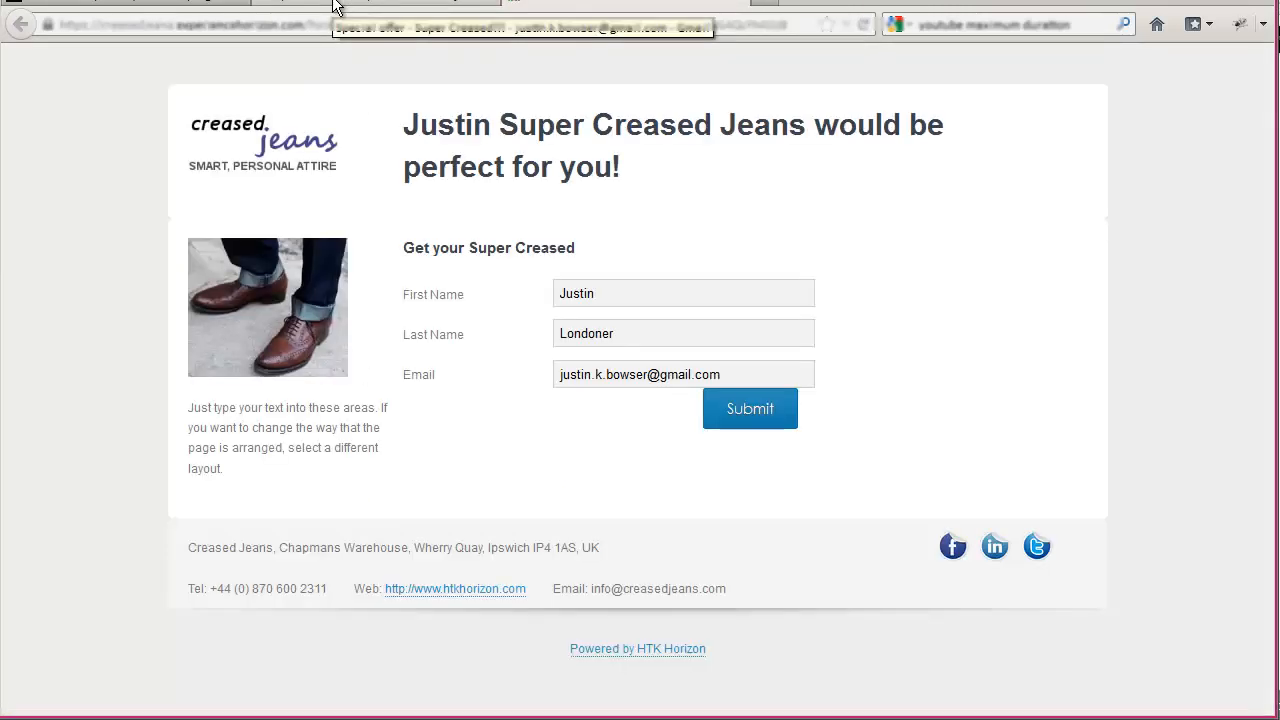
click(333, 5)
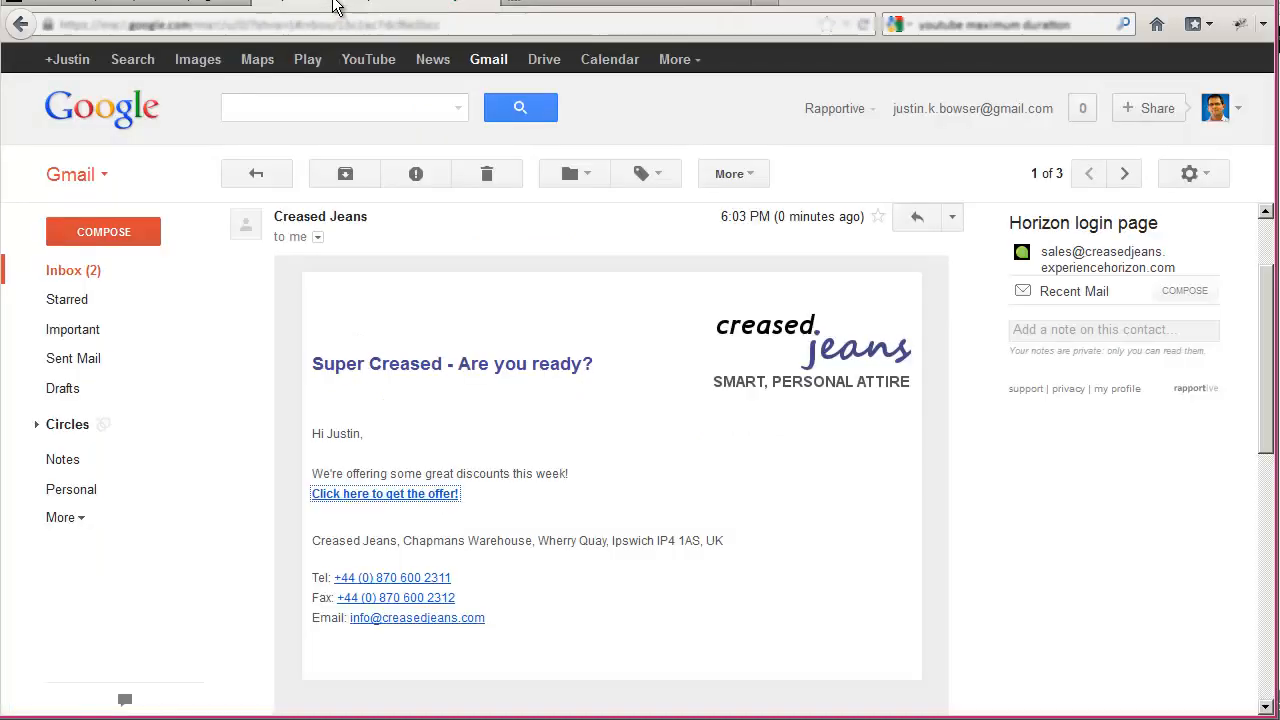
click(178, 6)
click(336, 157)
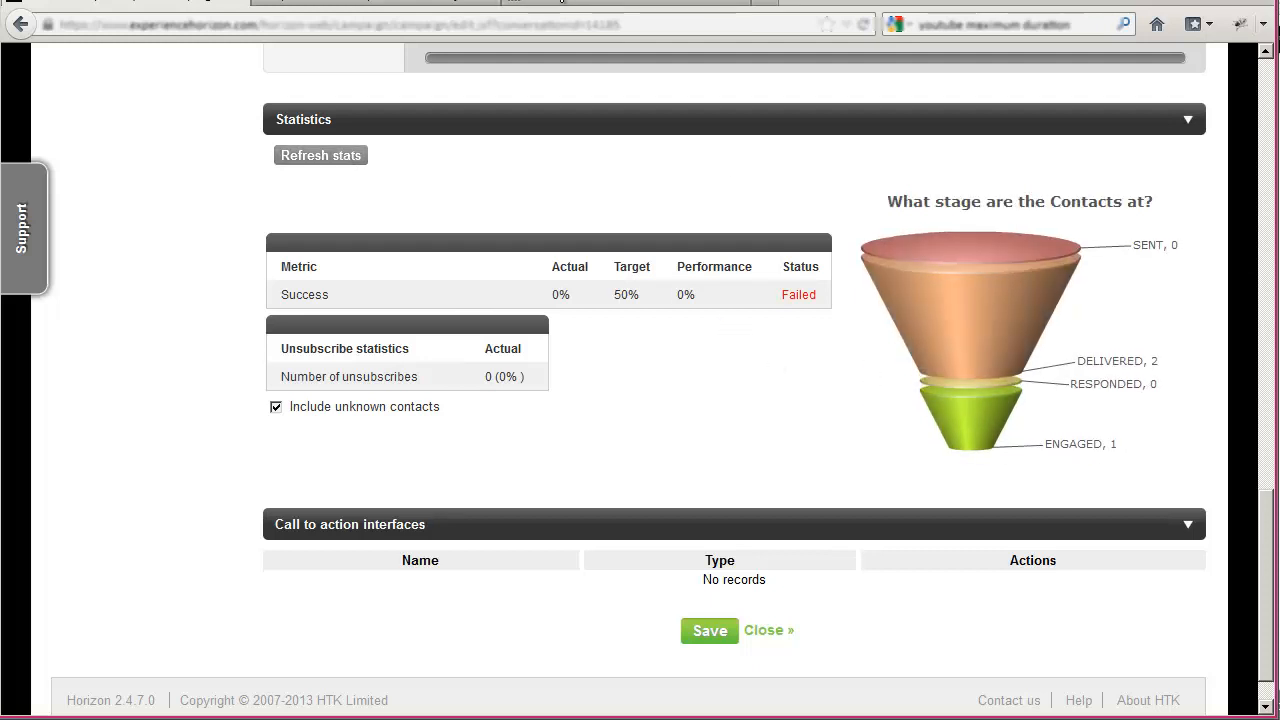
- Submit the prefilled form on the landing page, and refresh the campaign's statistics in Horizon to check the success stage
click(557, 6)
click(750, 411)
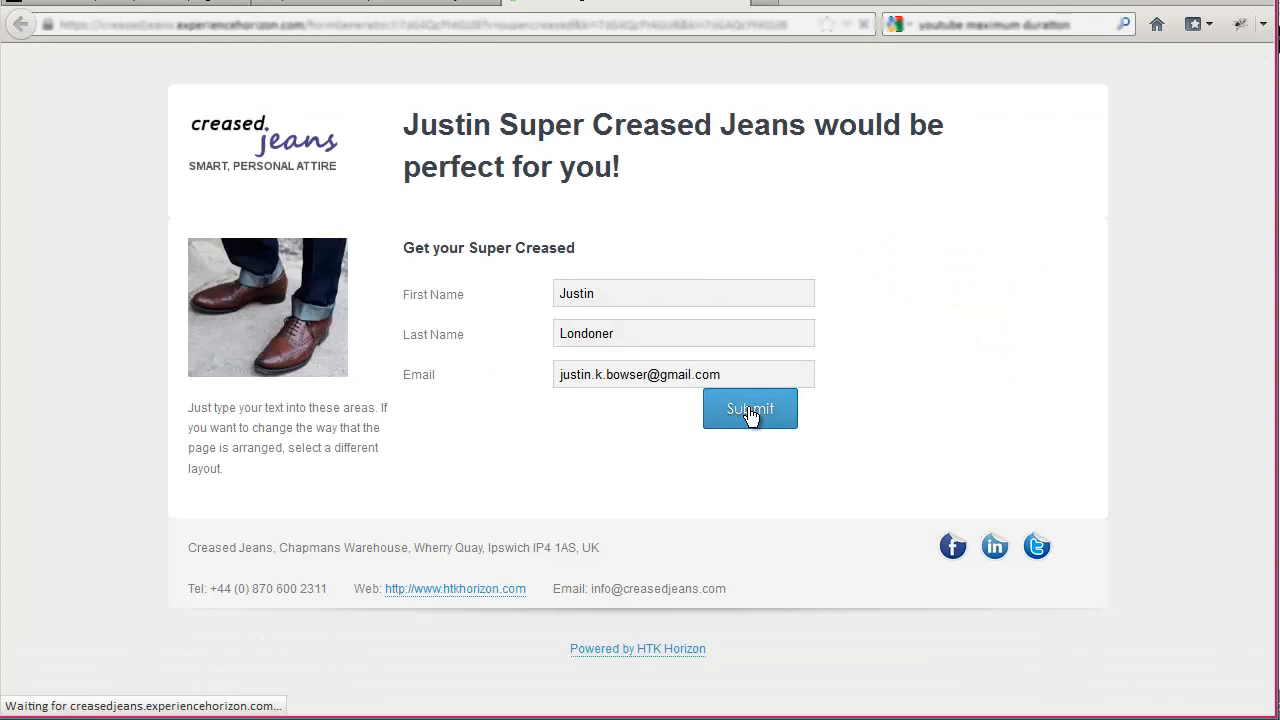
click(130, 6)
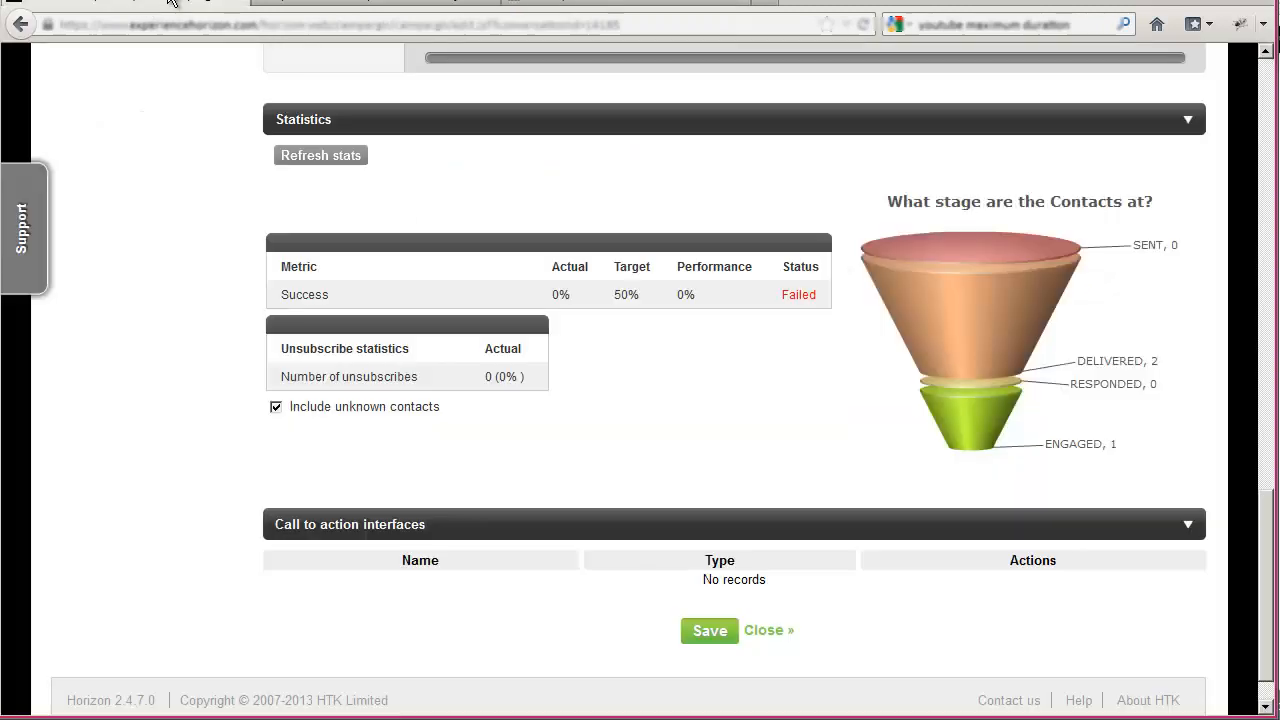
click(337, 160)
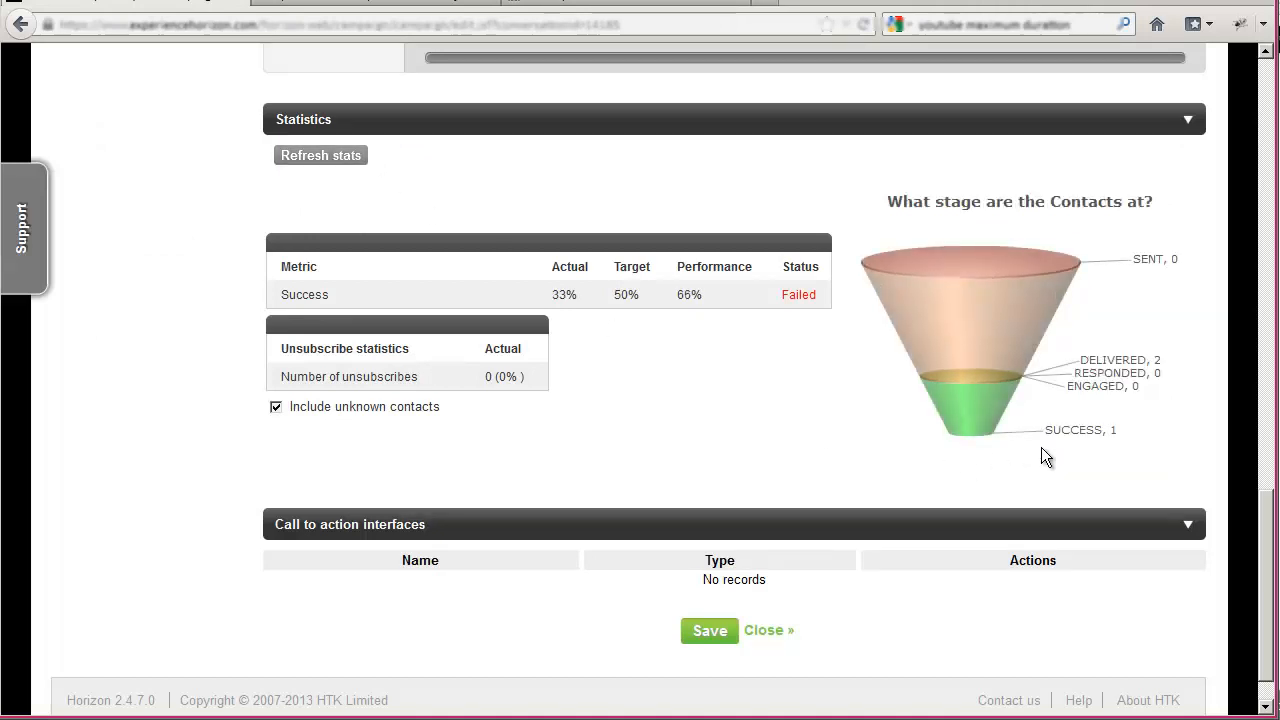
mouse_move(978, 436)
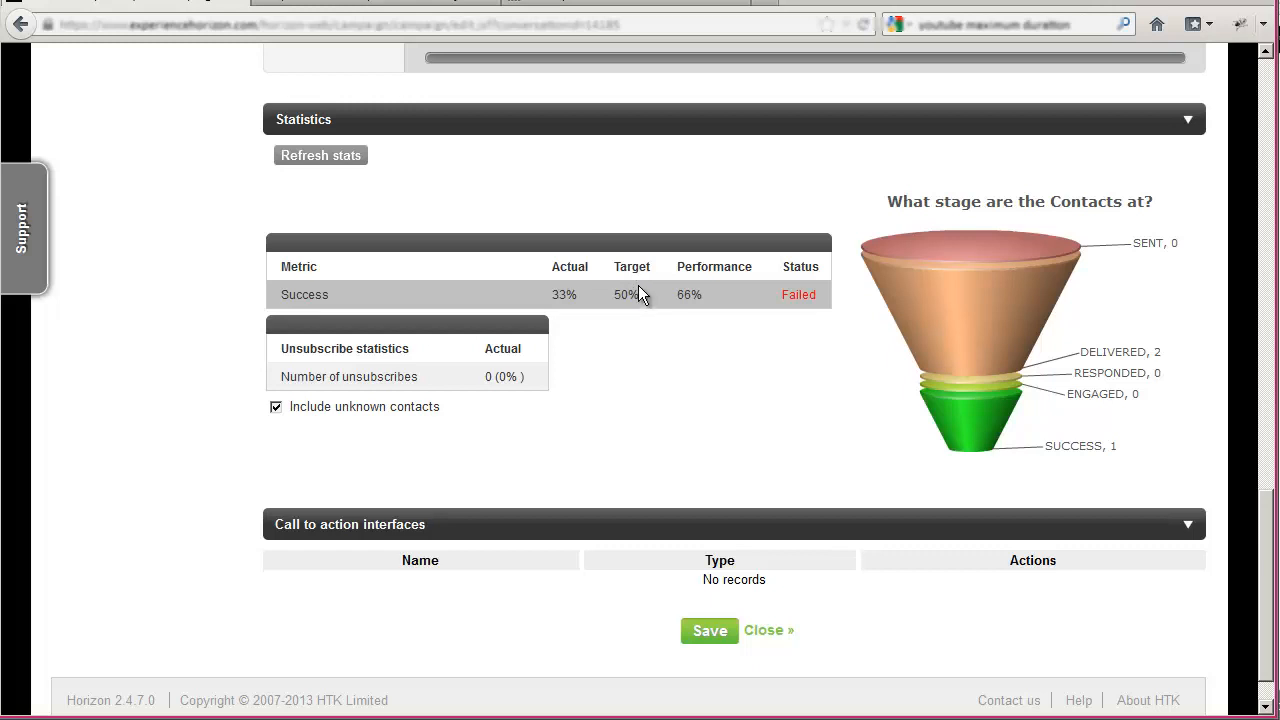
- Review the Phase 01 message and publications in the campaign builder, and switch to the offer email in Gmail
scroll(636, 290, up, 4)
scroll(582, 269, up, 6)
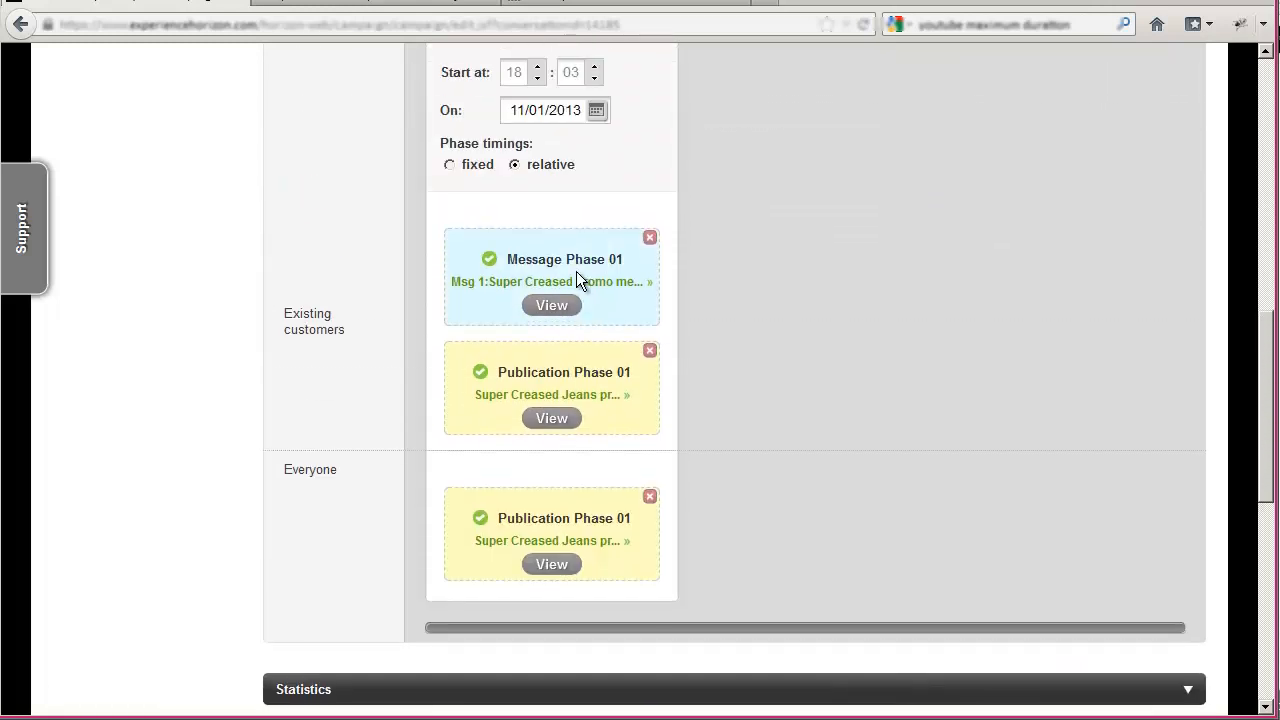
scroll(530, 245, up, 4)
click(340, 14)
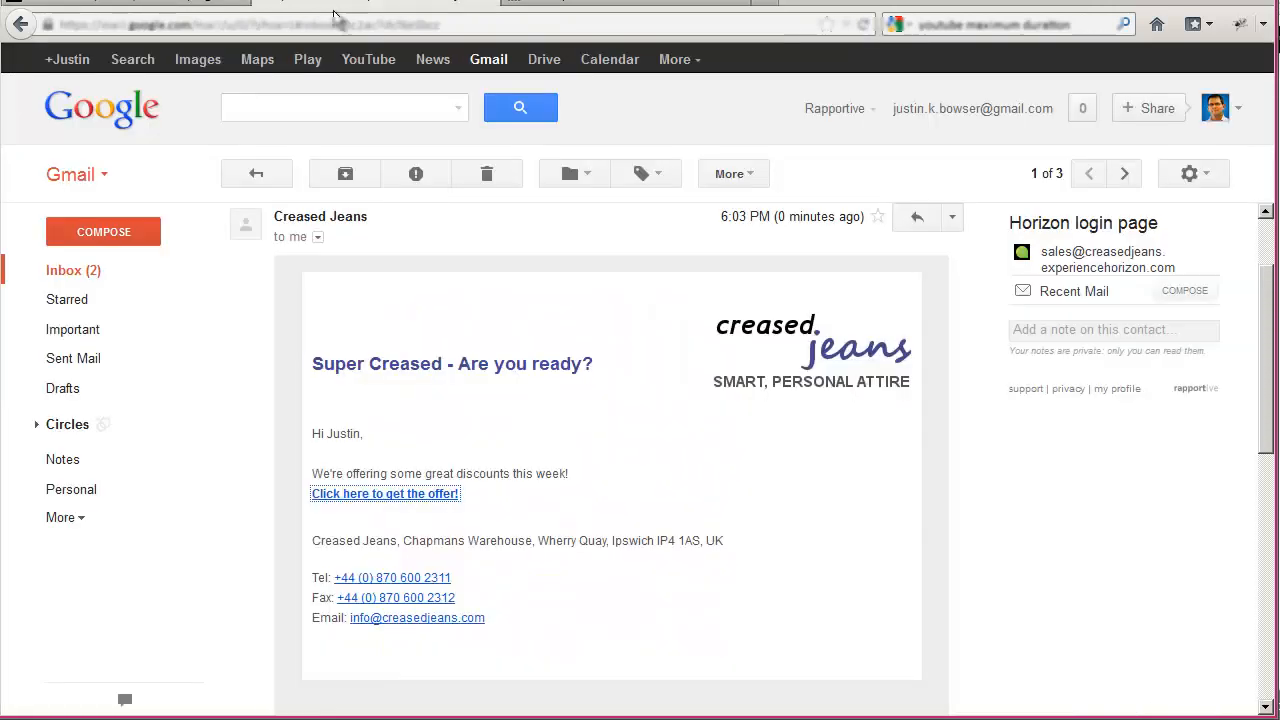
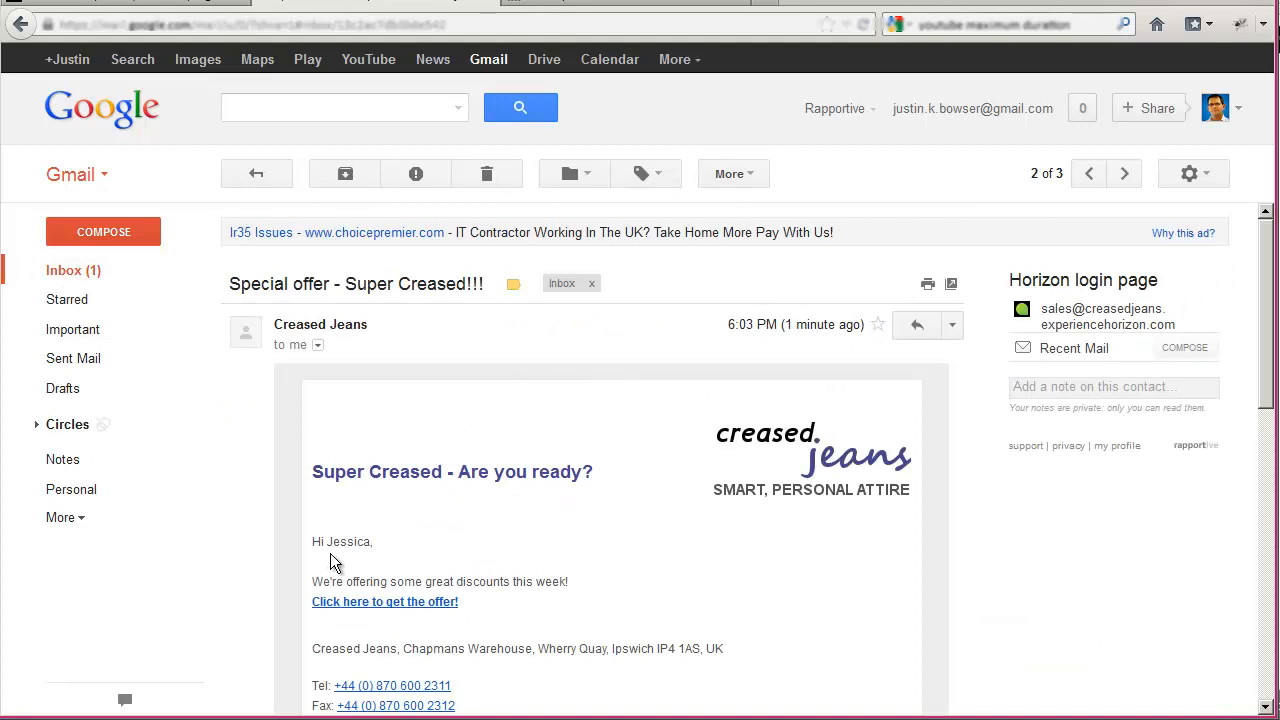
- Follow the offer link in the email and submit the prefilled form on its landing page
click(362, 603)
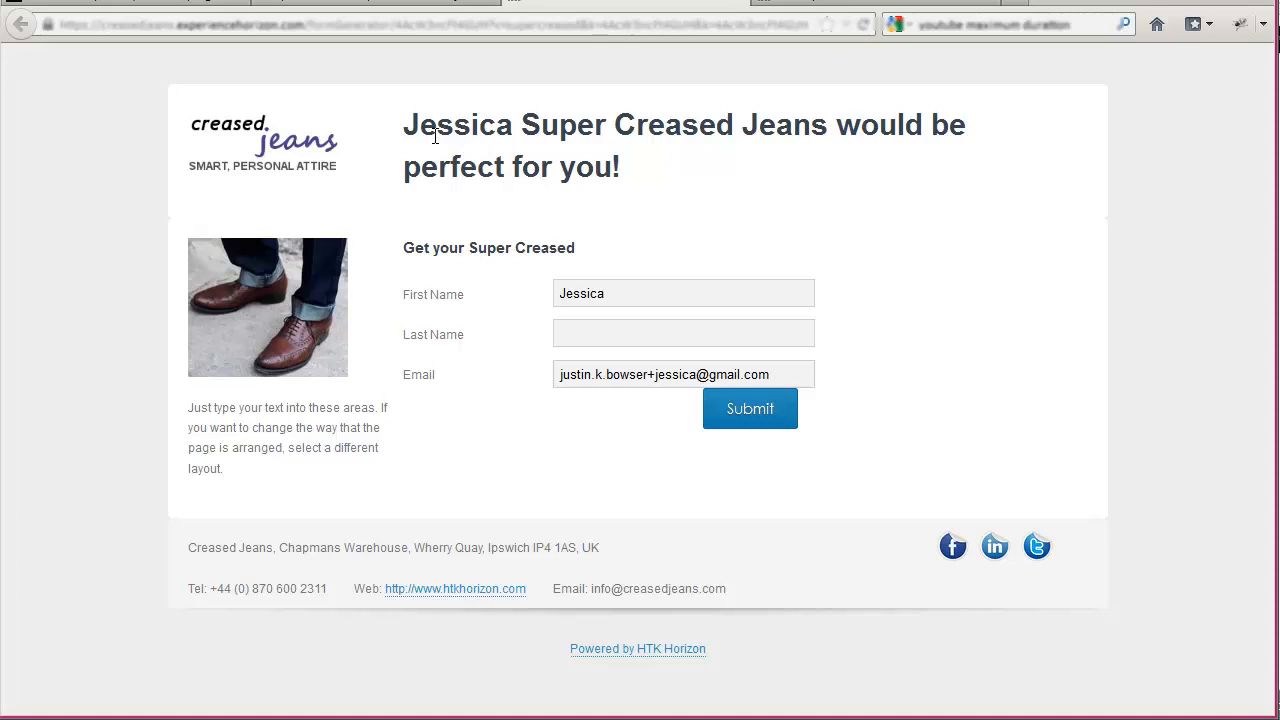
click(777, 412)
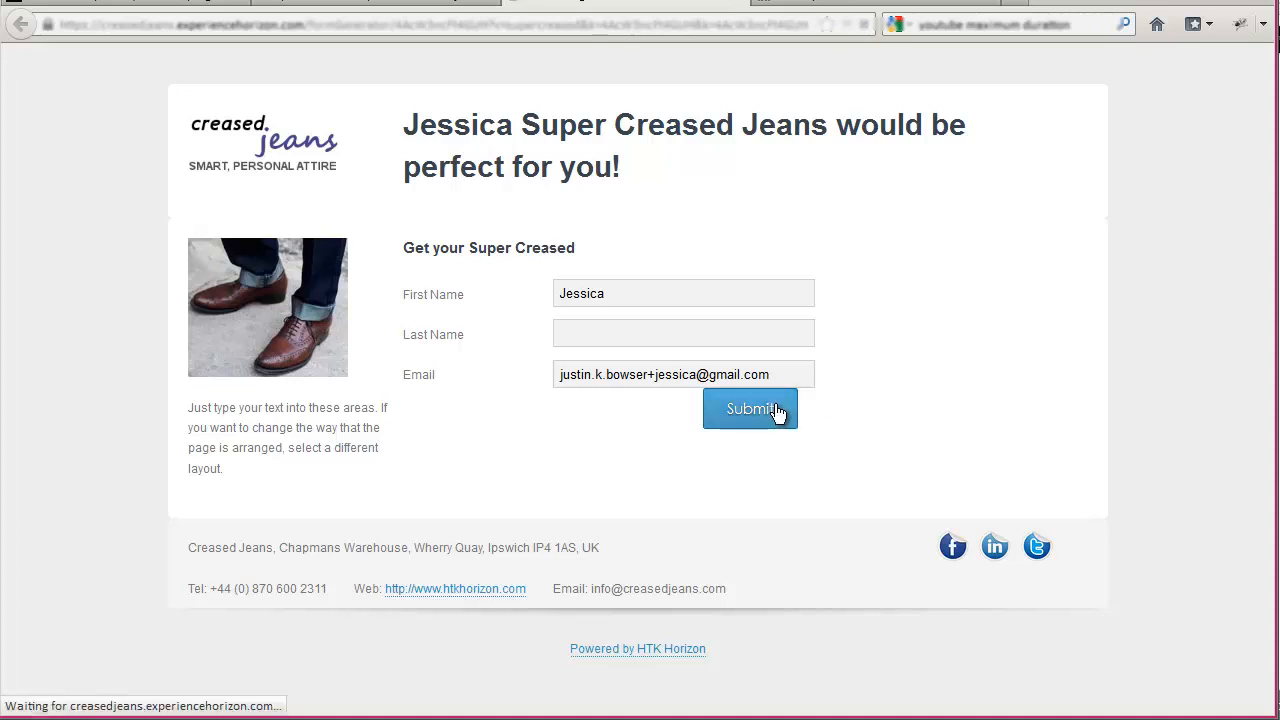
- Switch back to Horizon and refresh the Super Creased Jeans promo campaign's statistics to check the success metric
click(120, 5)
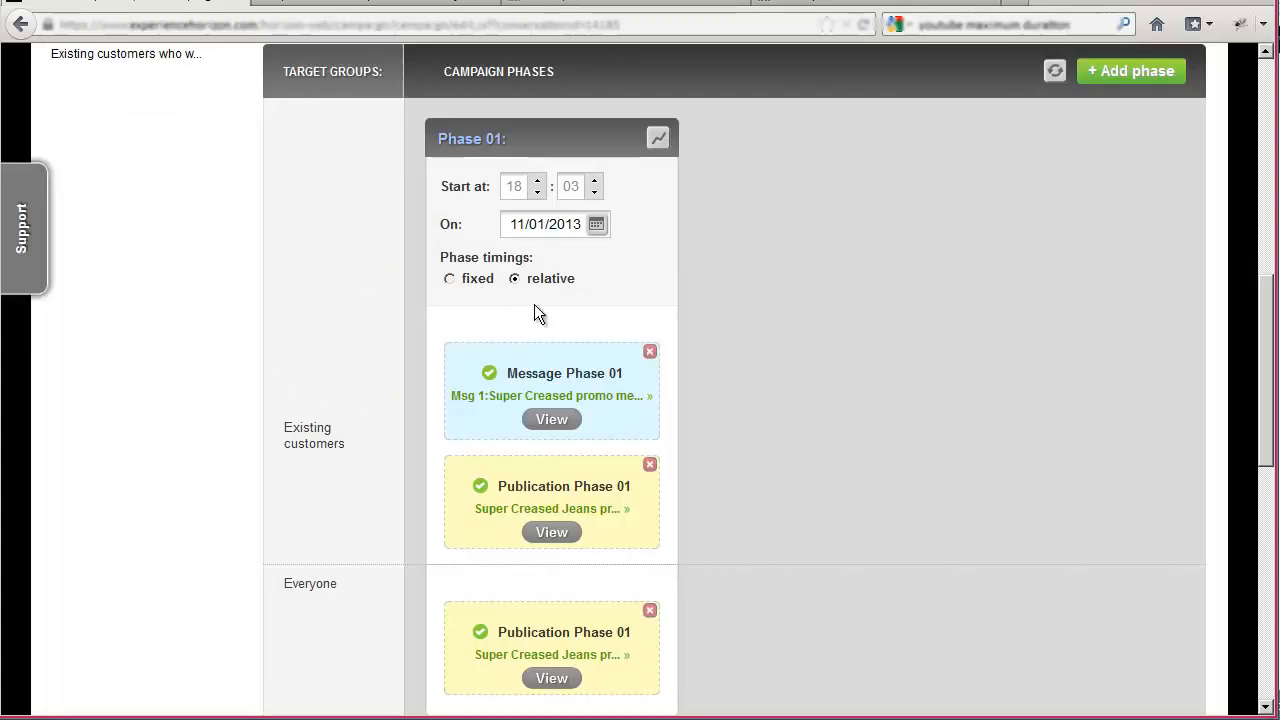
scroll(620, 340, down, 7)
click(318, 158)
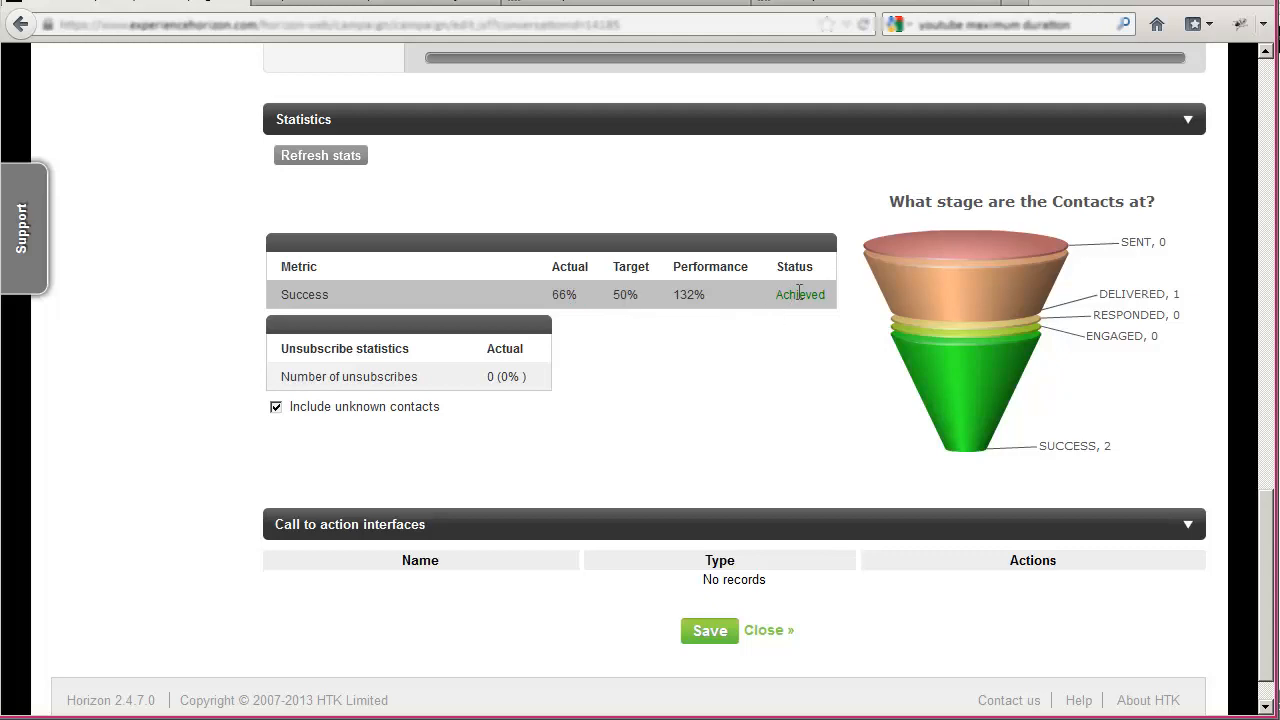
scroll(783, 429, up, 15)
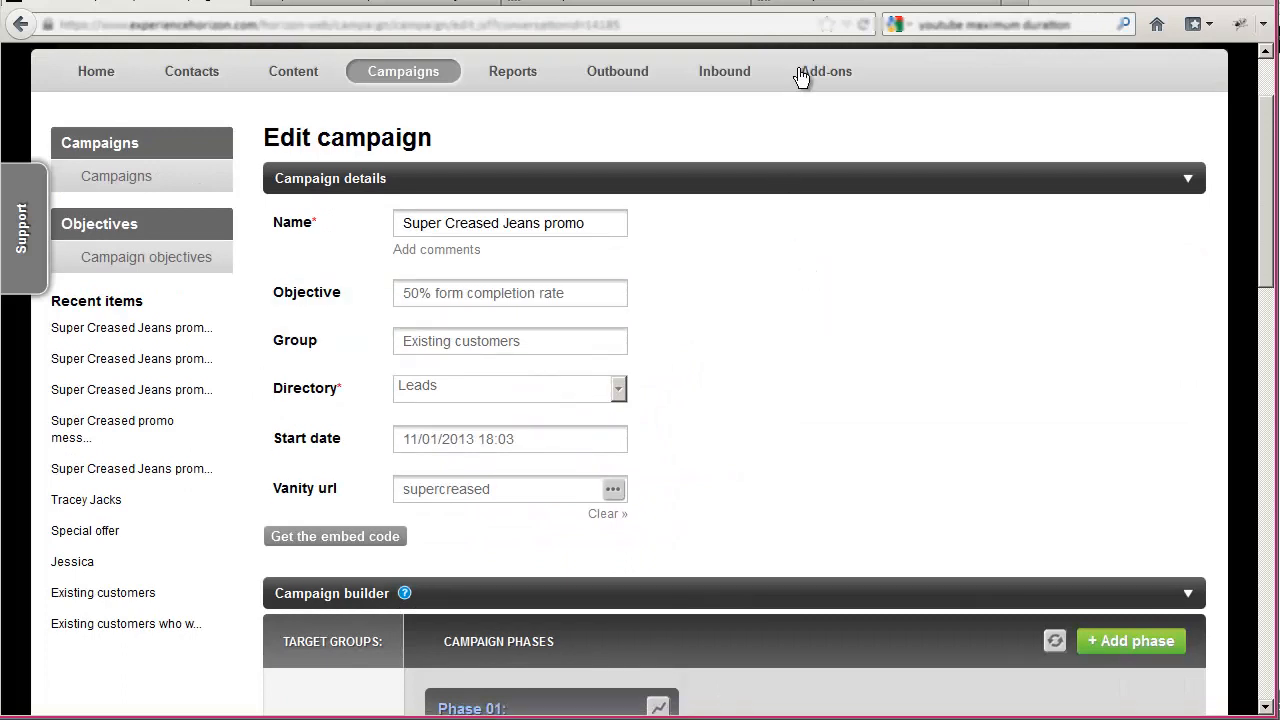
- Load the copied campaign landing page address in a new browser tab and examine the heading shown to unknown visitors
click(1014, 6)
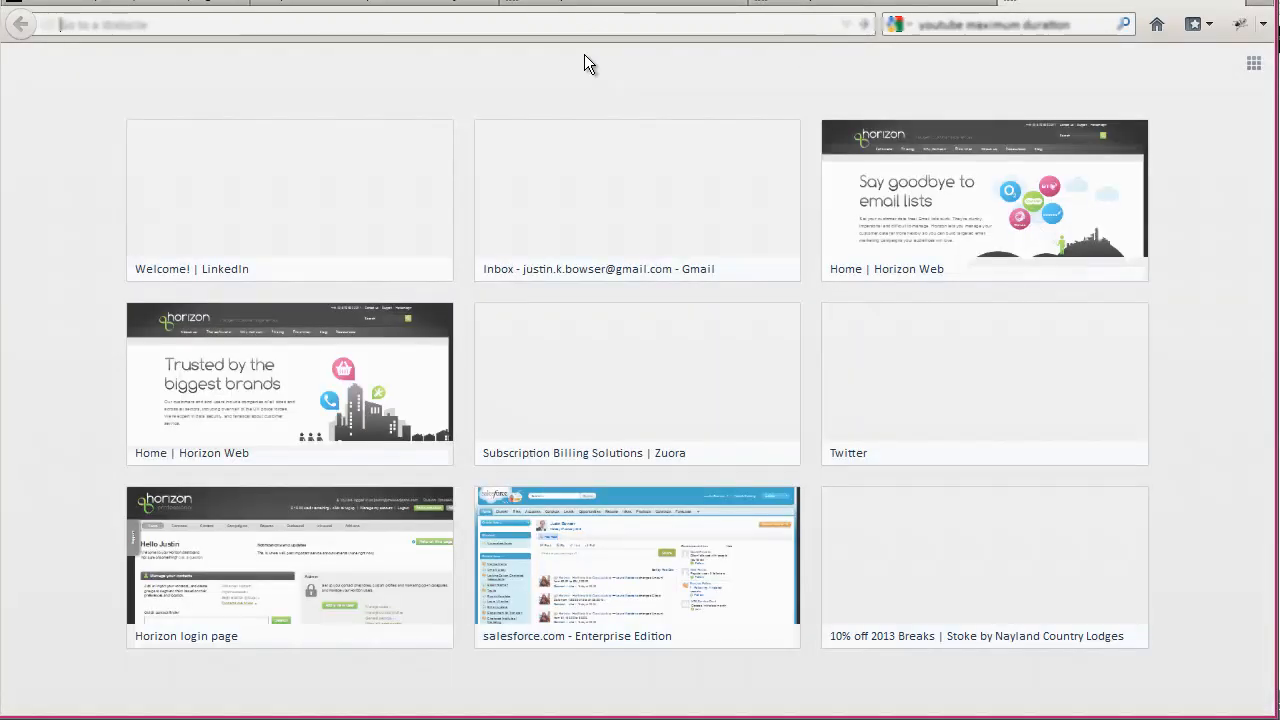
key(ctrl+v)
key(Return)
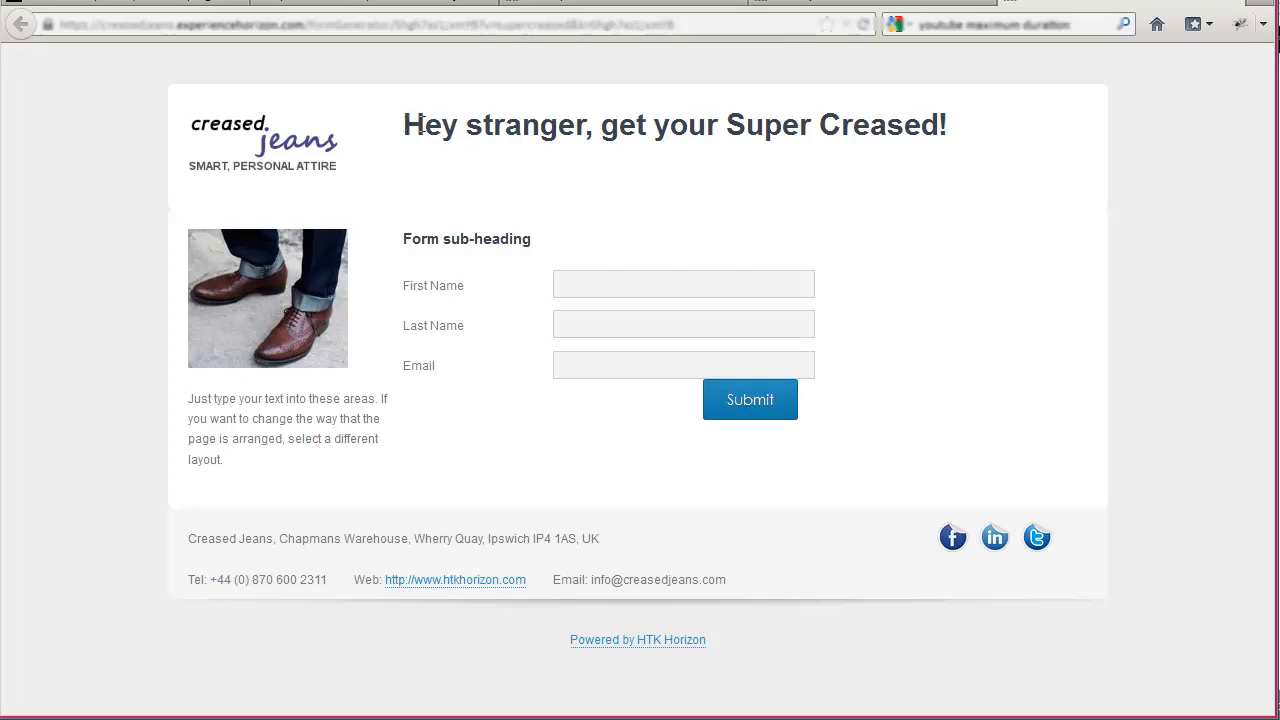
drag(420, 123, 578, 162)
- Fill in the landing page form with the visitor's first name, last name and e-mail address, and submit it
click(608, 278)
key(Tab)
key(Tab)
text(just)
key(Down)
key(Down)
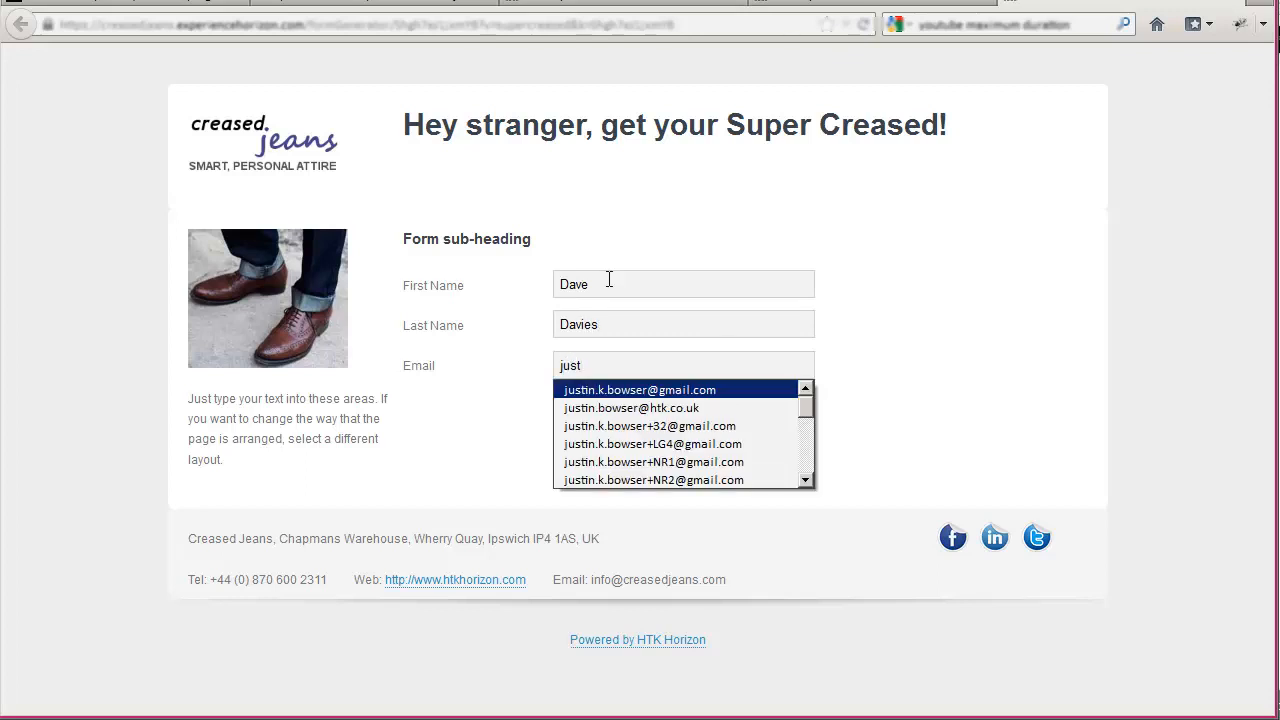
key(Up)
key(Return)
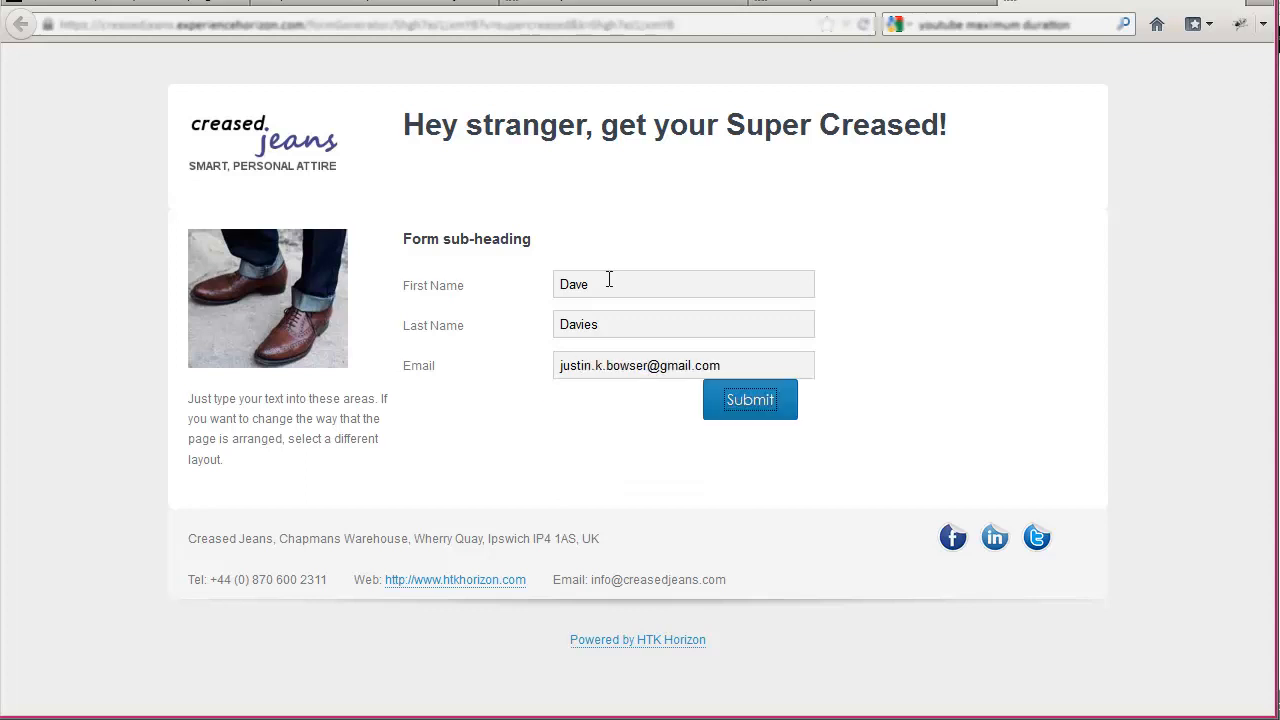
click(752, 410)
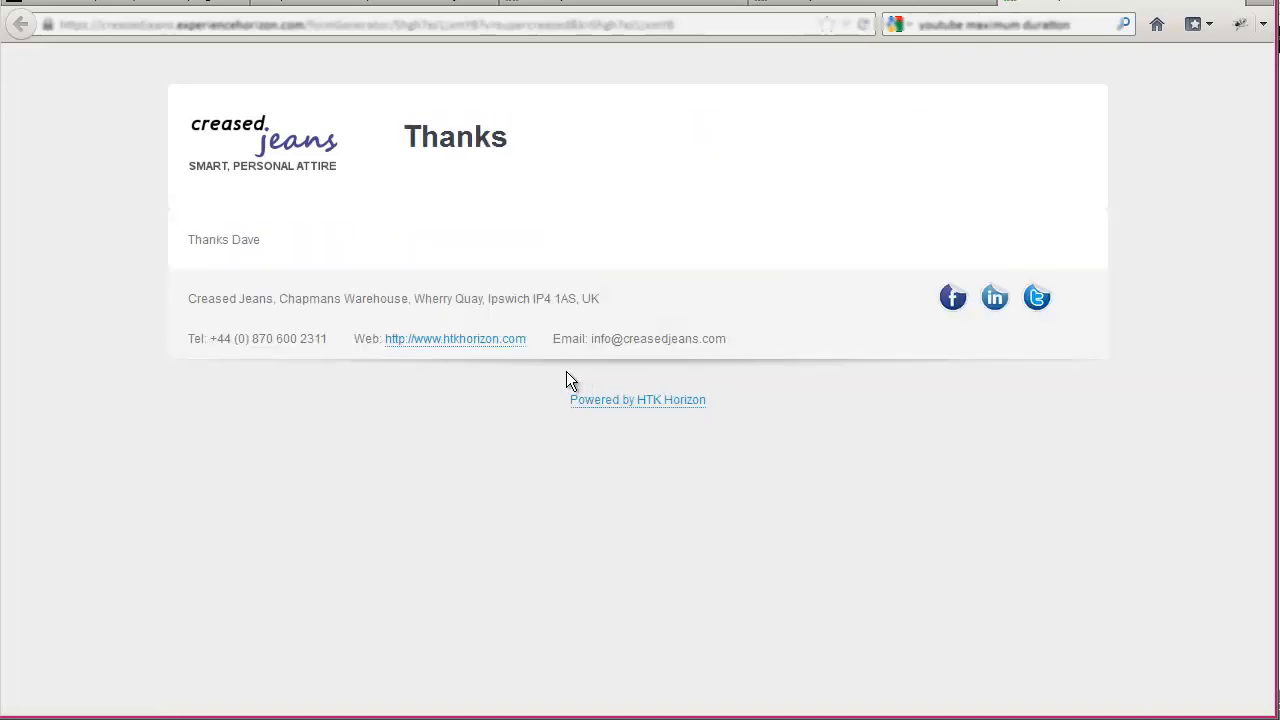
- Switch back to Horizon and examine the list of all contacts for the newly submitted lead
click(145, 5)
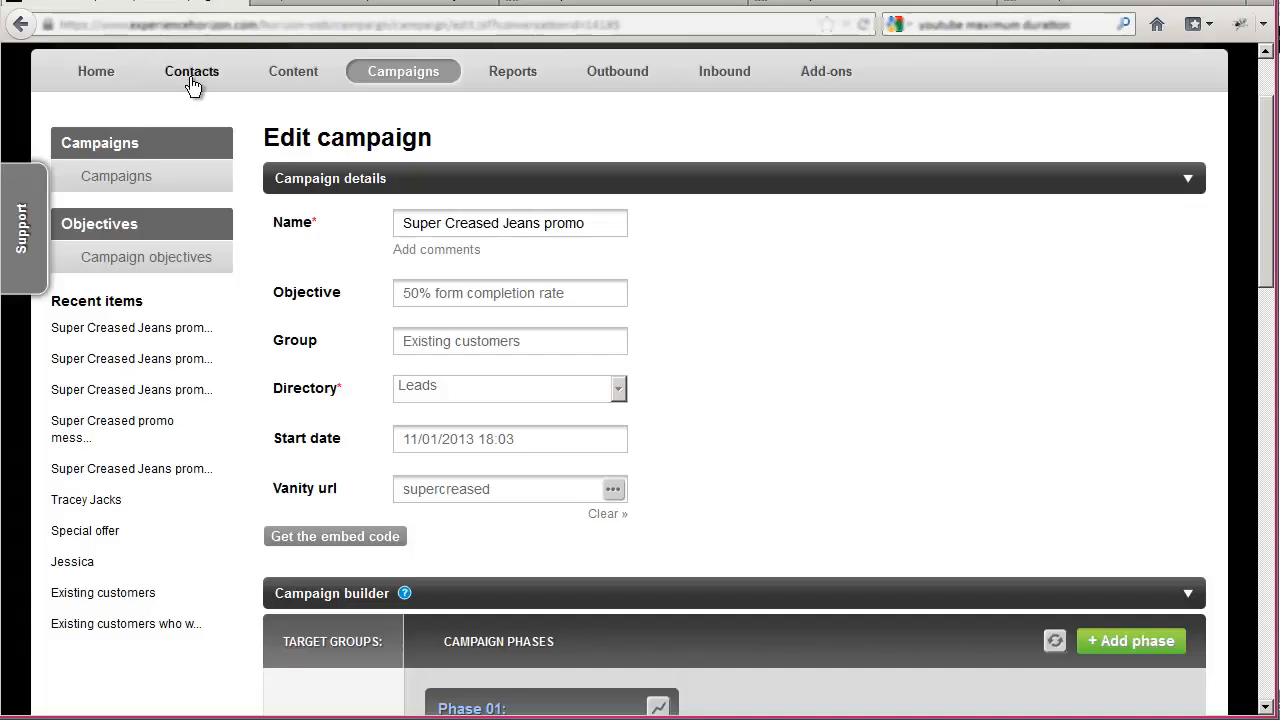
click(190, 78)
click(650, 397)
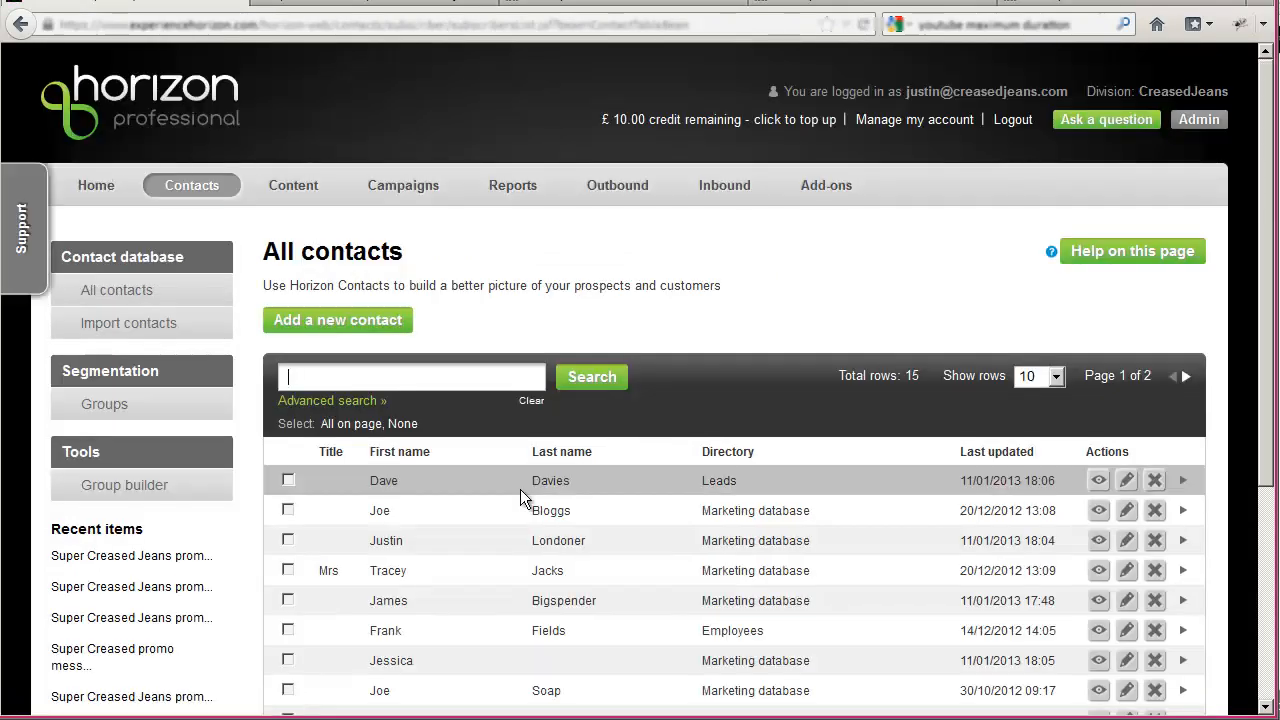
scroll(502, 420, down, 2)
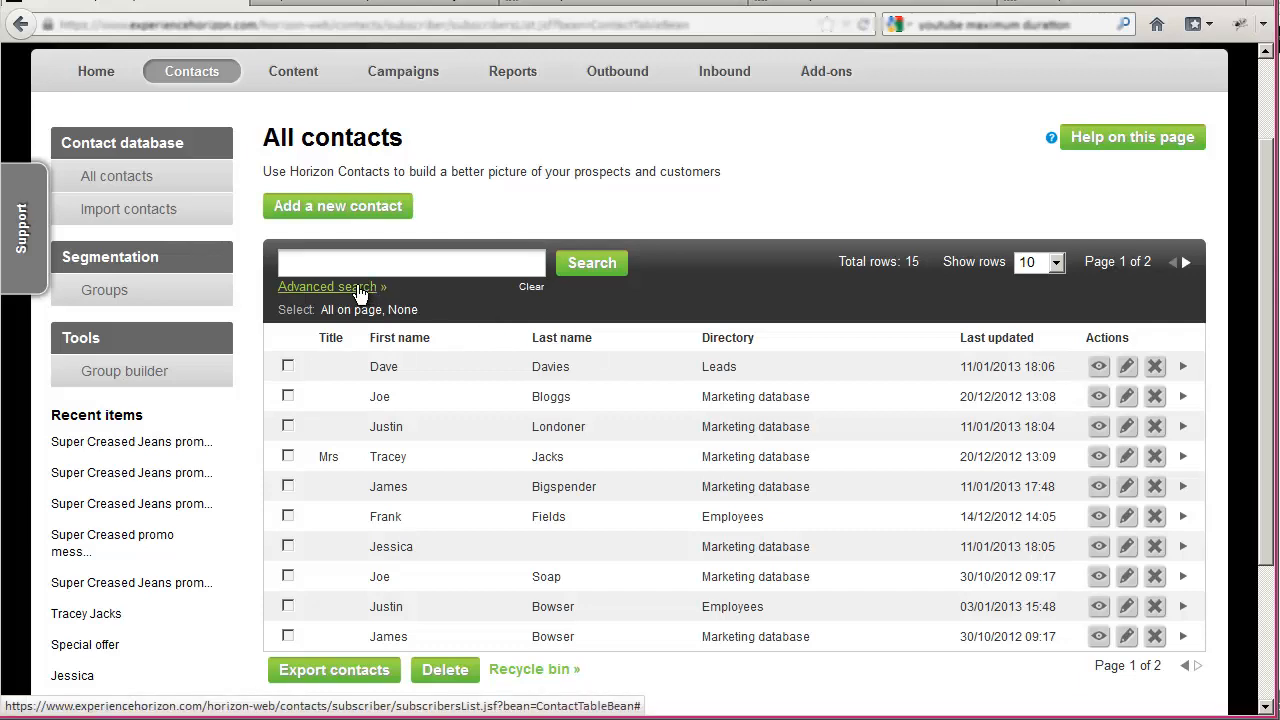
- Run an advanced contact search with the criterion Campaign is Super Creased Jeans promo
click(359, 290)
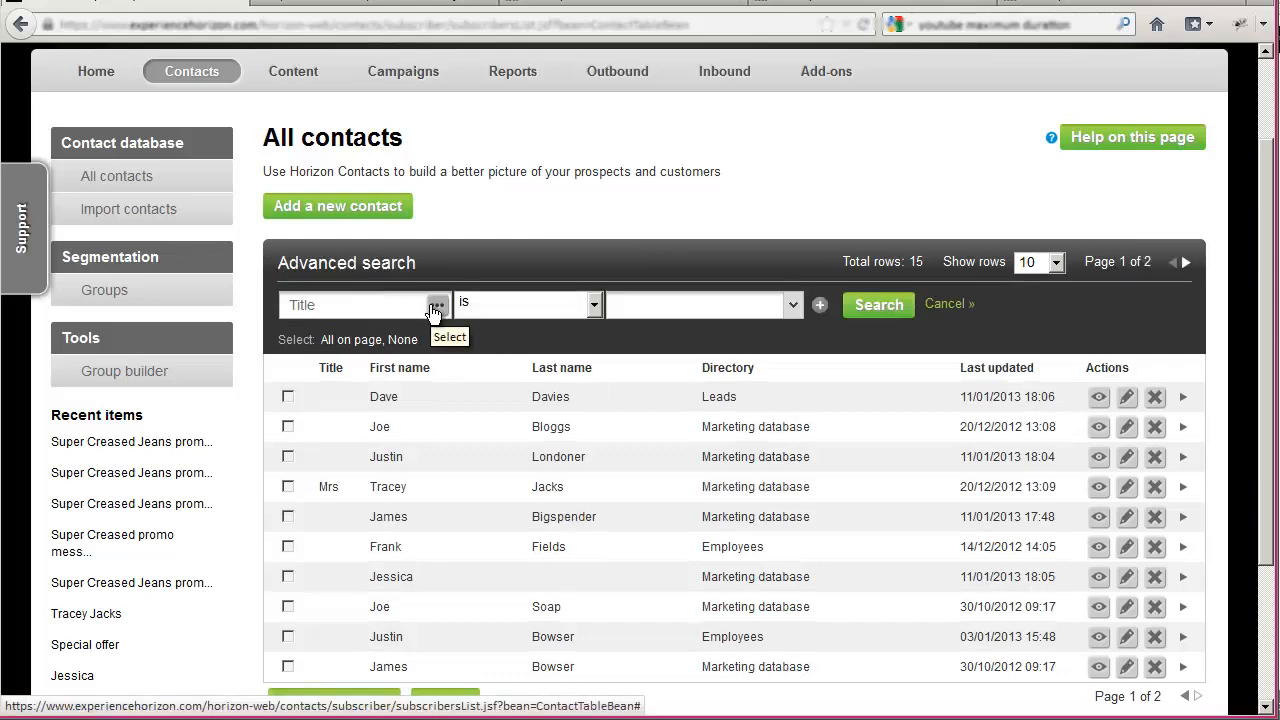
click(435, 308)
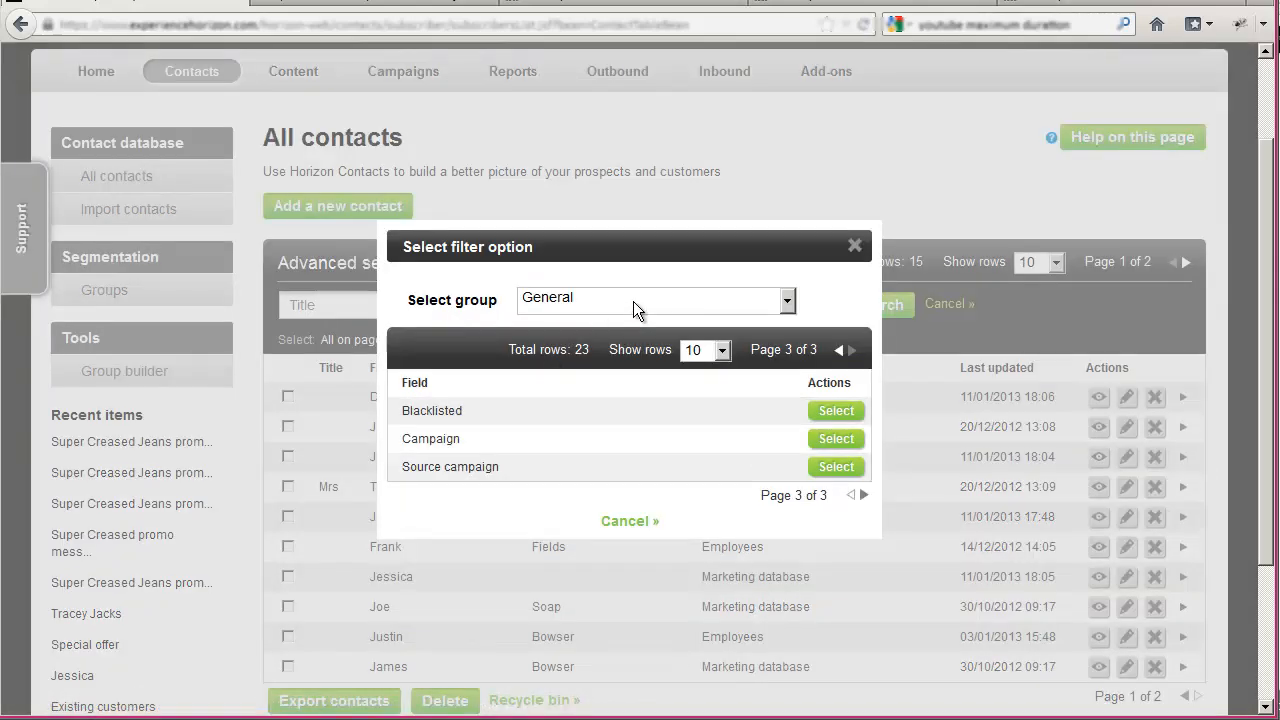
click(853, 494)
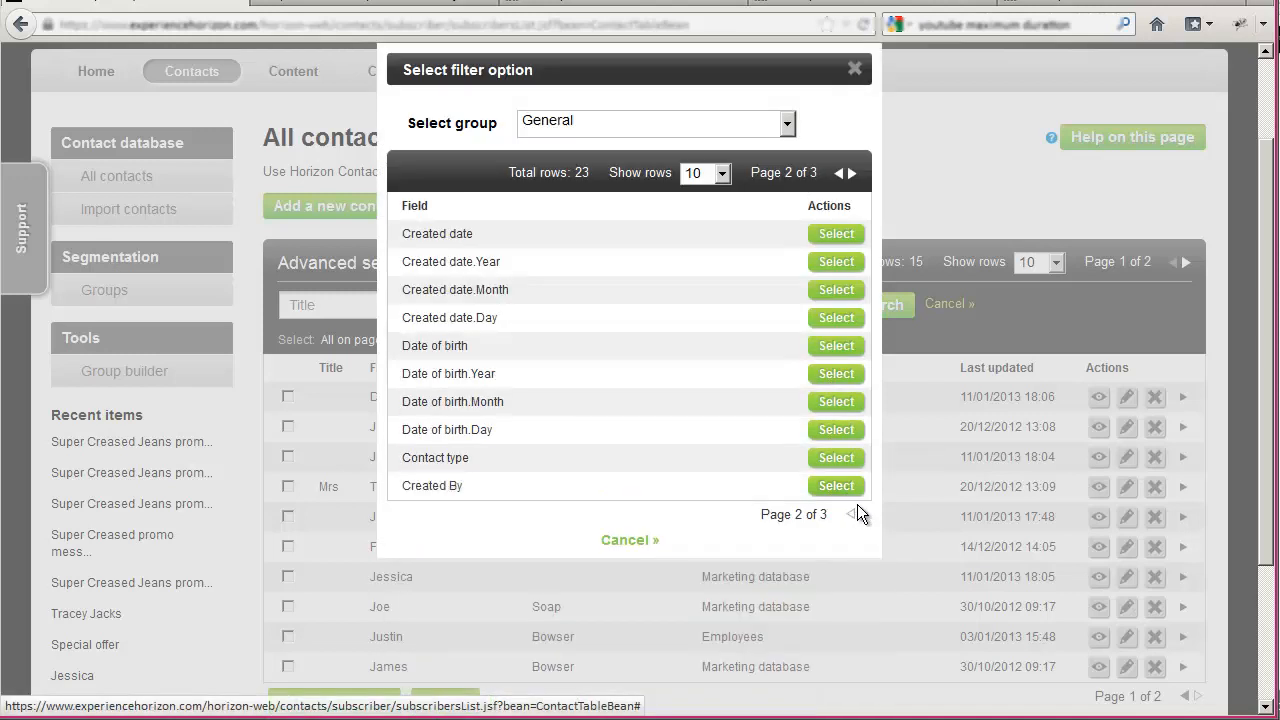
click(864, 514)
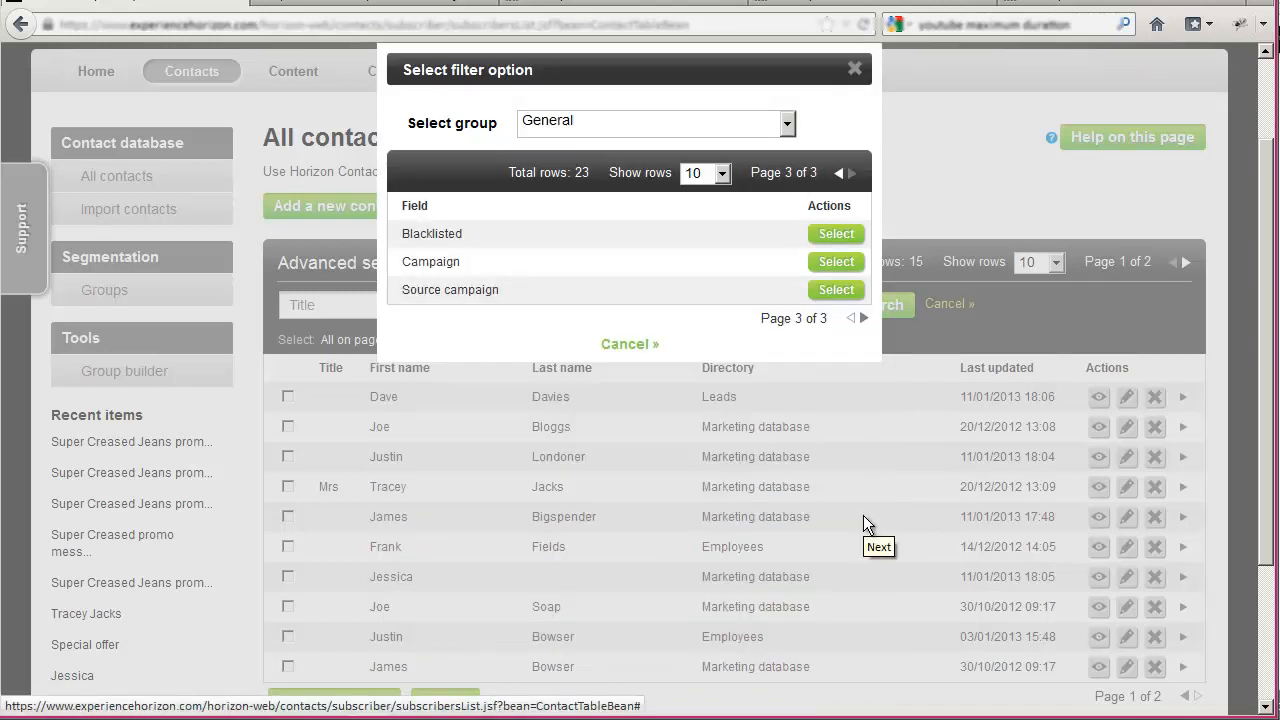
click(835, 266)
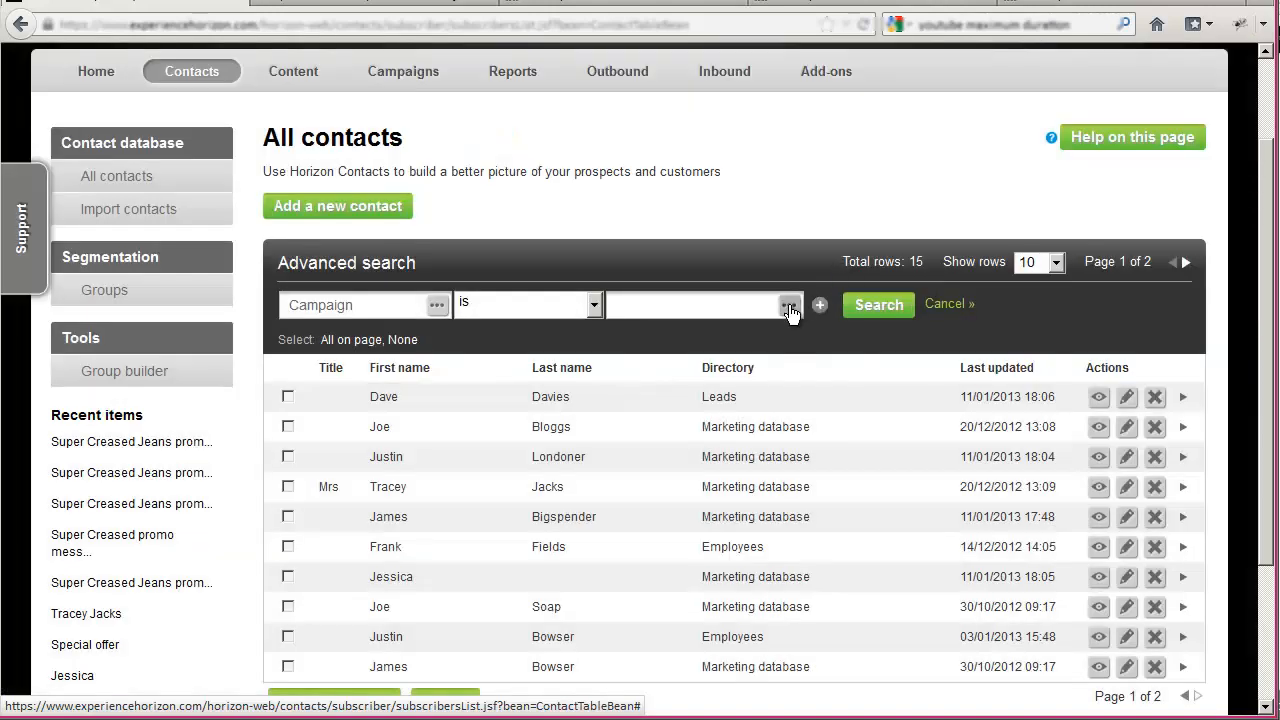
click(789, 308)
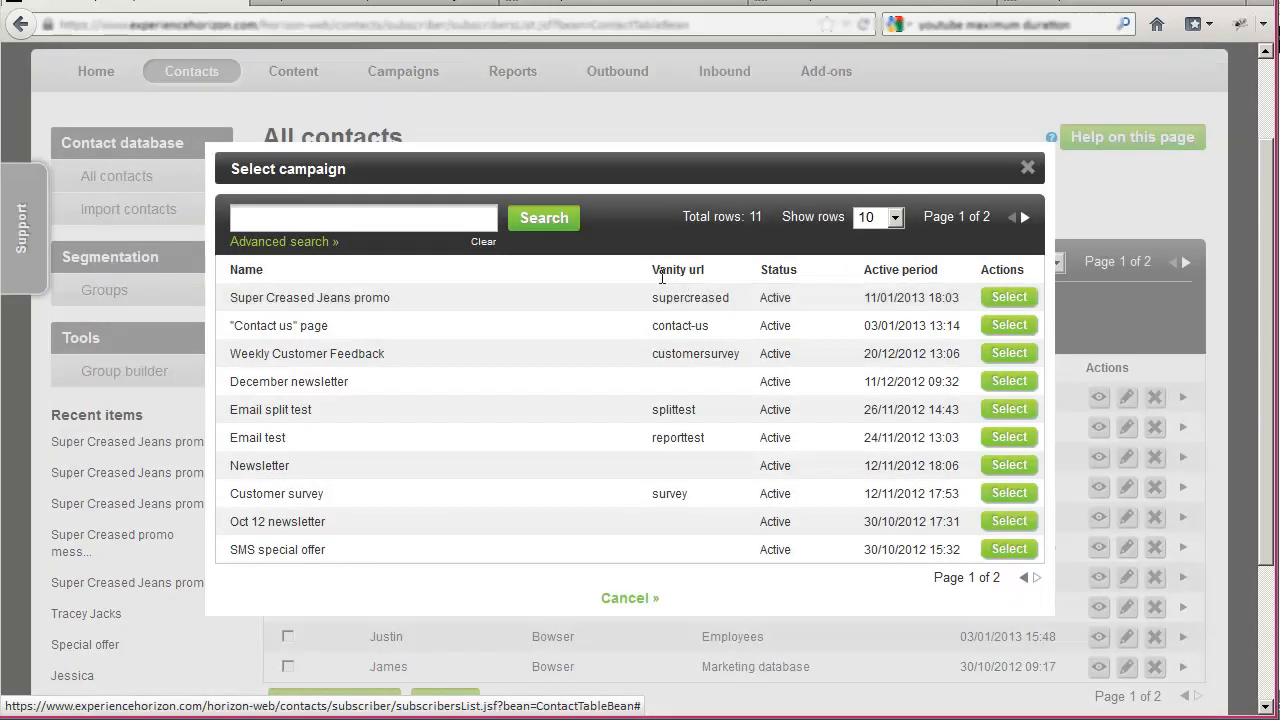
click(1009, 298)
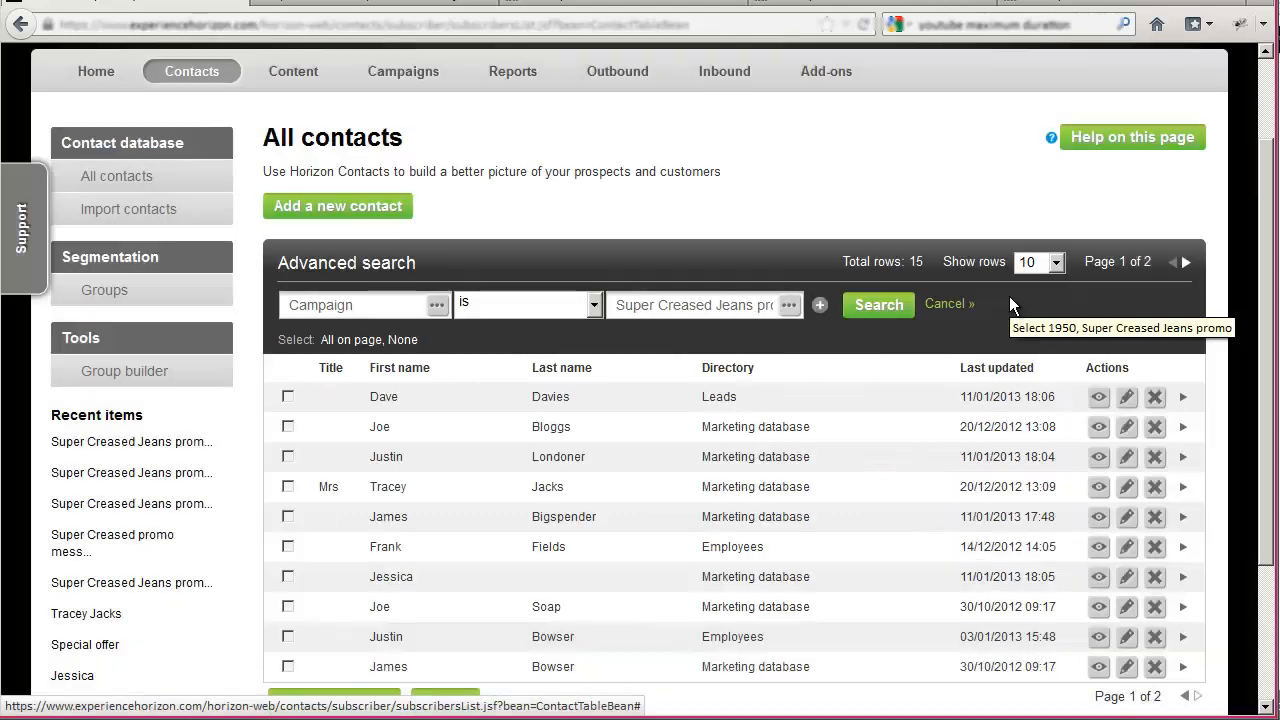
click(882, 308)
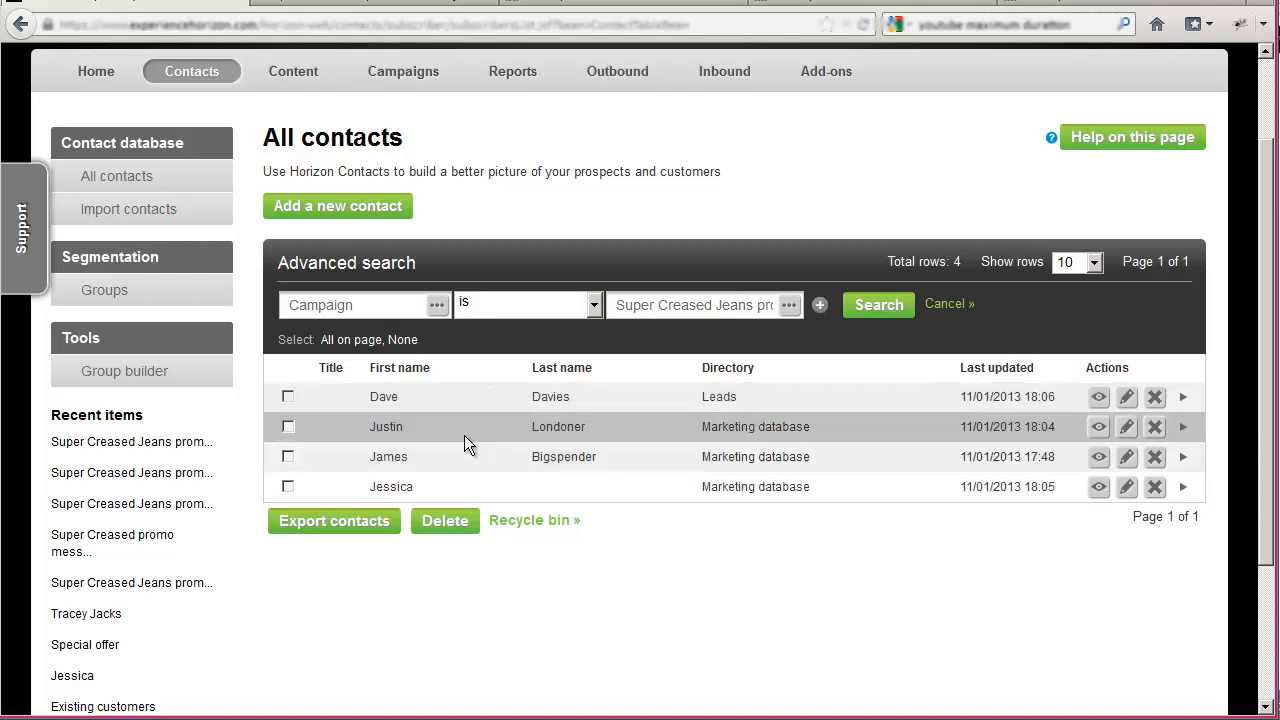
- Narrow the contact search by adding the criterion Campaign status is Success, and return to the campaigns list
click(820, 304)
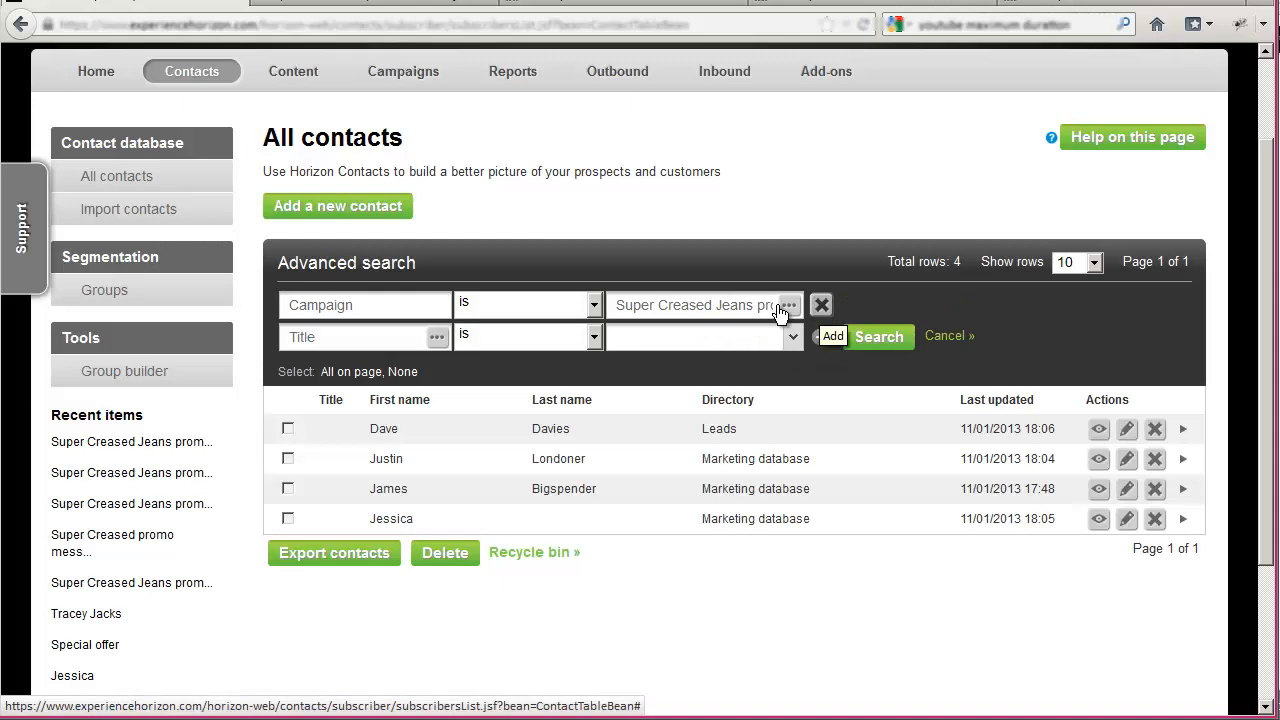
click(436, 337)
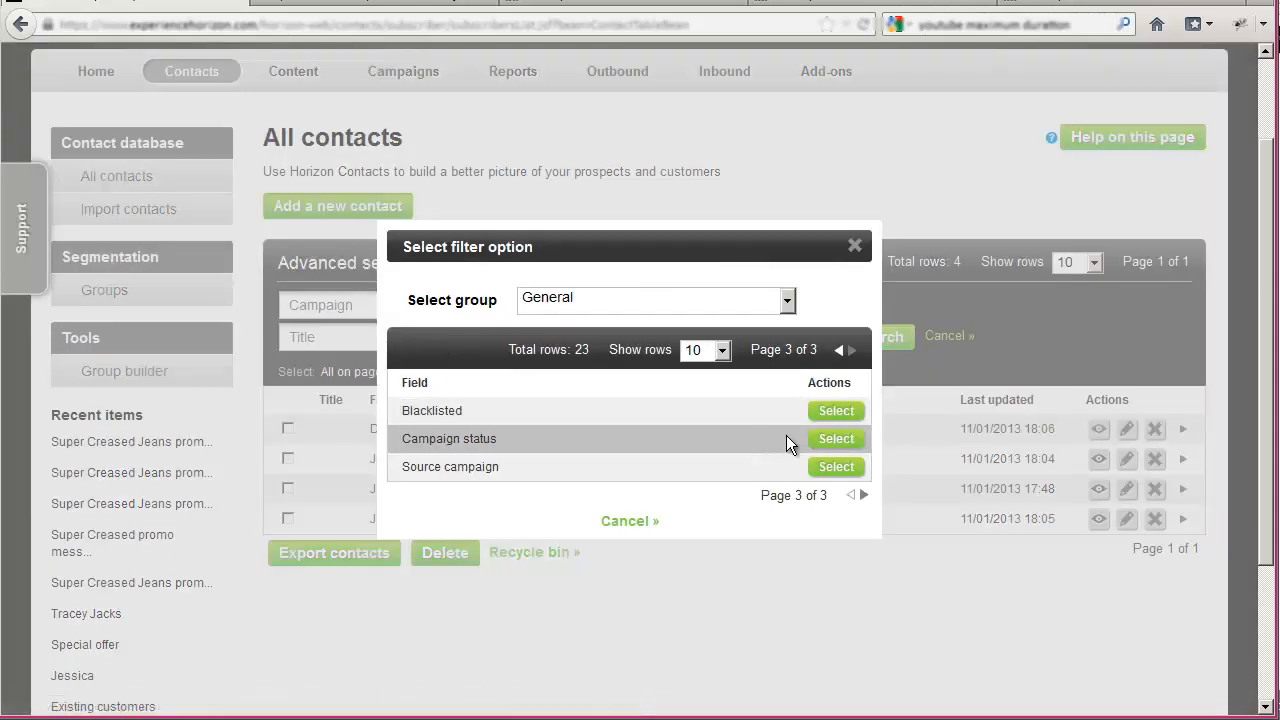
click(834, 439)
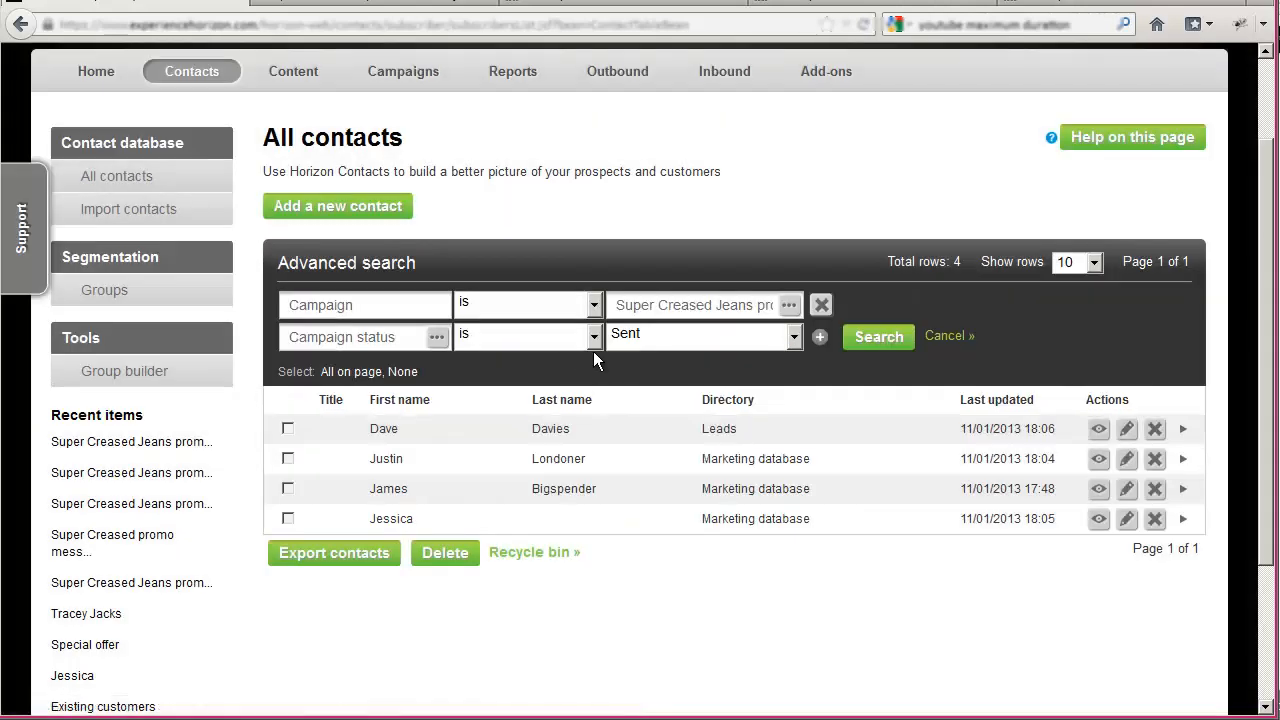
click(672, 339)
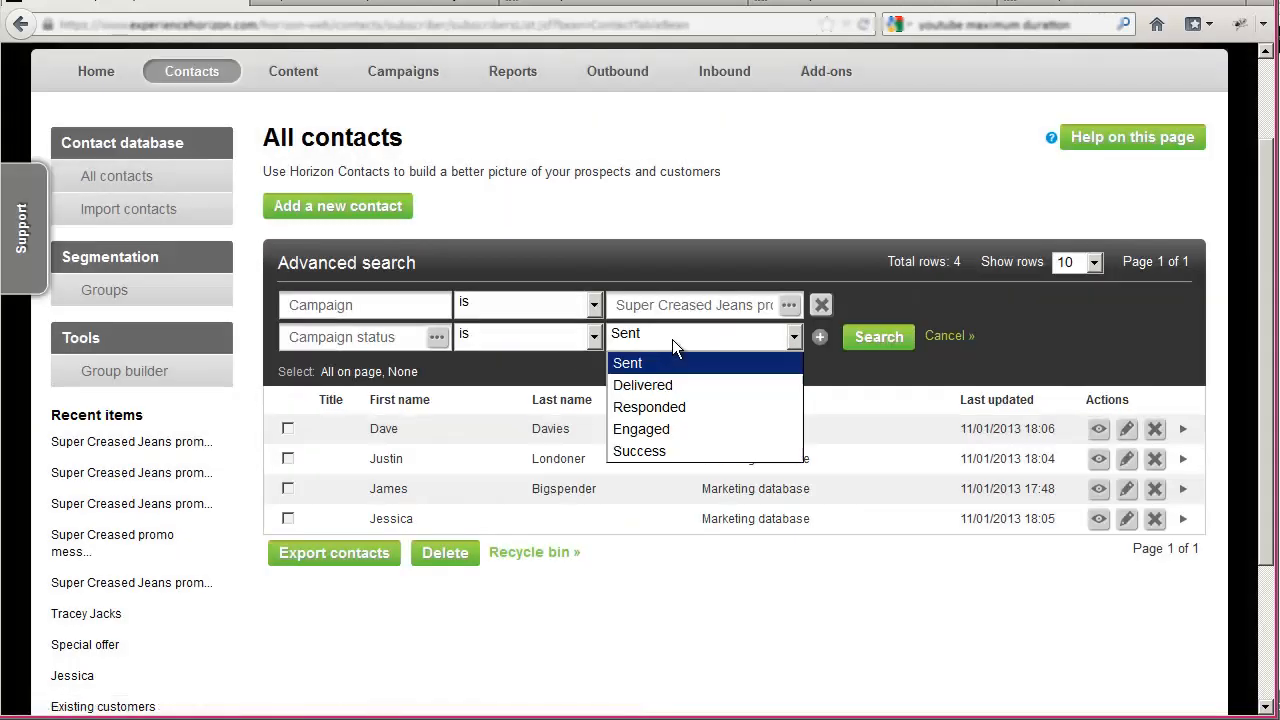
click(664, 442)
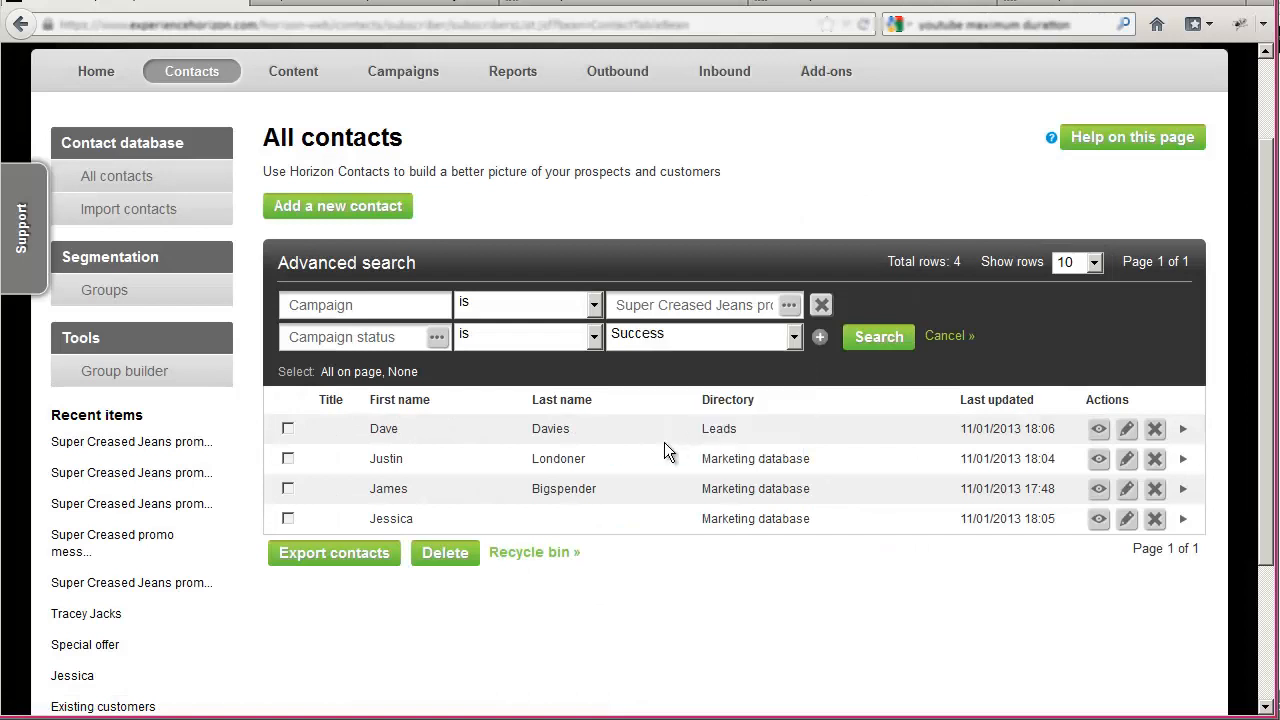
click(866, 338)
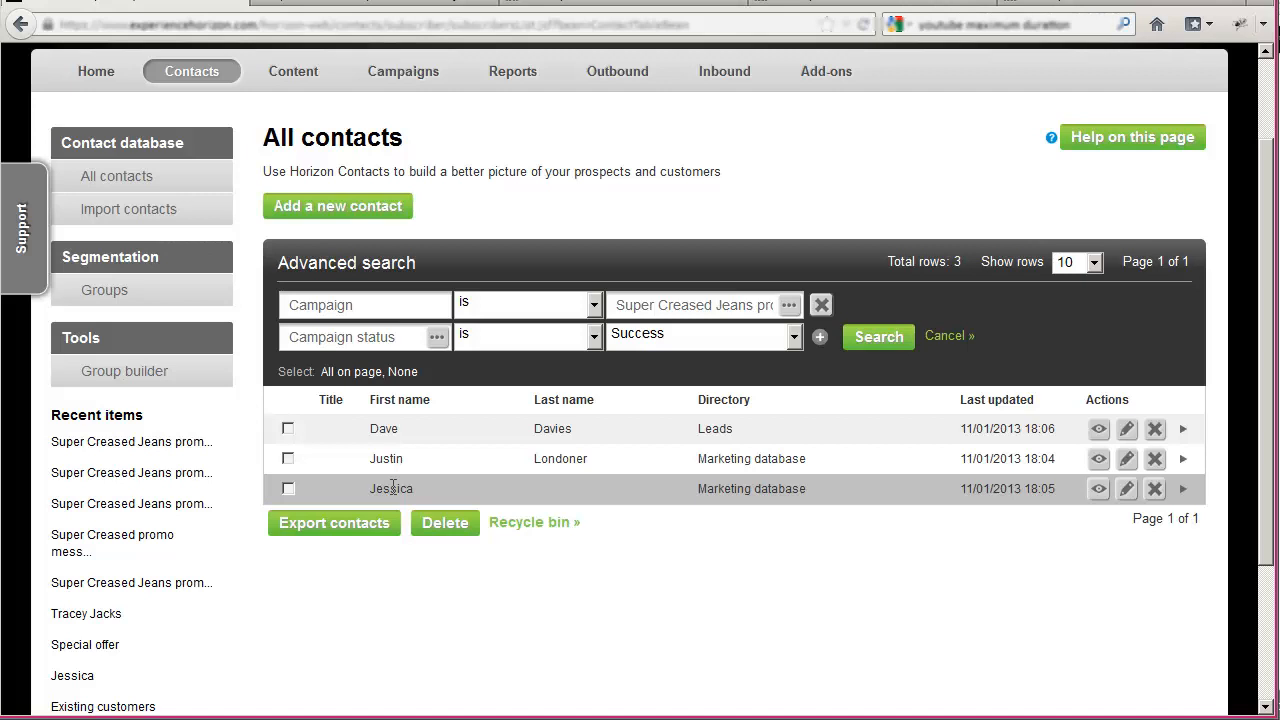
click(392, 76)
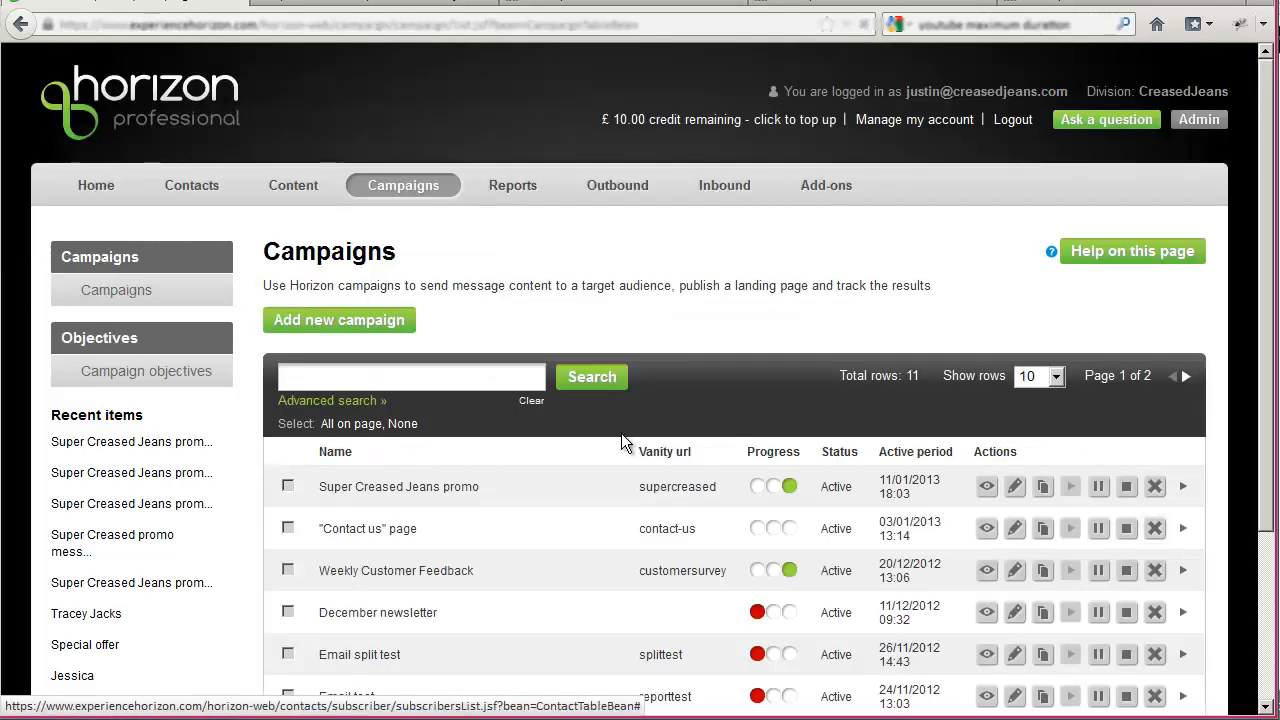